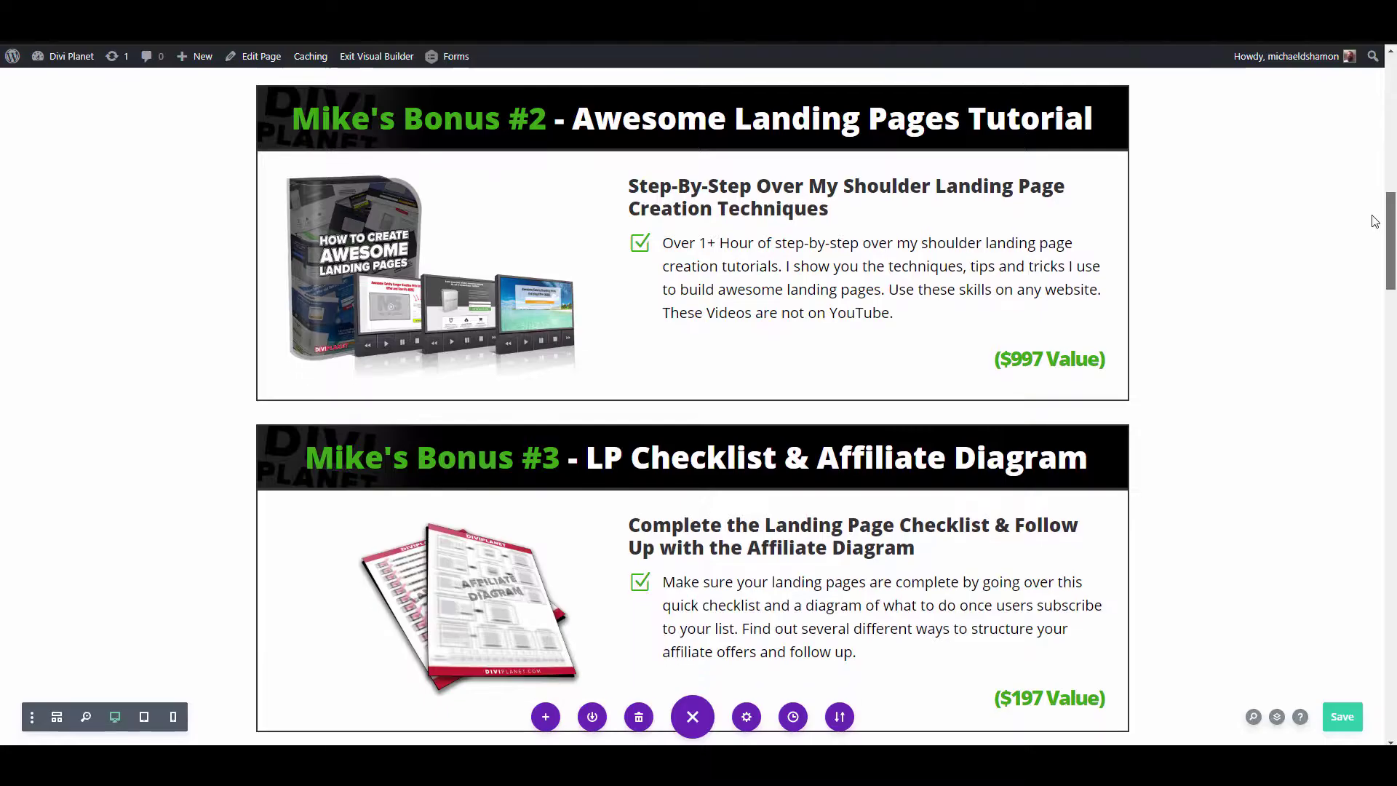
Scroll down through the Divi landing page
drag(1374, 222, 1371, 348)
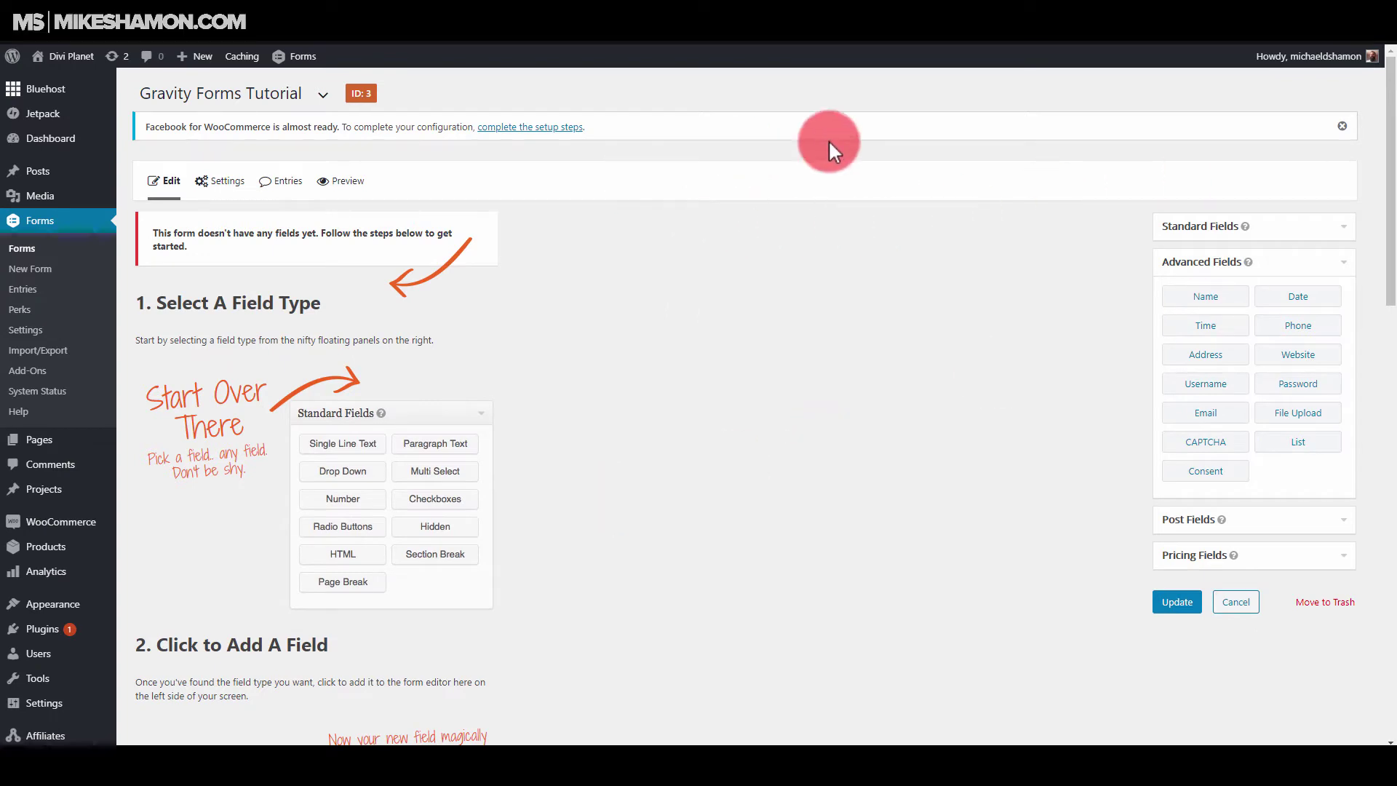
Stack Name, Phone, Email and Address fields on the form, in that order
drag(1220, 309, 305, 251)
drag(1297, 325, 328, 320)
drag(1206, 412, 362, 428)
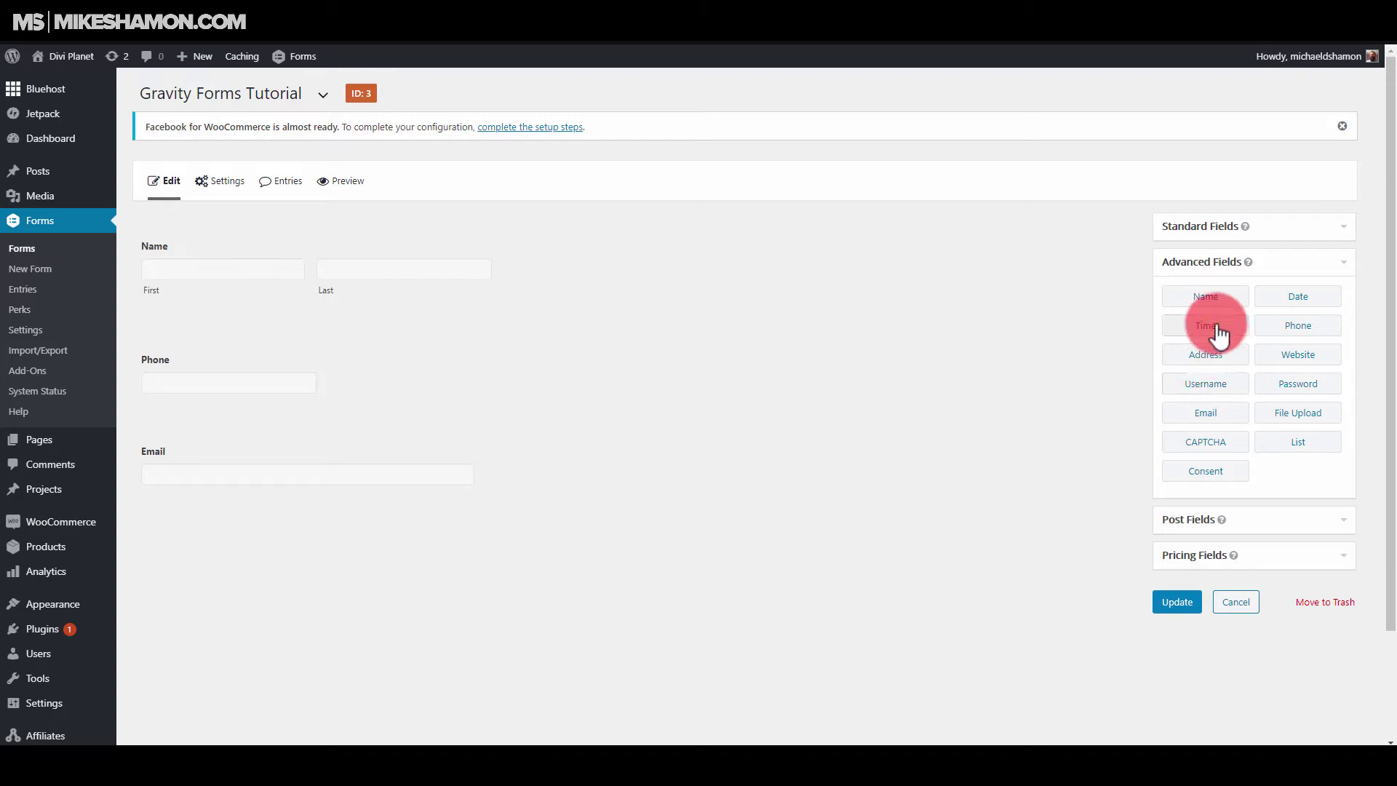
drag(1222, 336, 302, 530)
Set the Address field's type to United States, then collapse its settings
scroll(456, 416, down, 2)
click(456, 417)
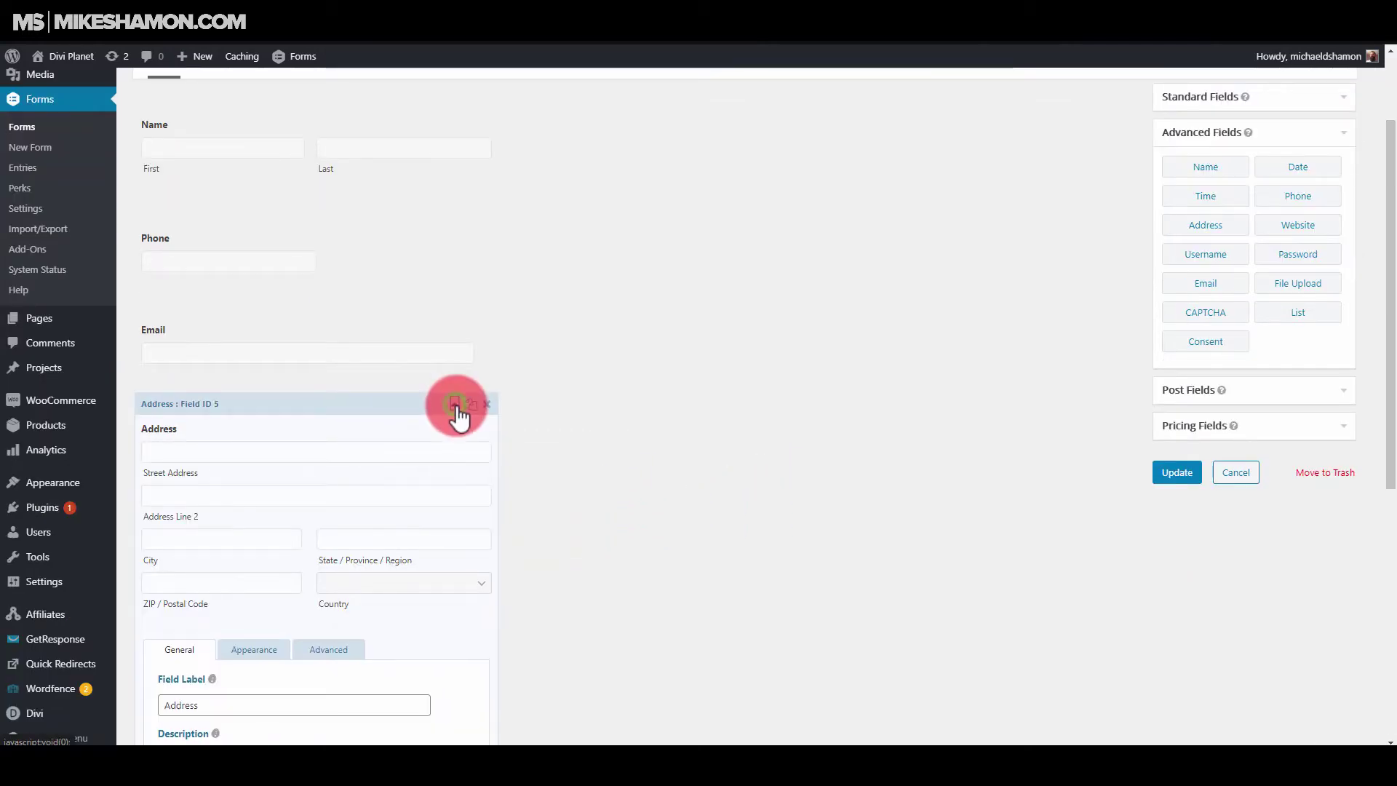
scroll(451, 407, down, 4)
scroll(272, 498, down, 2)
click(237, 486)
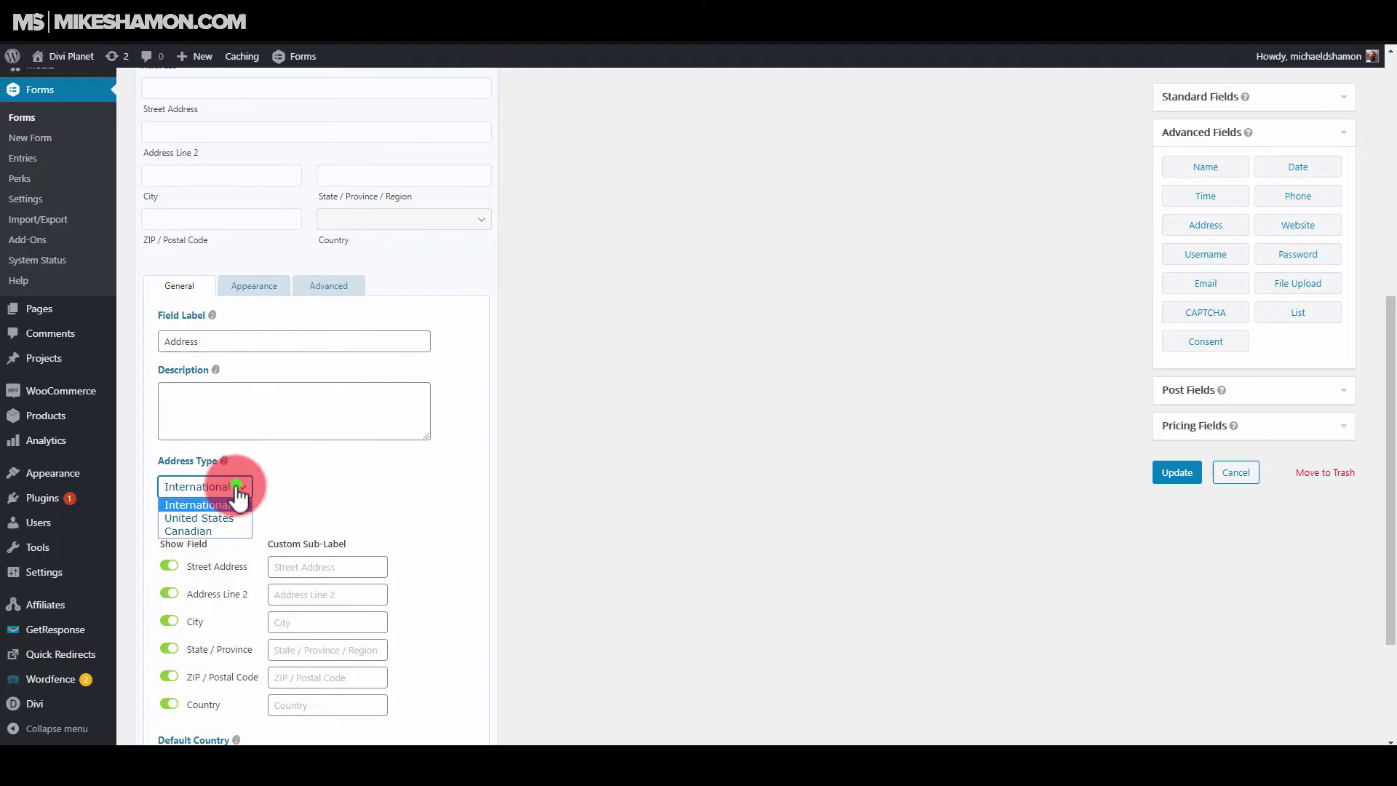
click(216, 518)
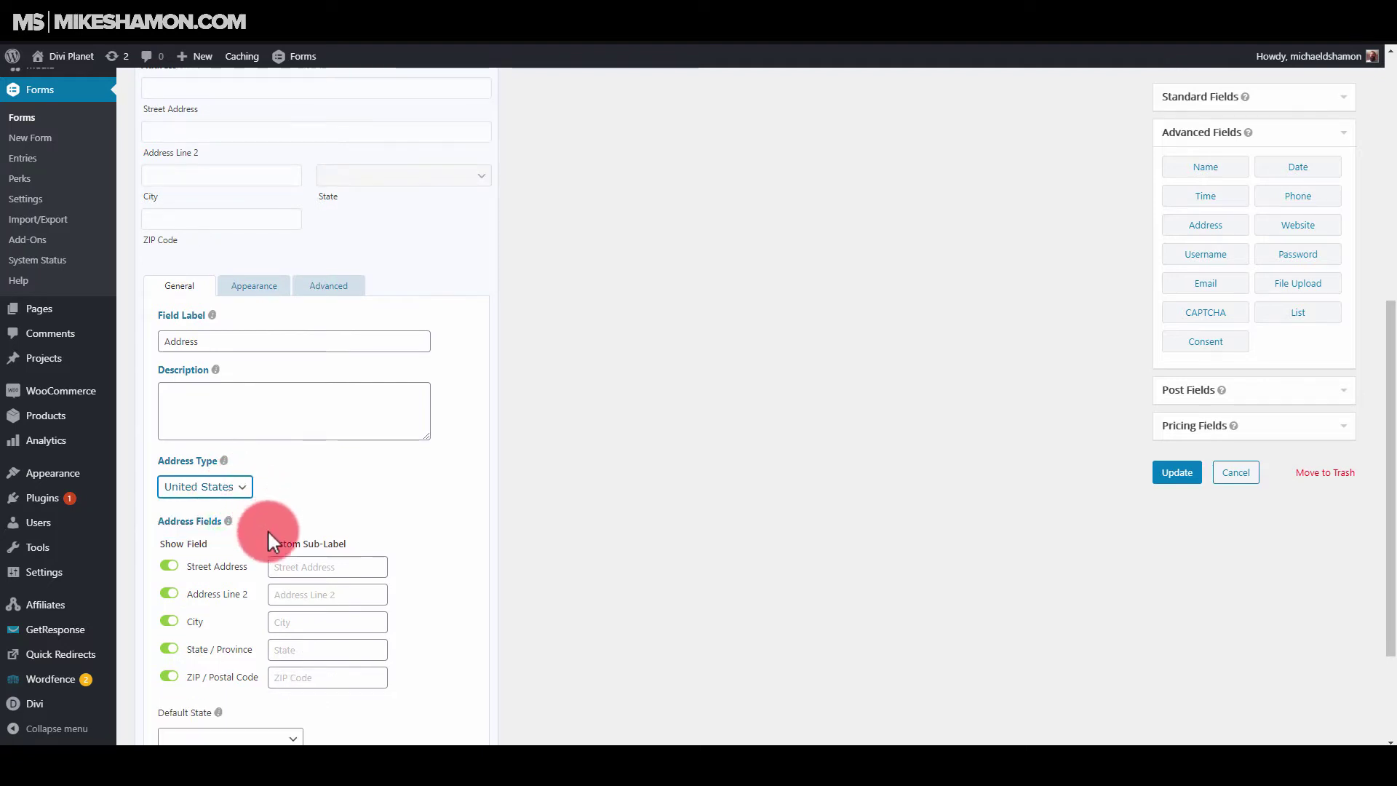
scroll(266, 531, down, 3)
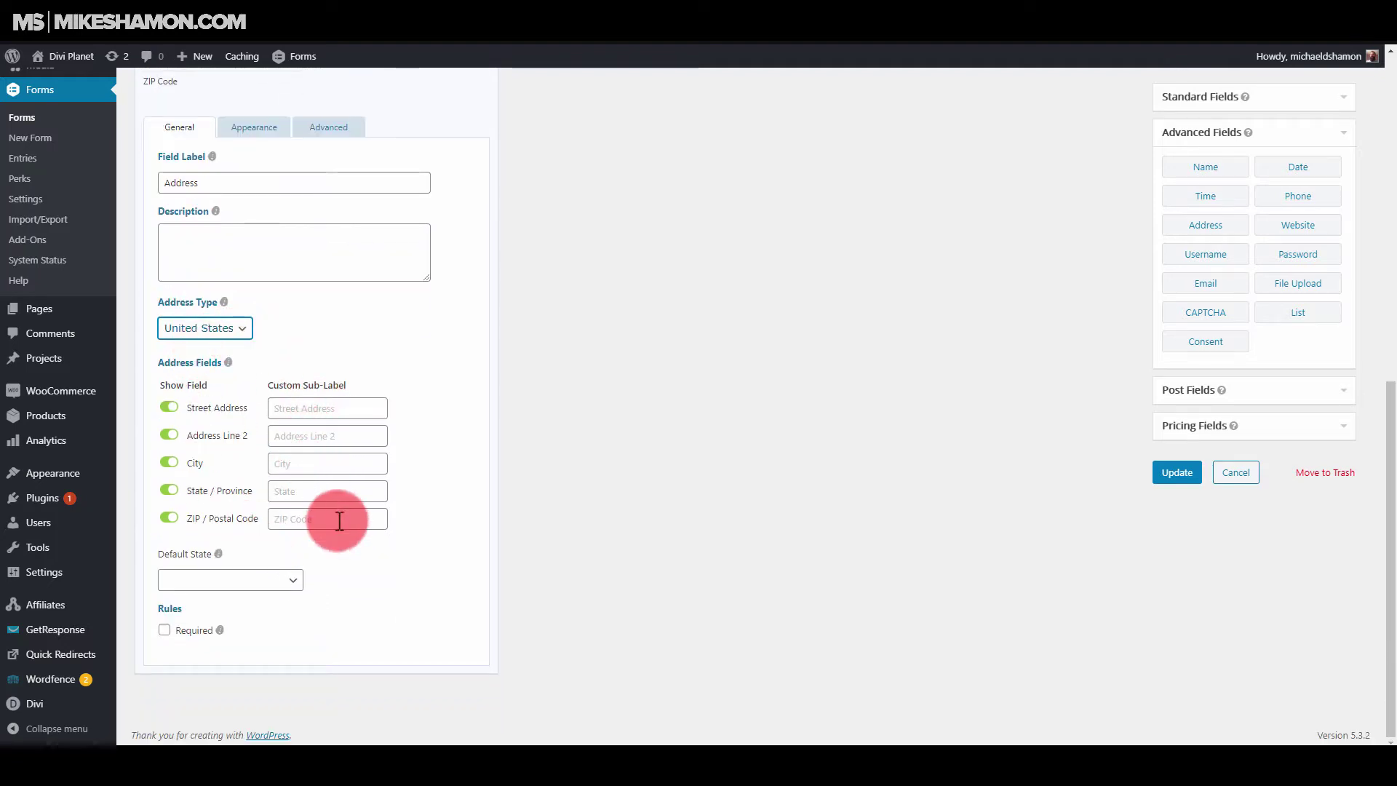
scroll(312, 534, up, 2)
scroll(299, 548, up, 8)
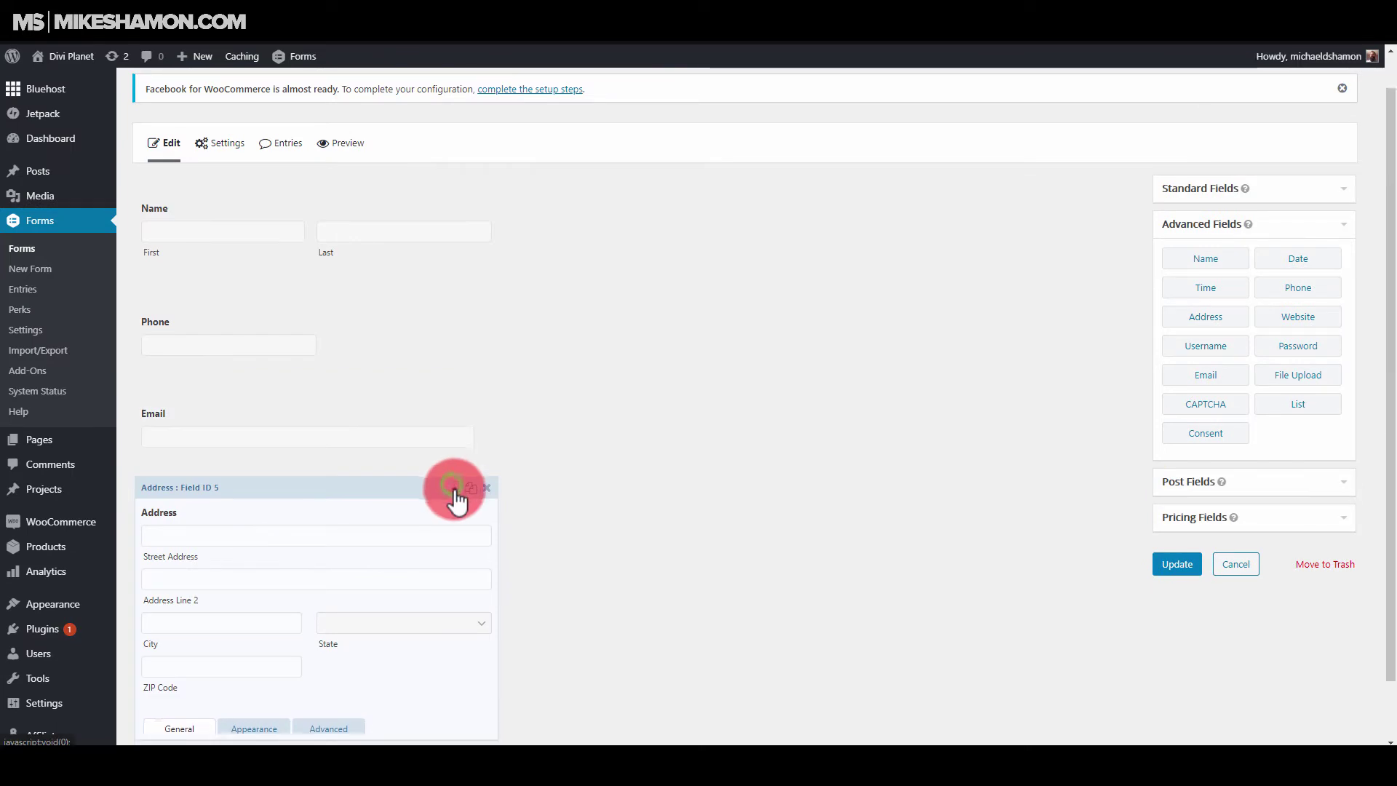
click(455, 487)
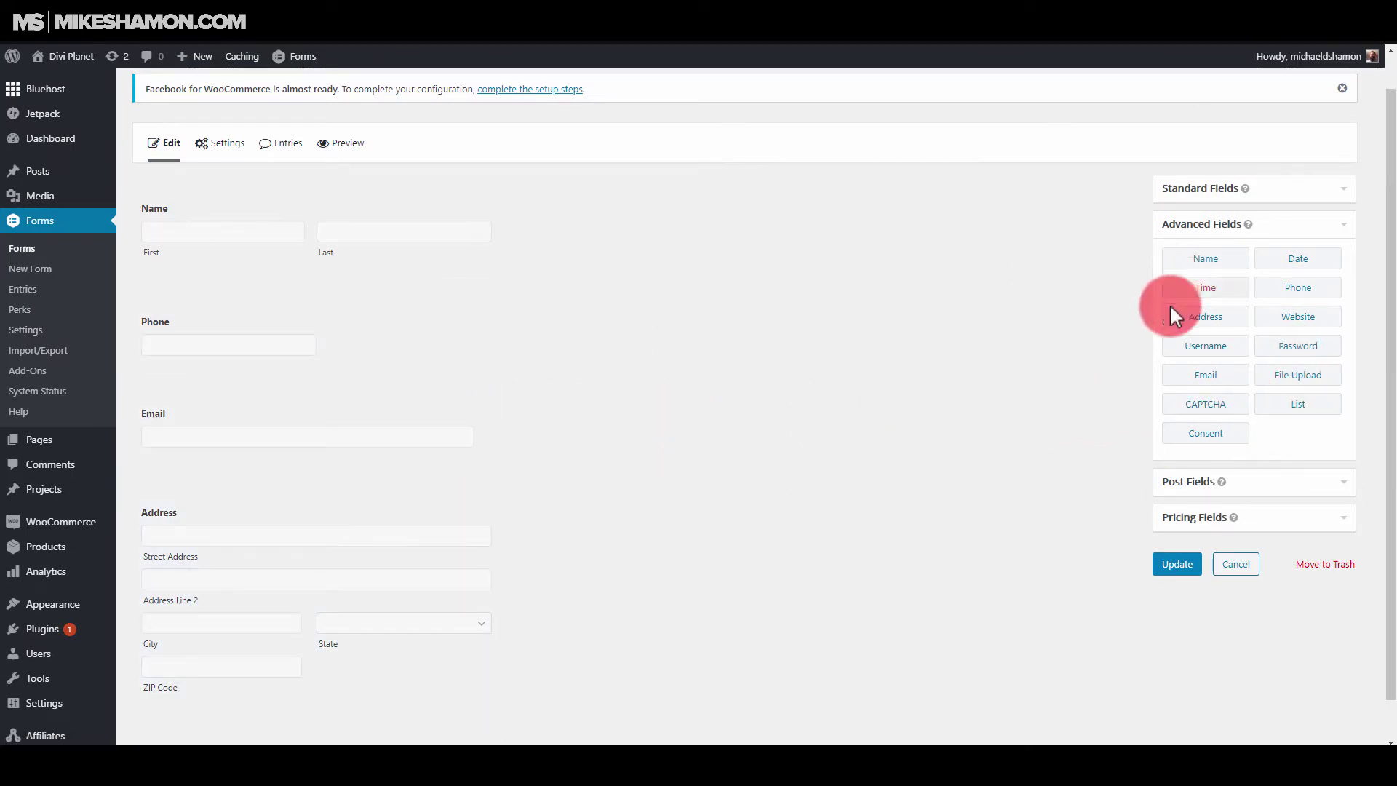
Expand the Pricing Fields group to list Product, Quantity, Total and other types
scroll(1209, 385, down, 1)
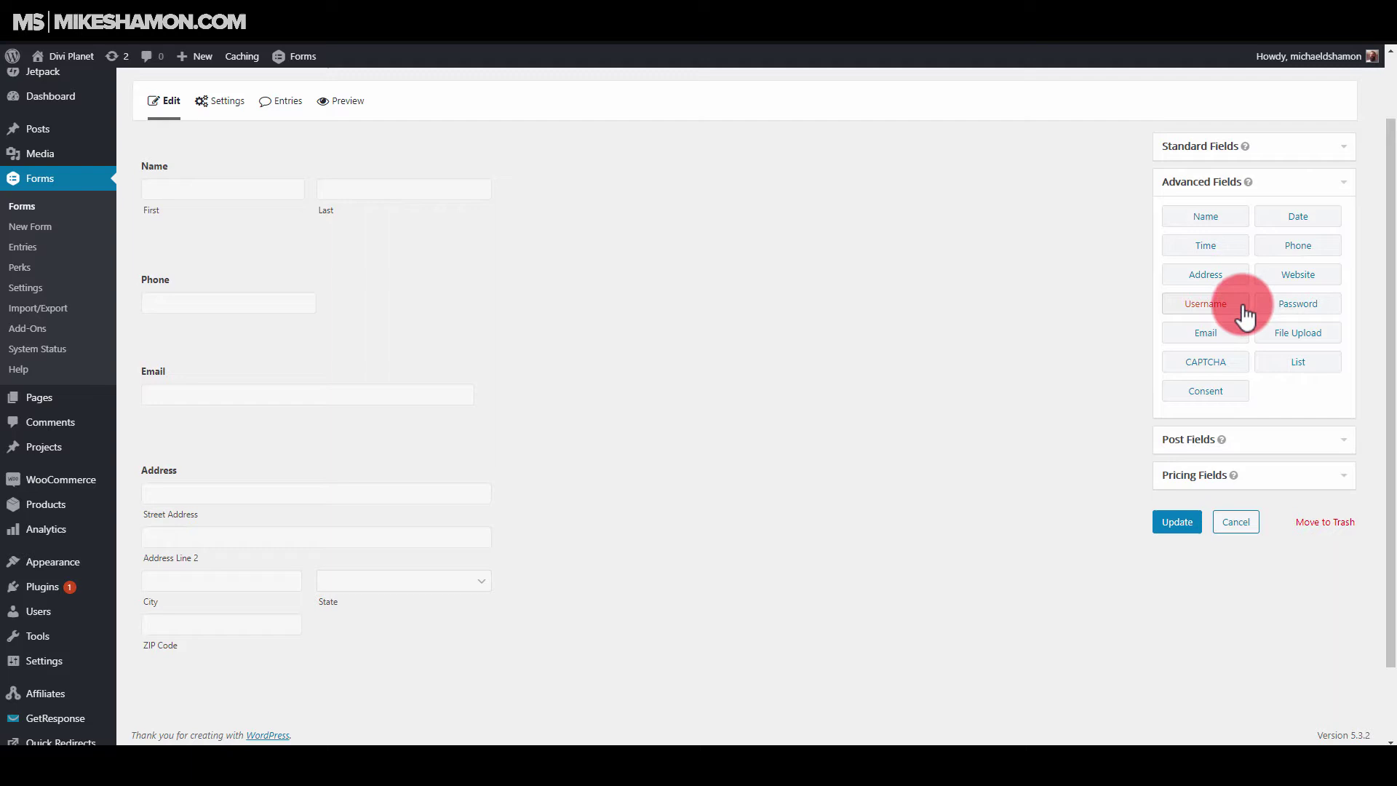
drag(1228, 314, 1294, 317)
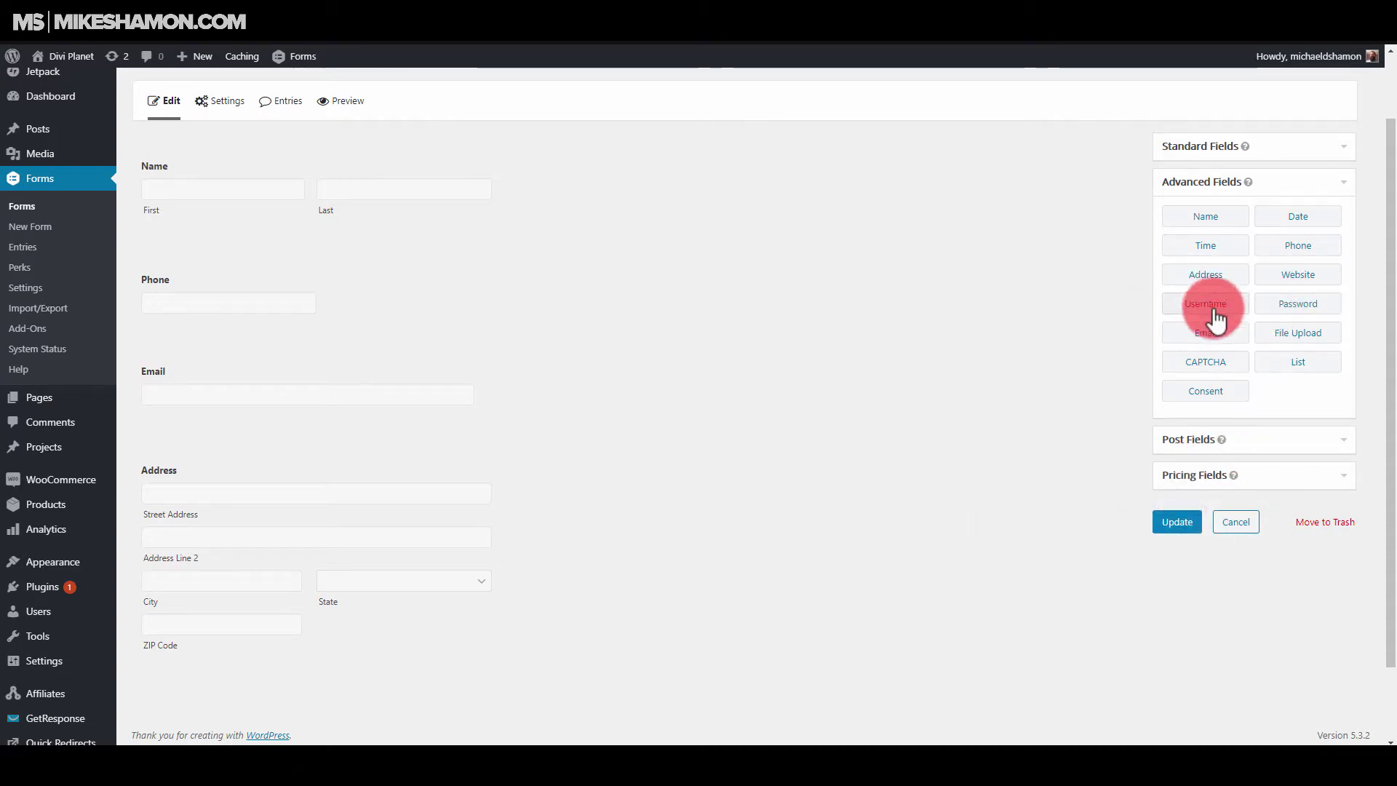
click(1208, 474)
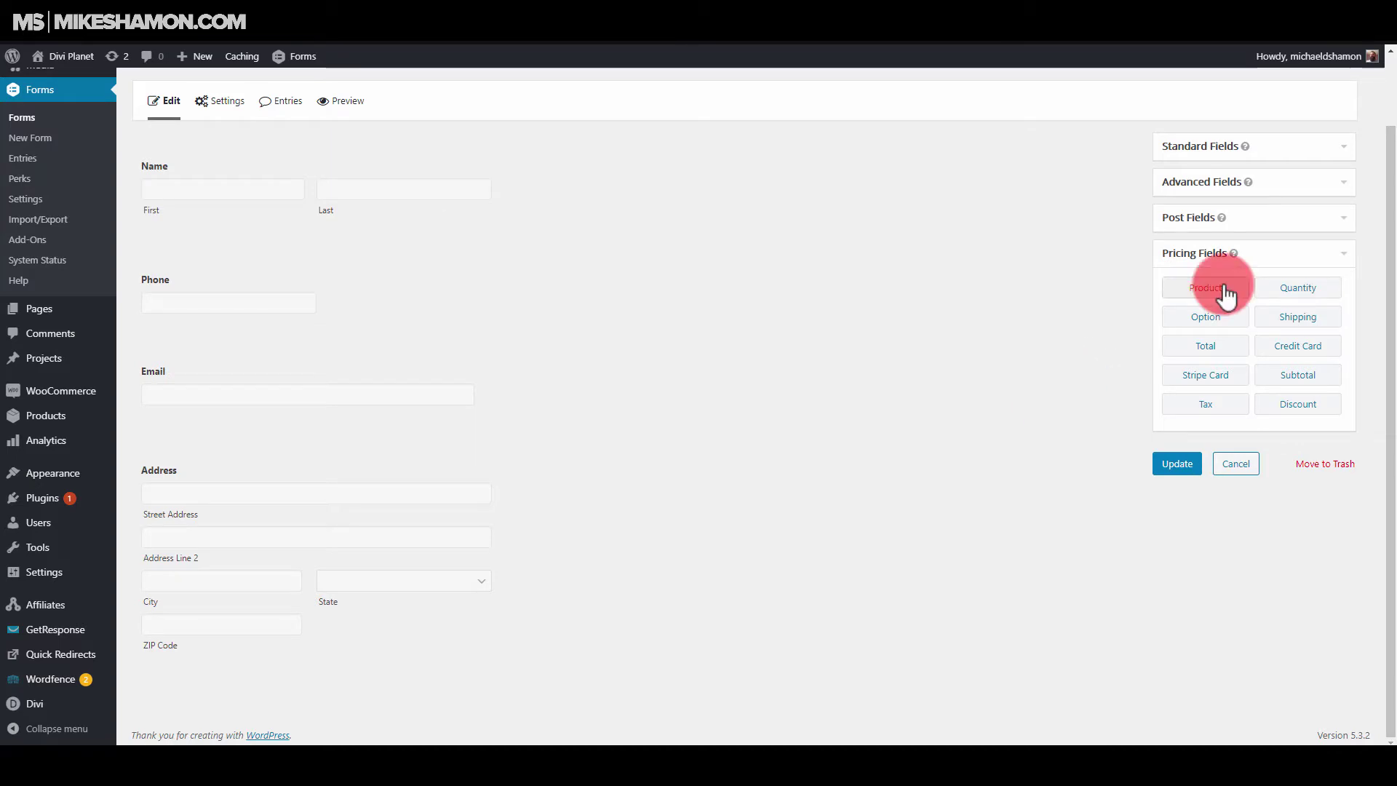
Add a Product field below the address with a price of $97.00
drag(1230, 290, 248, 658)
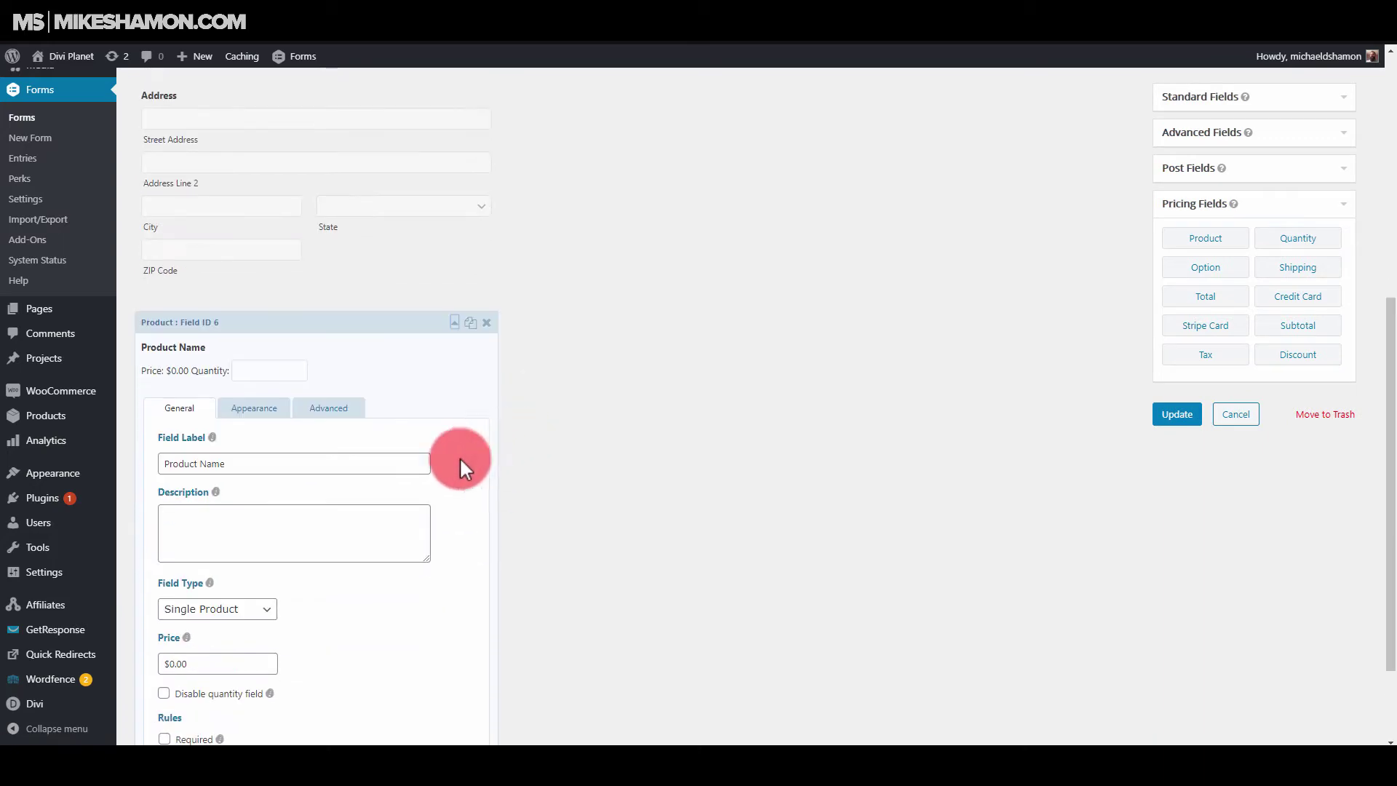
click(231, 610)
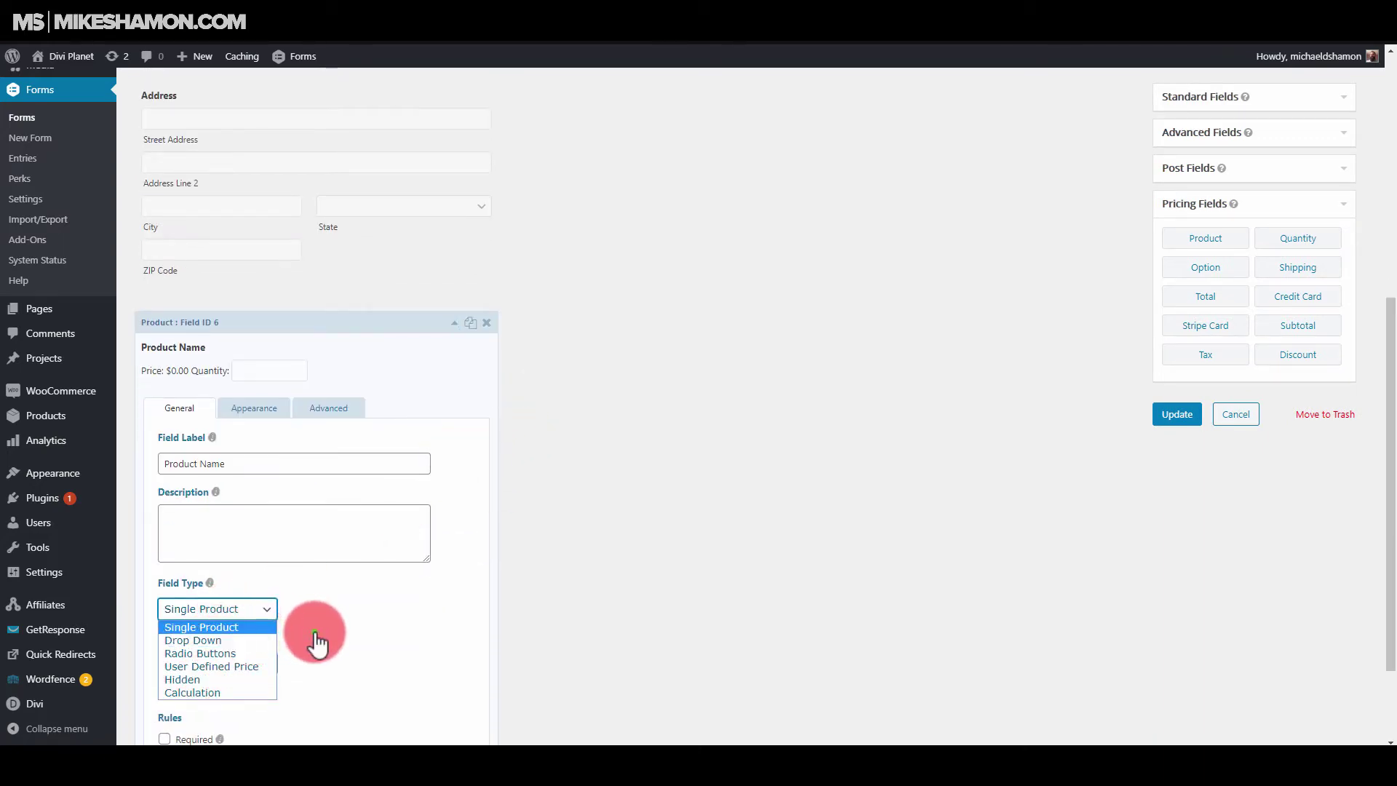
click(317, 643)
scroll(290, 639, down, 2)
click(255, 538)
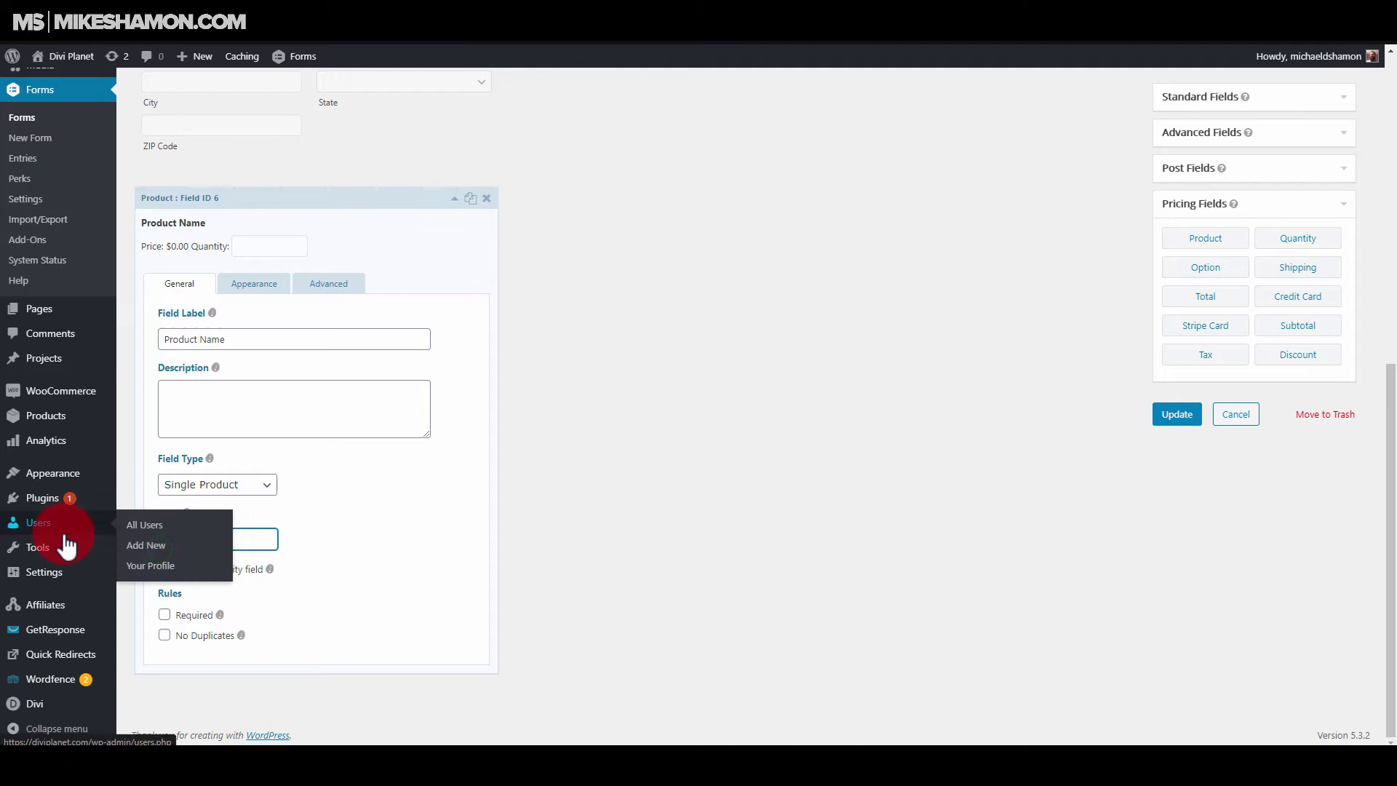
text(97)
click(474, 538)
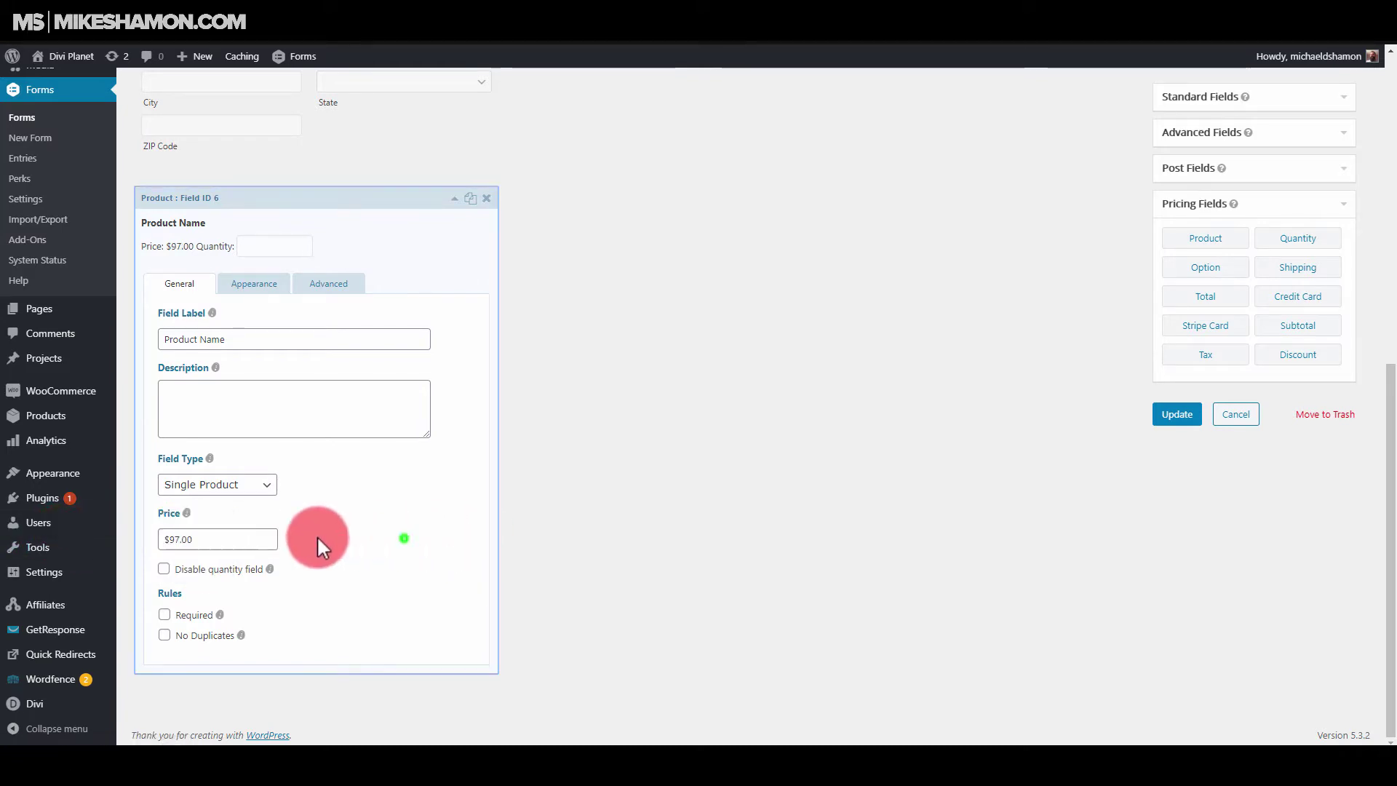
Change the product's Field Type to Drop Down
click(274, 486)
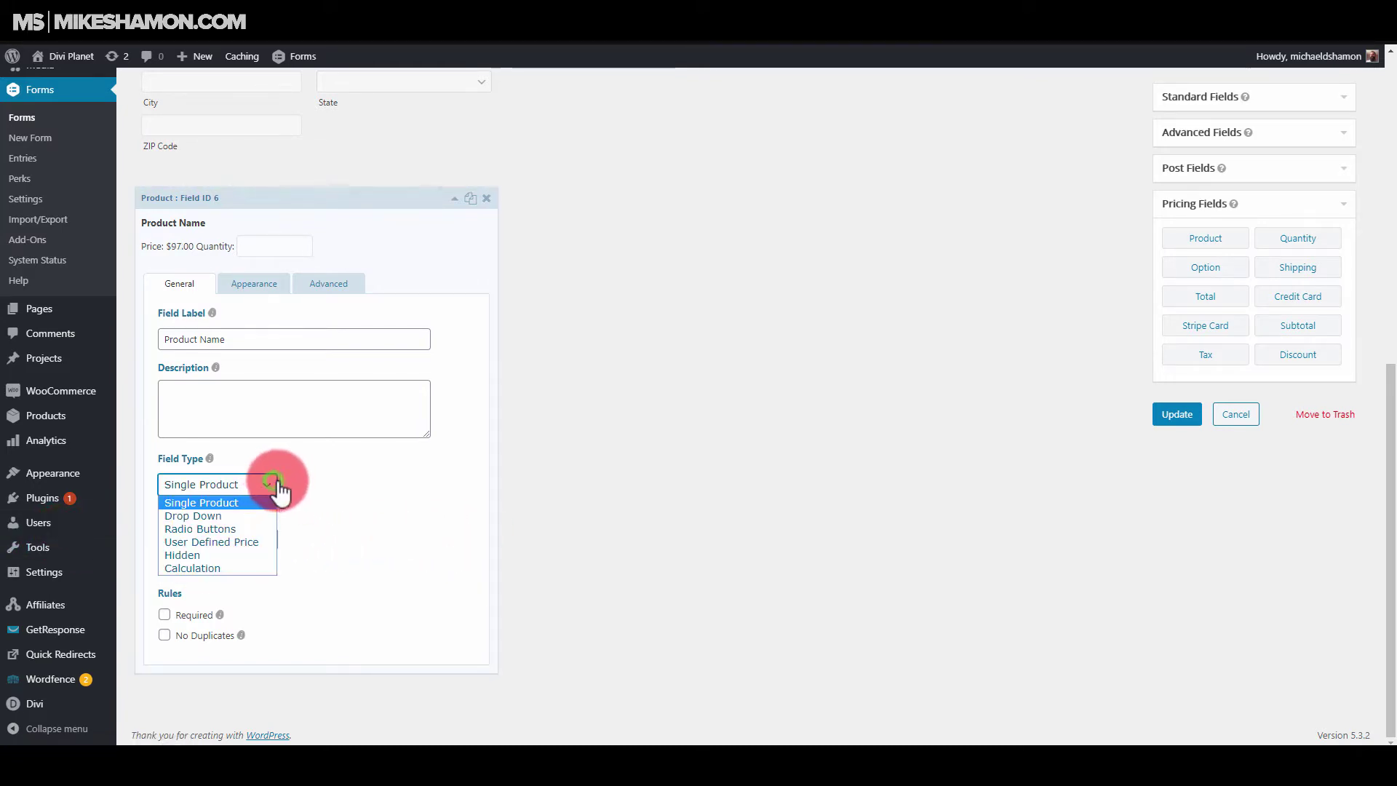
click(249, 515)
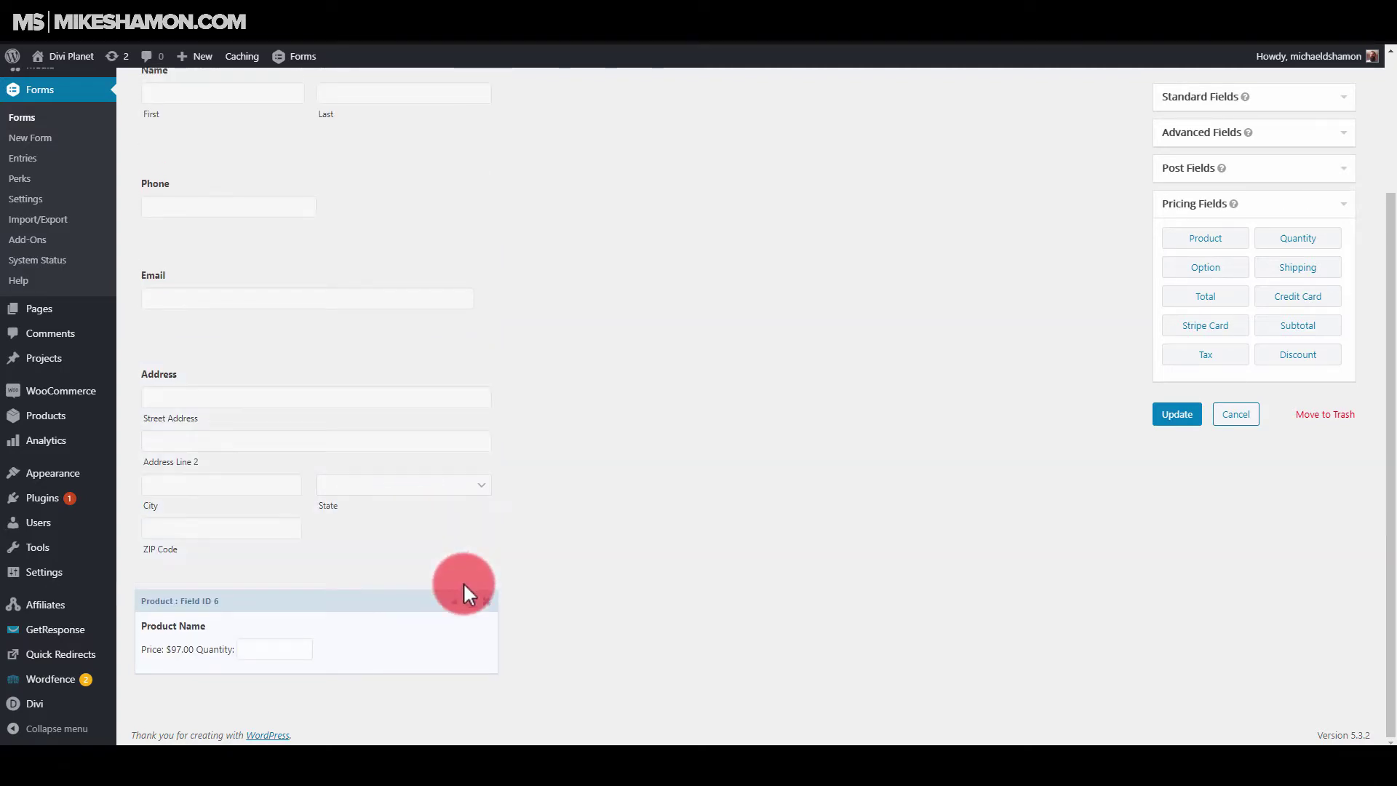
click(463, 591)
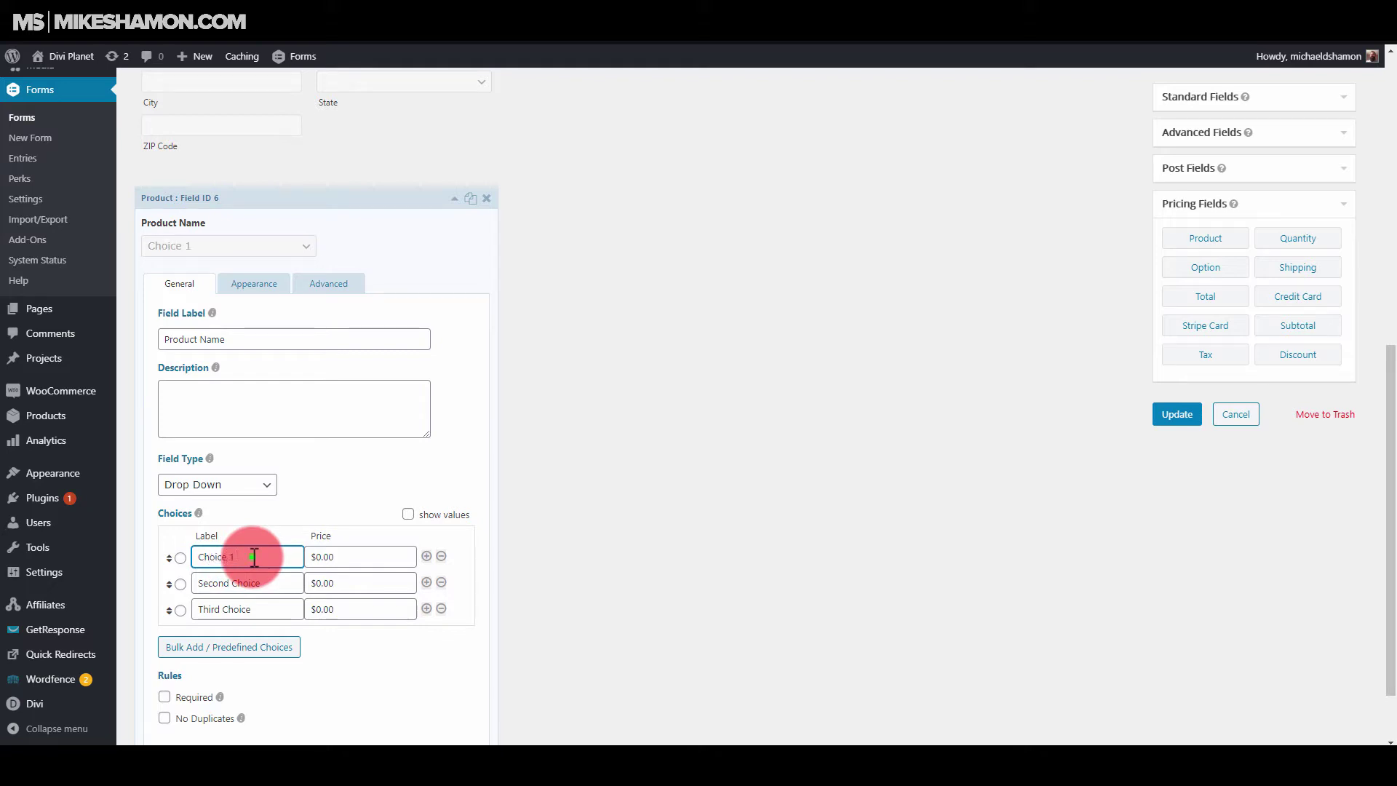
Relabel the product drop-down's choices to 'Choice 1' and '2'
drag(254, 557, 199, 556)
double_click(264, 584)
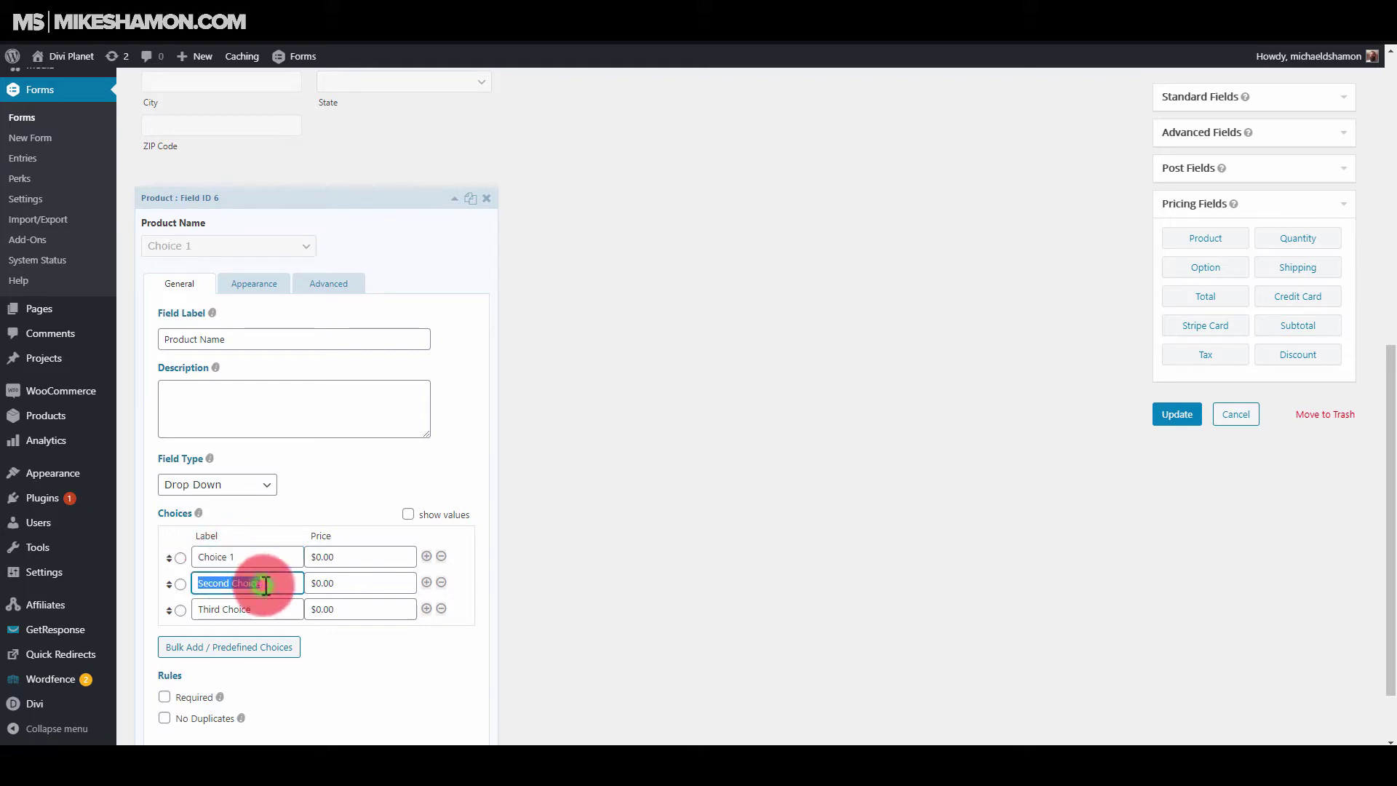
text(2)
click(212, 571)
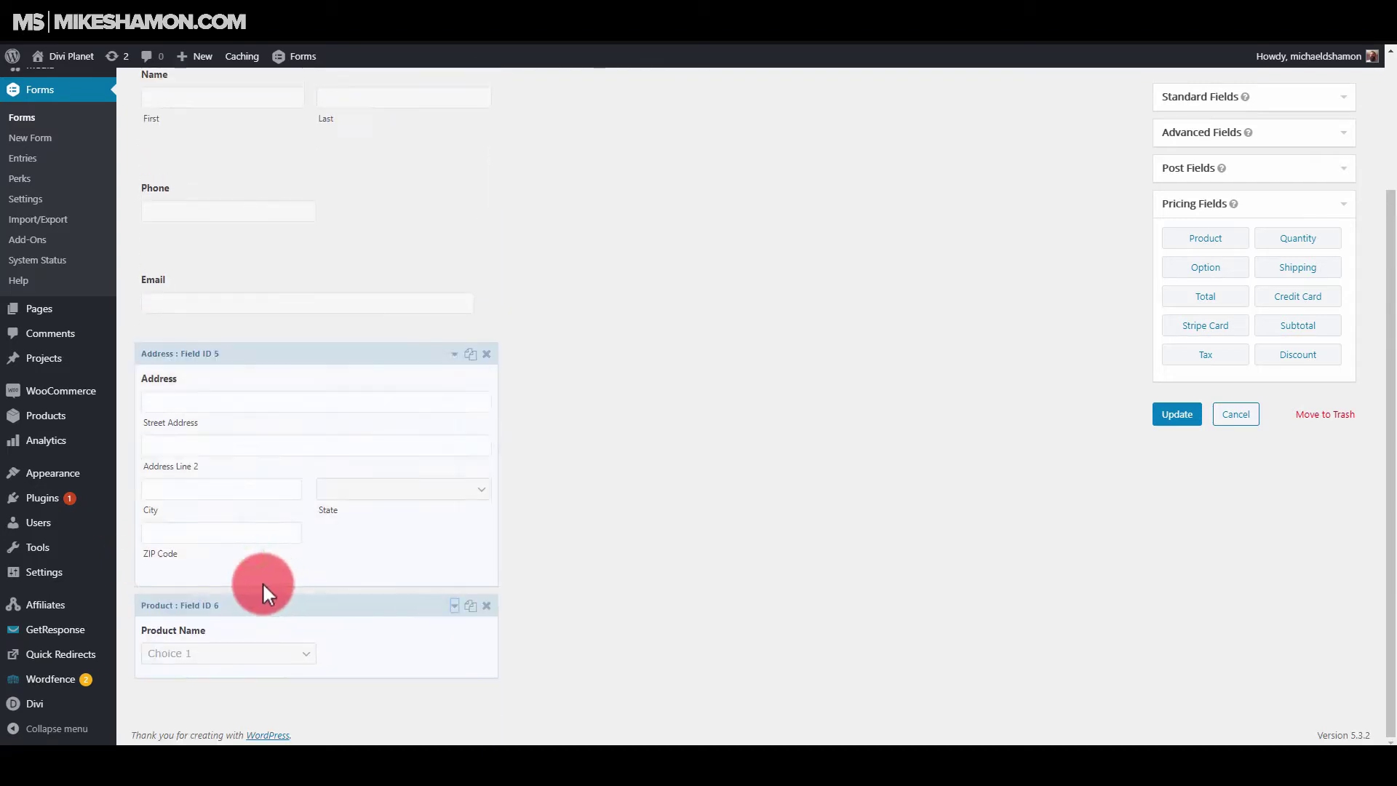
Change the Product Name field's type to Hidden
click(451, 613)
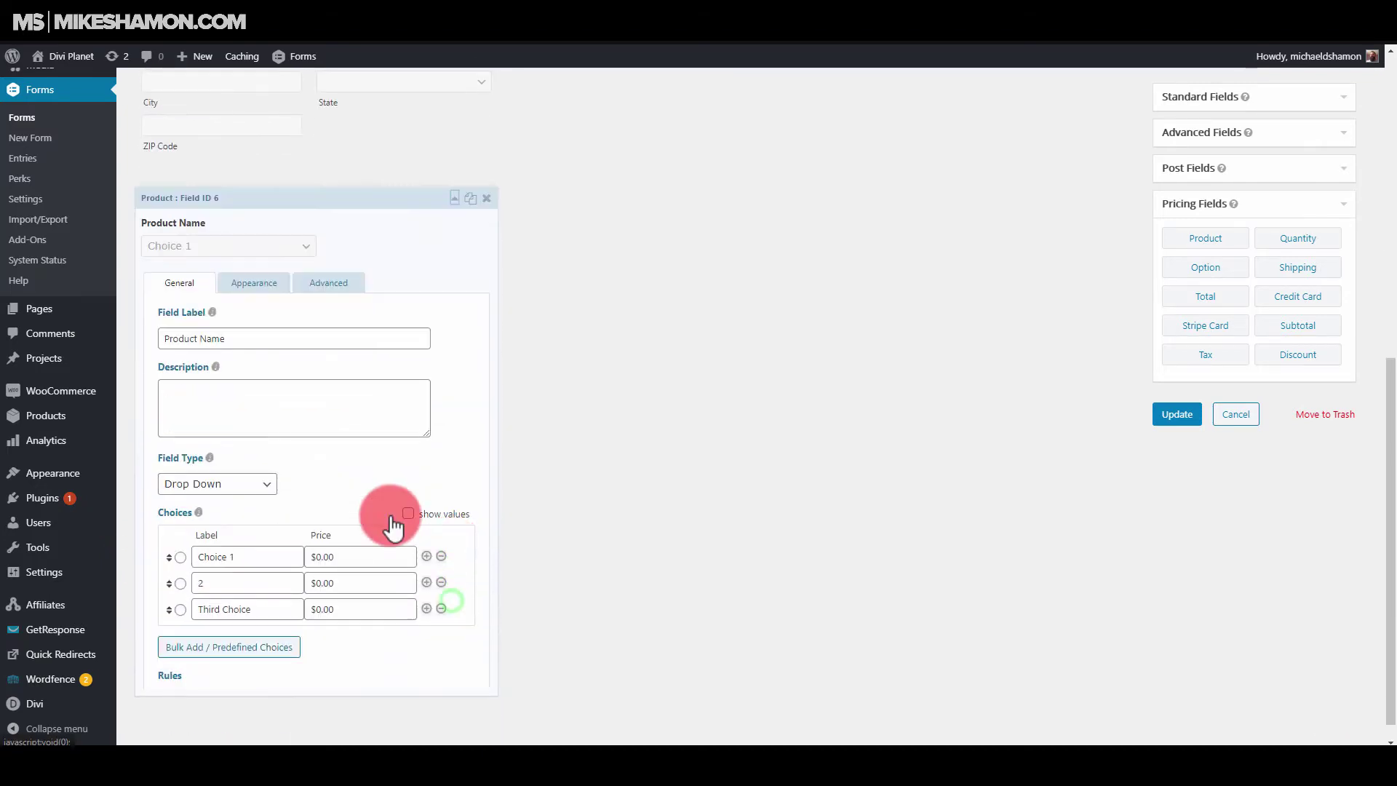
click(266, 485)
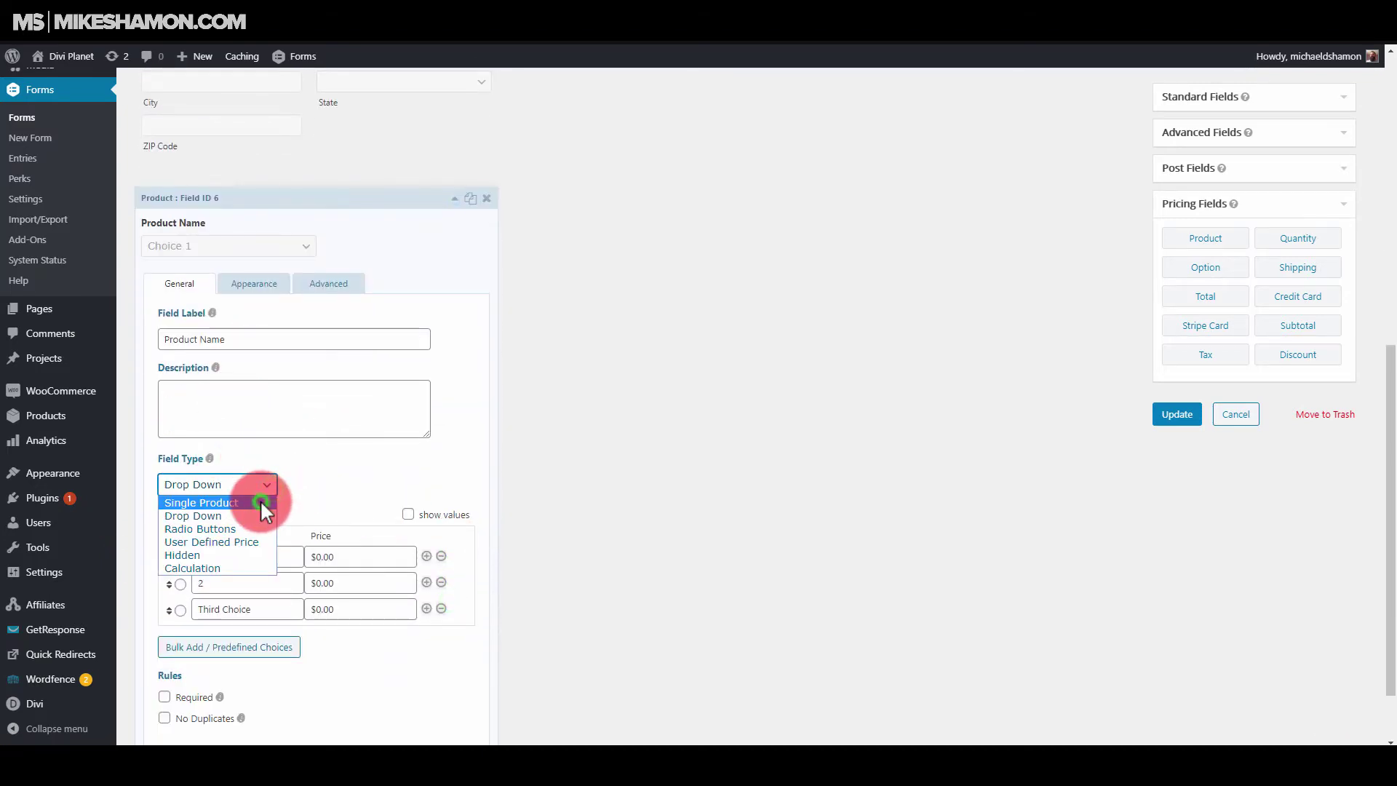
click(233, 556)
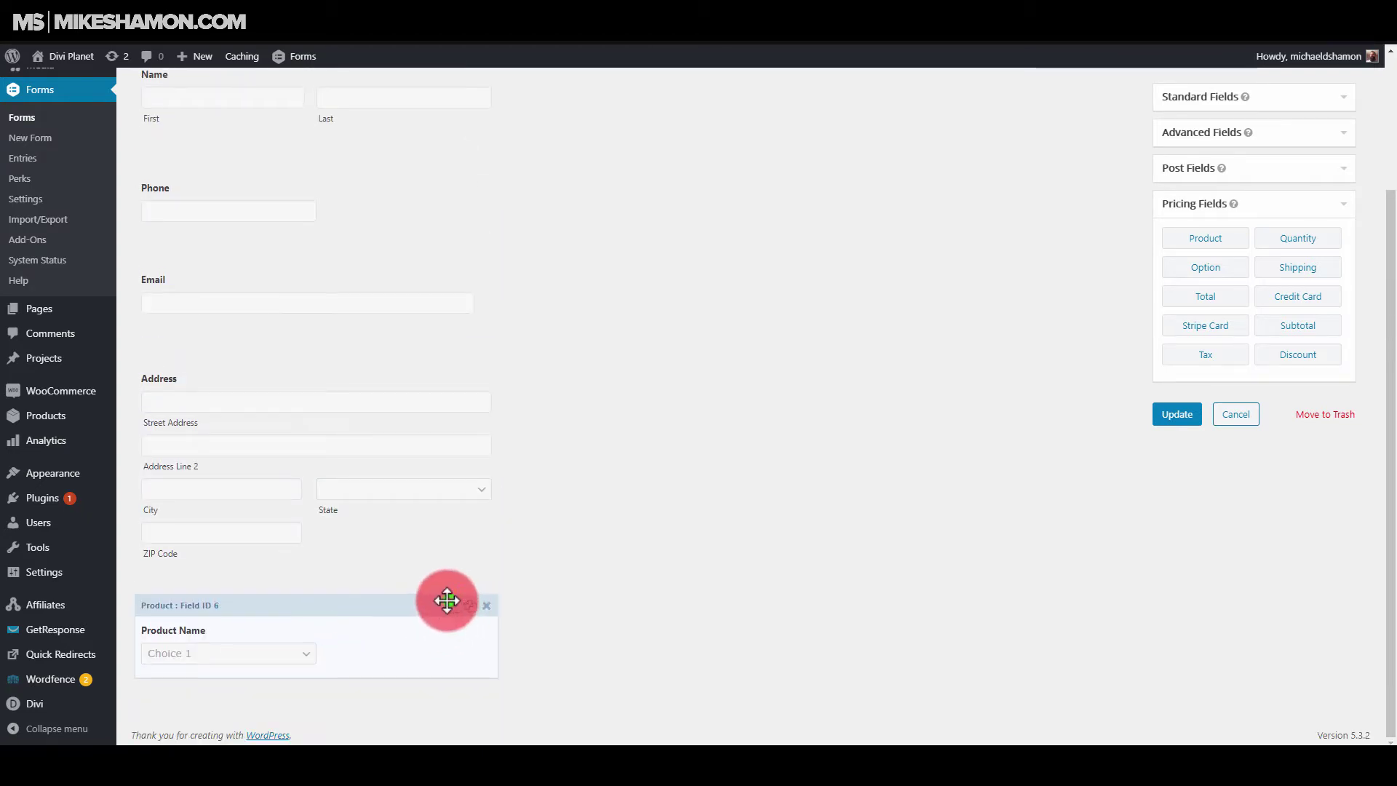
Confirm the hidden product's $97.00 price and add a Total field at the form's bottom
click(452, 613)
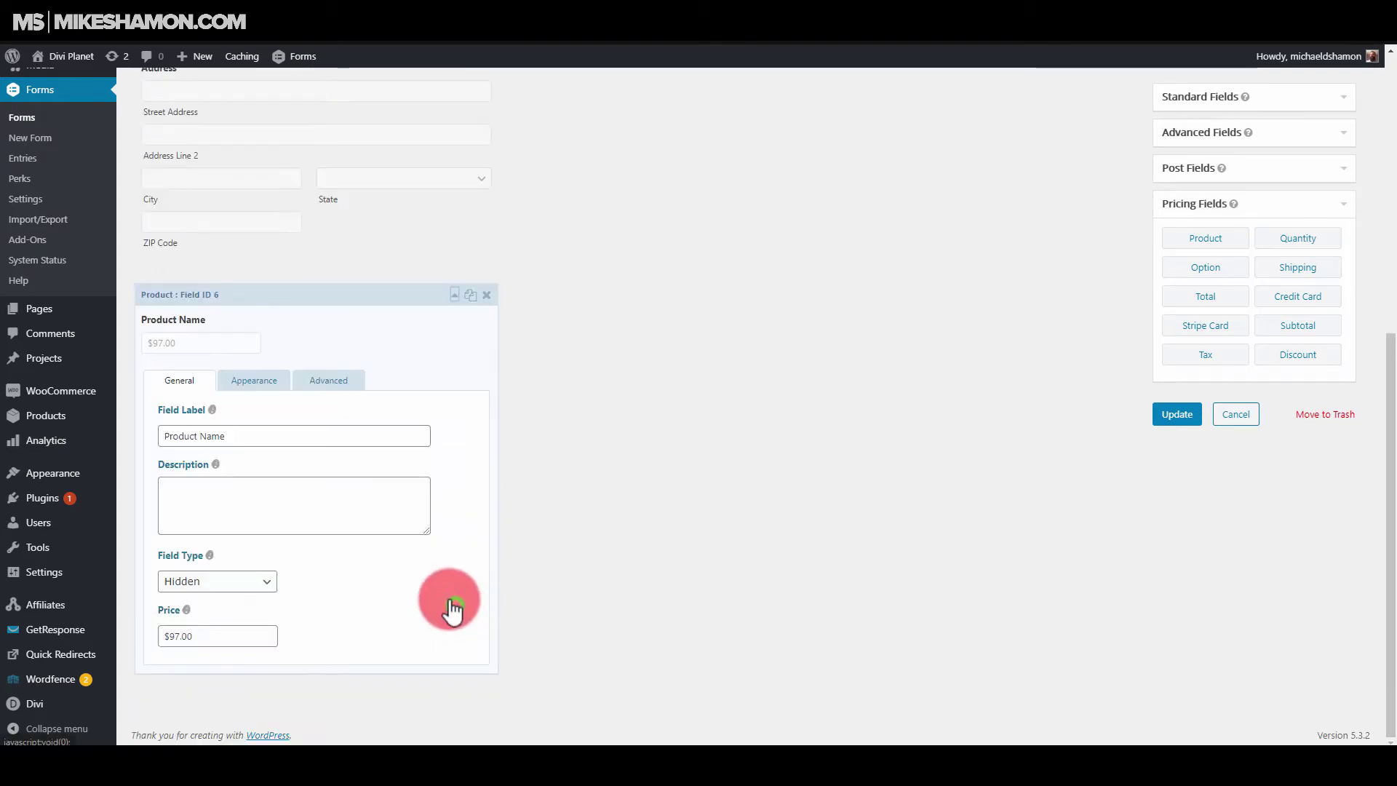
click(229, 635)
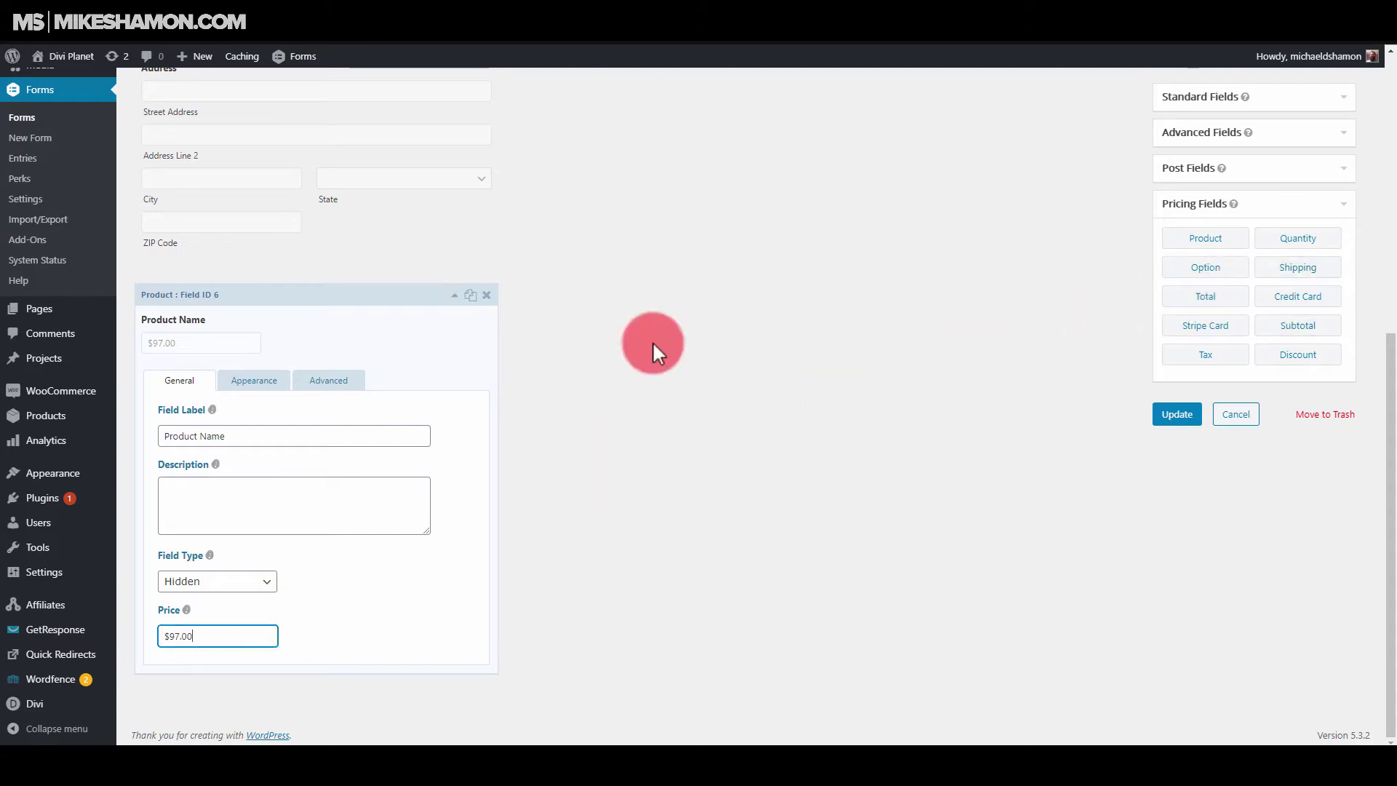
drag(1196, 312, 230, 677)
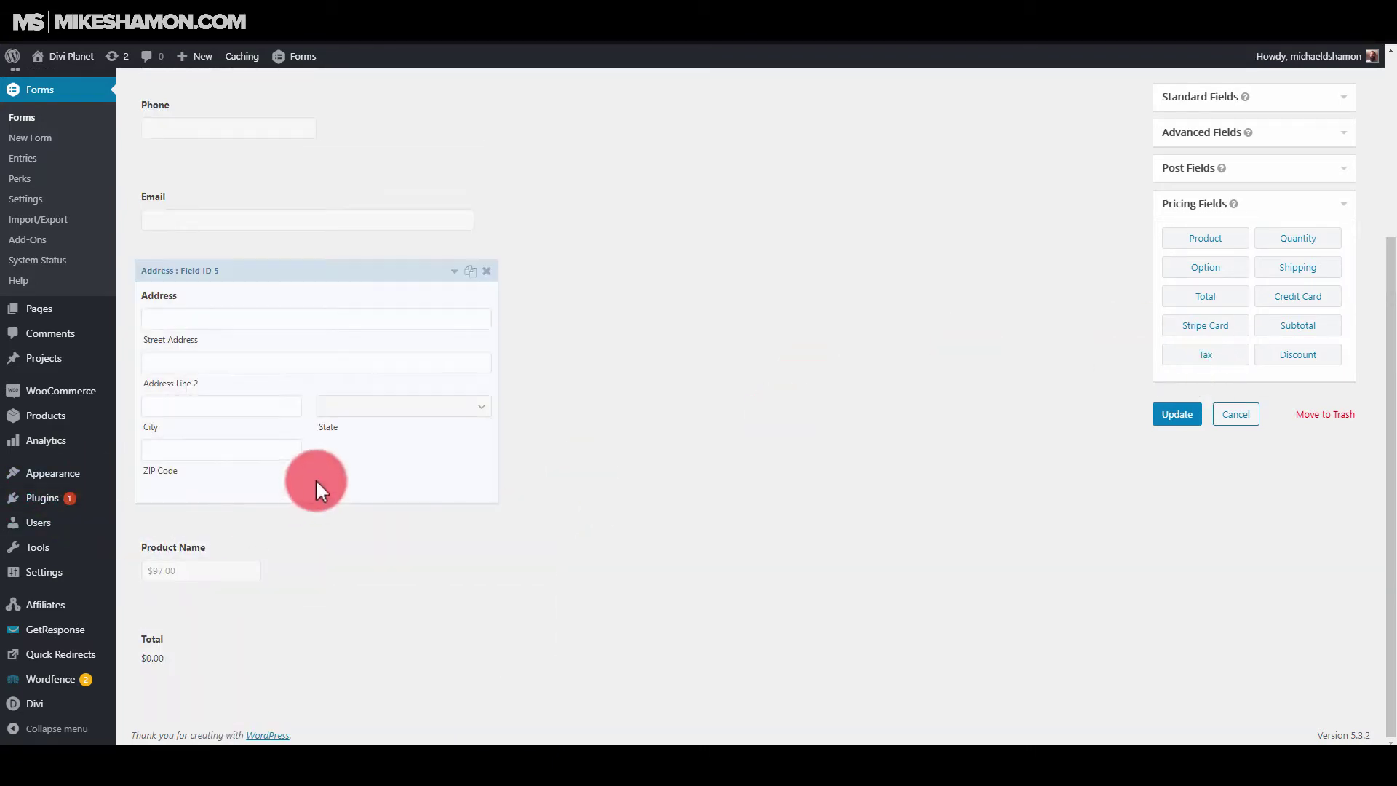
mouse_move(453, 540)
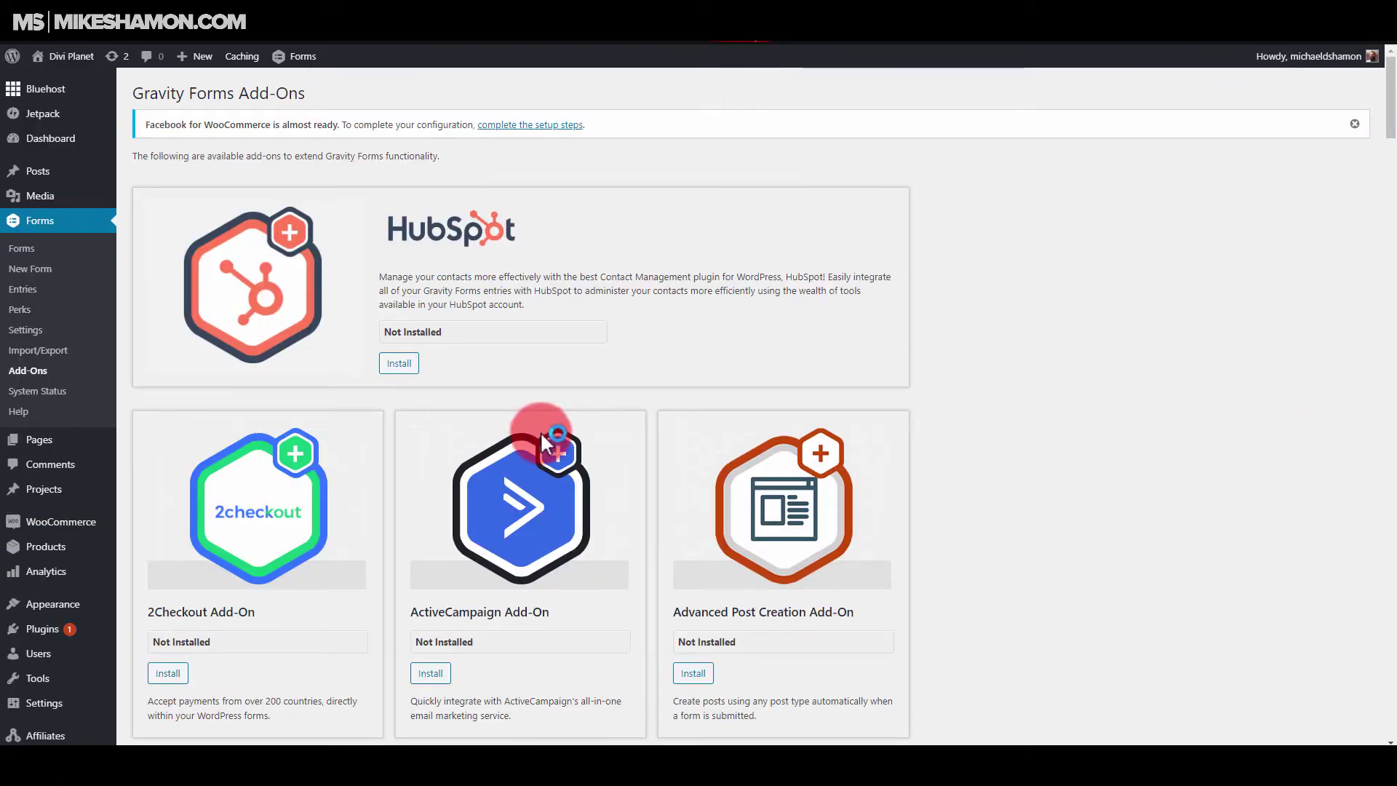
scroll(541, 434, down, 7)
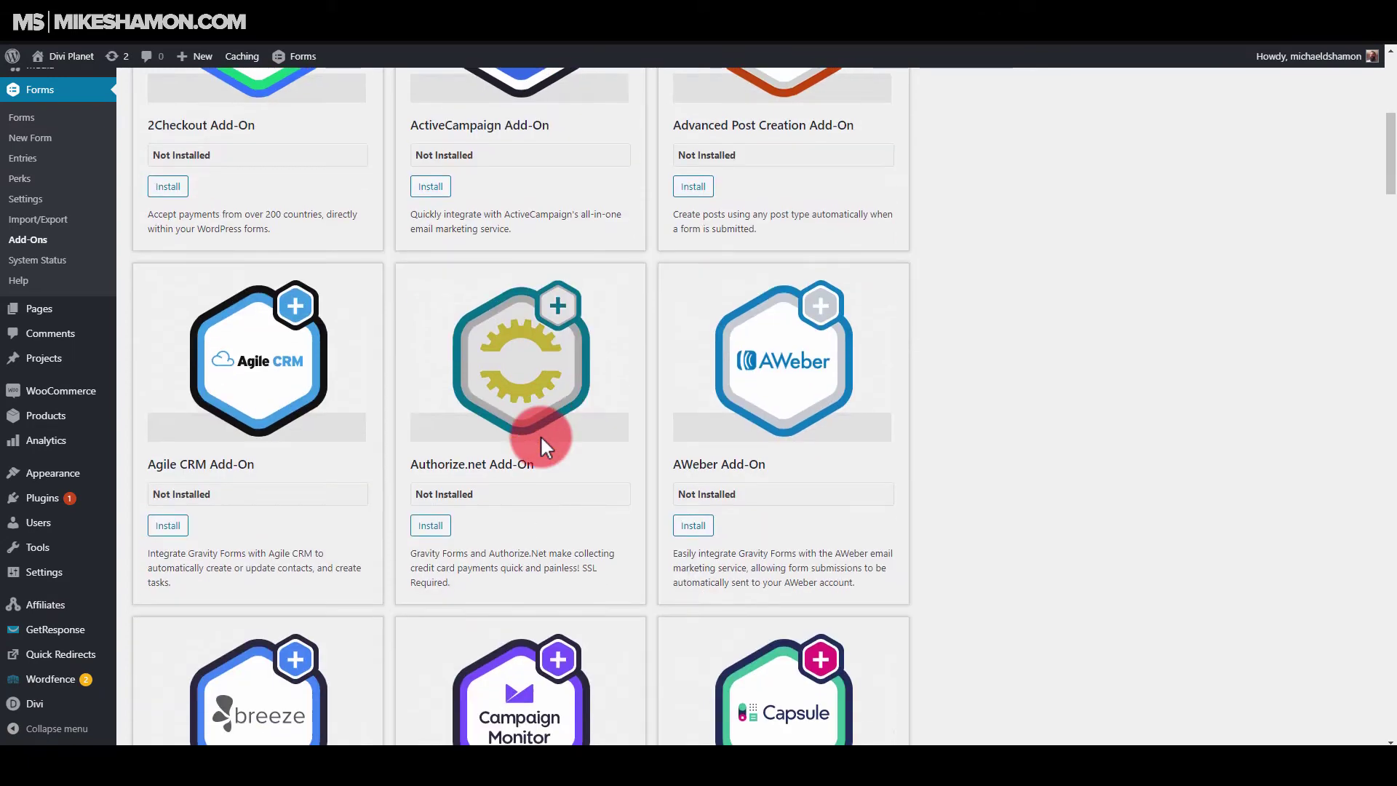
scroll(540, 434, down, 2)
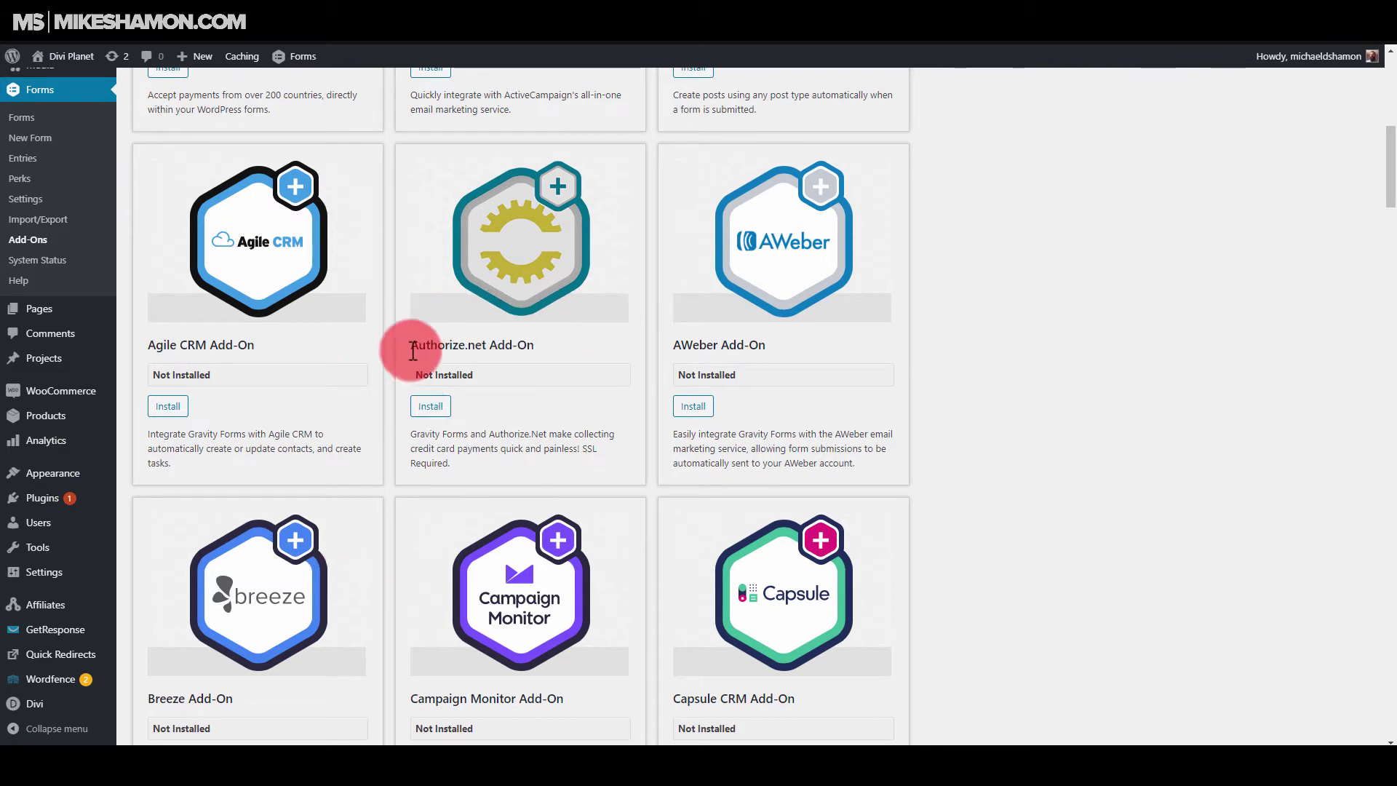
scroll(473, 412, down, 2)
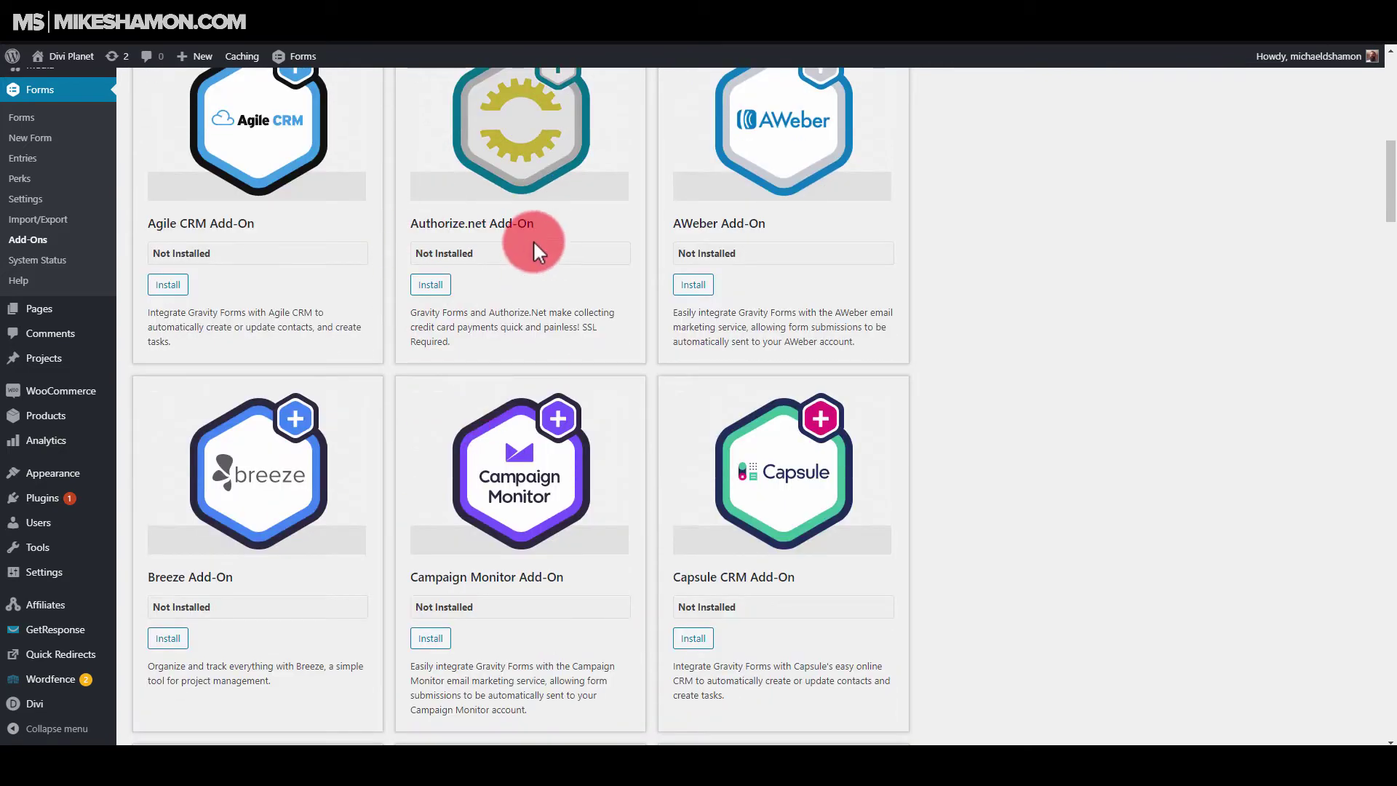
scroll(579, 365, down, 8)
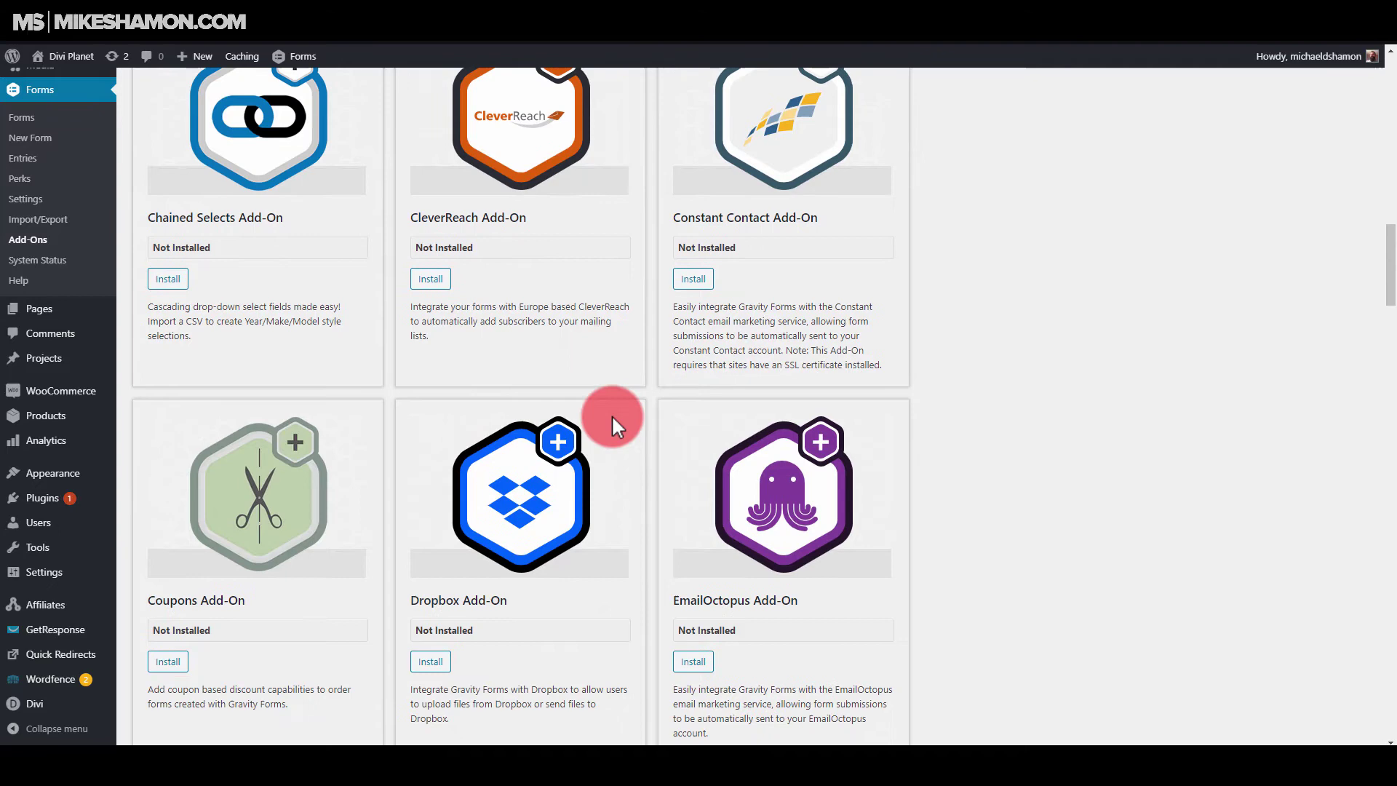
scroll(610, 420, down, 6)
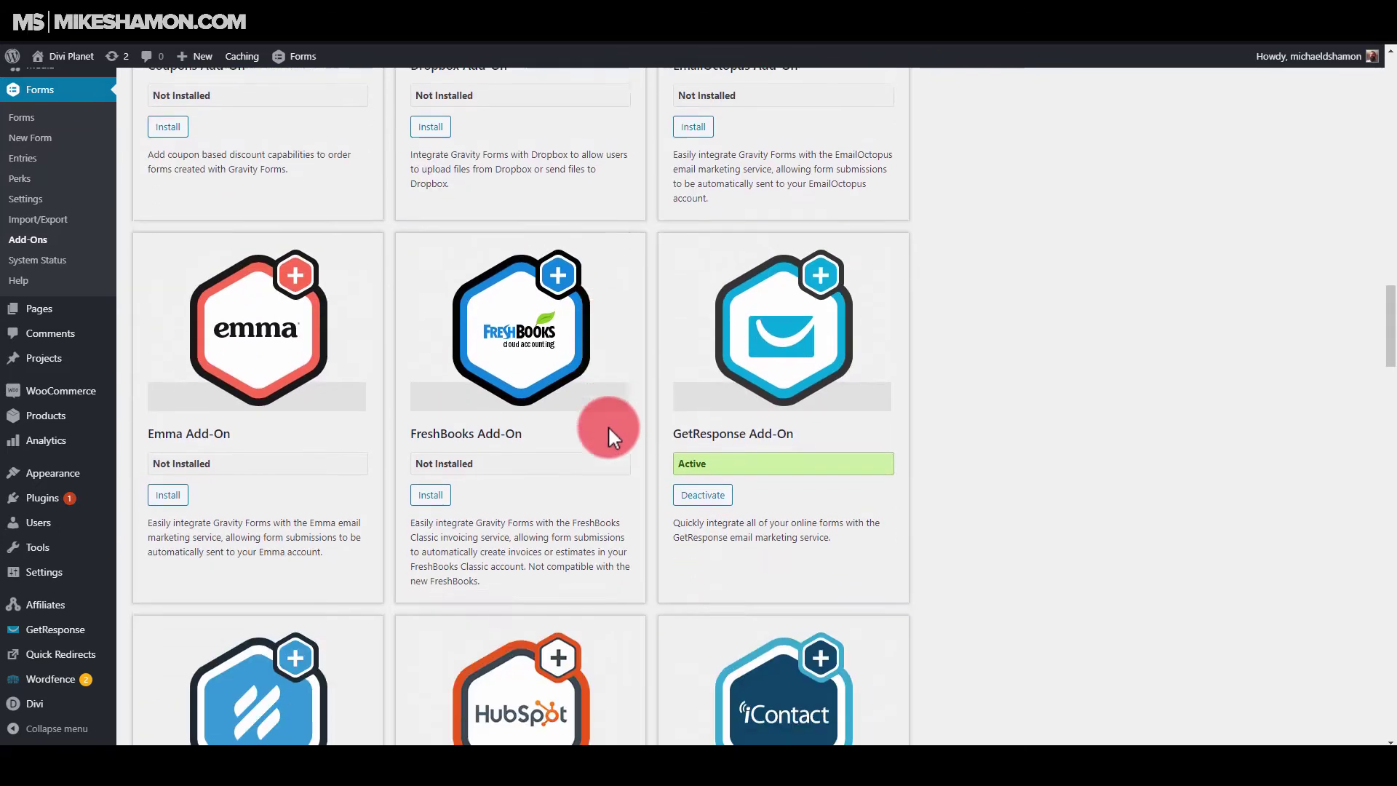
scroll(608, 425, down, 1)
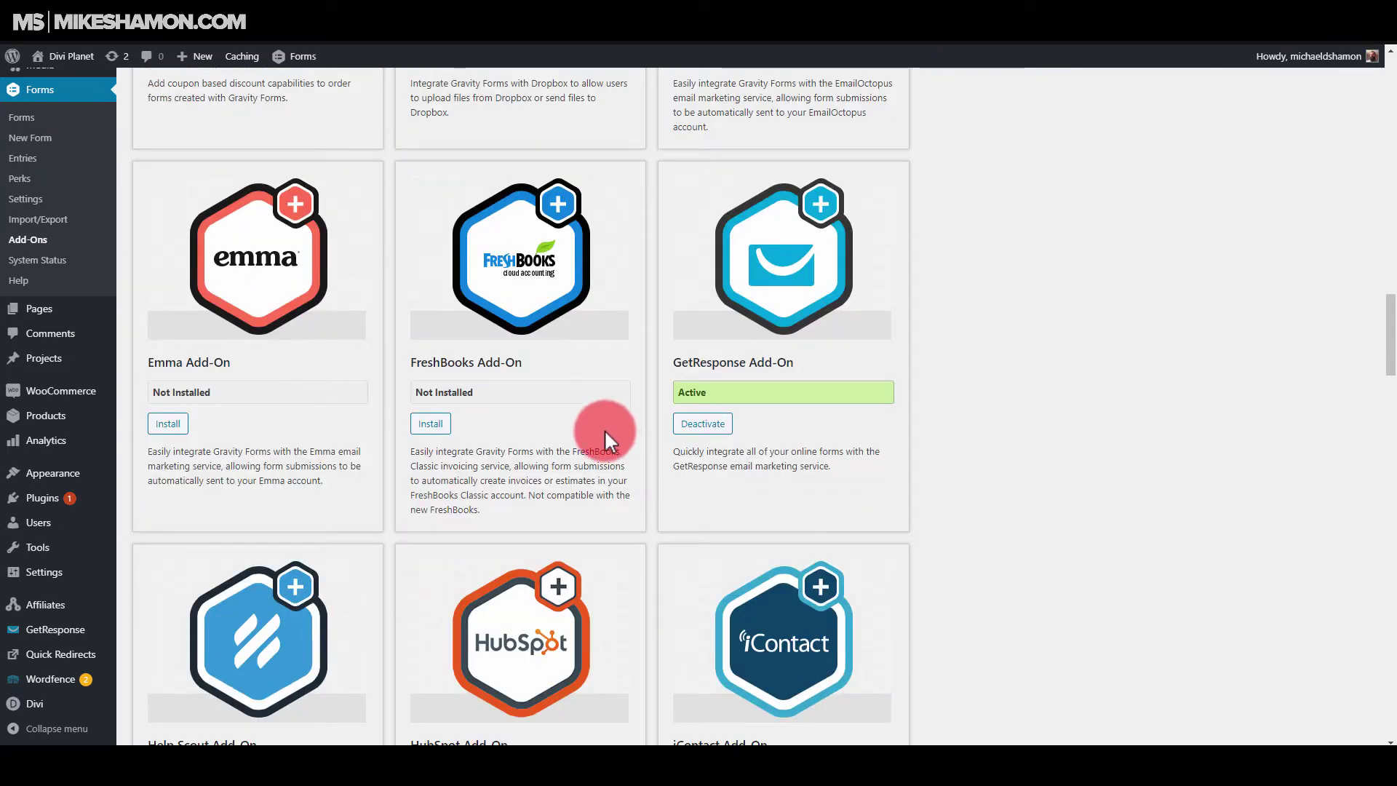
scroll(604, 429, down, 2)
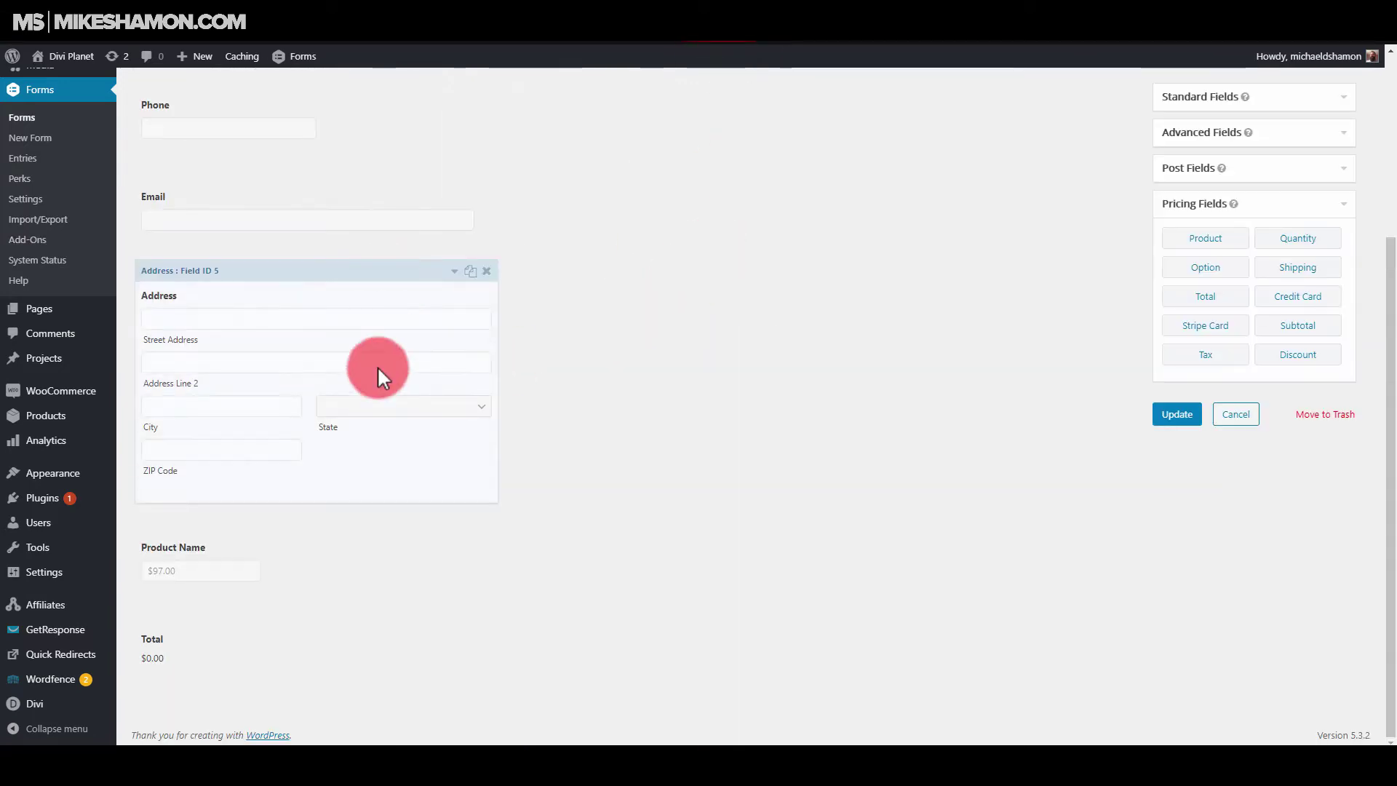
scroll(296, 489, up, 3)
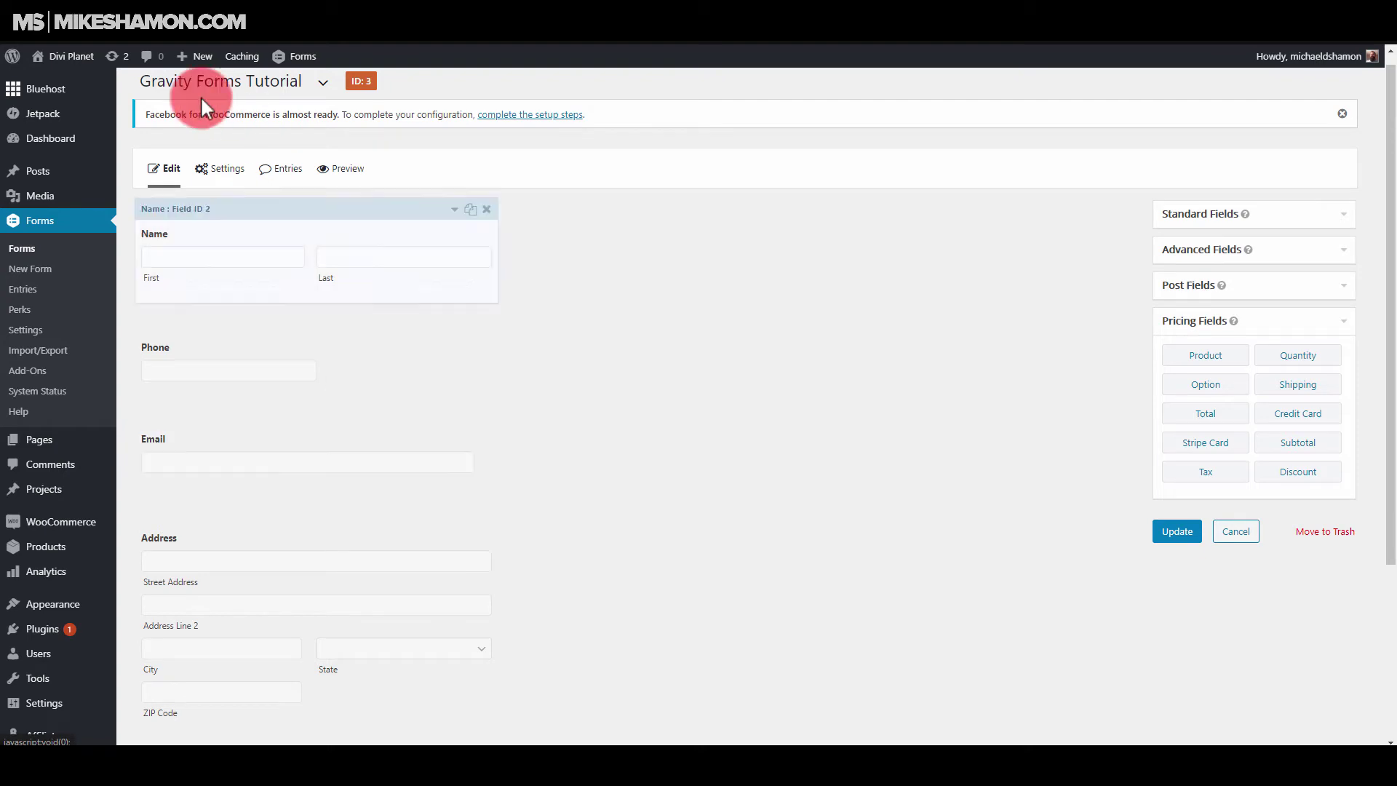
mouse_move(234, 187)
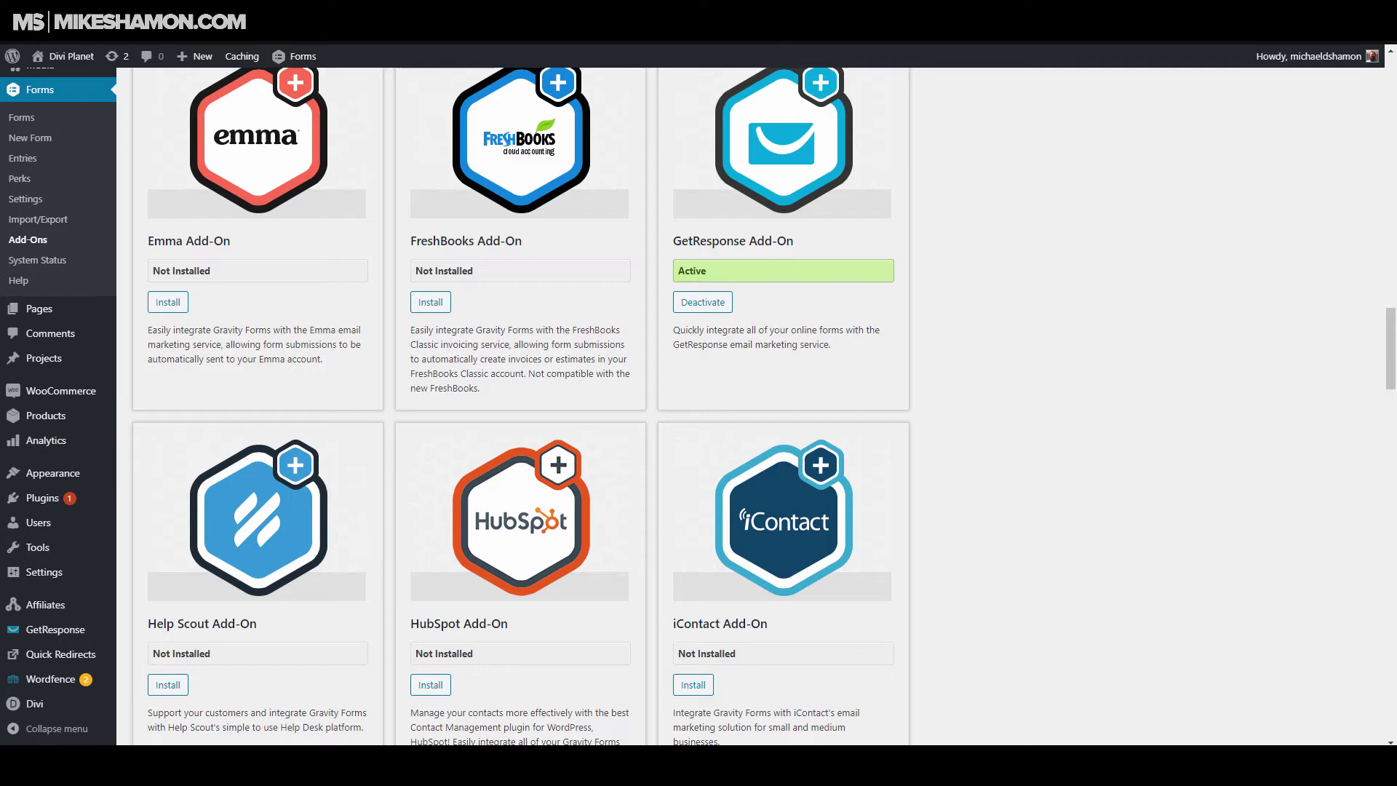
scroll(938, 303, down, 8)
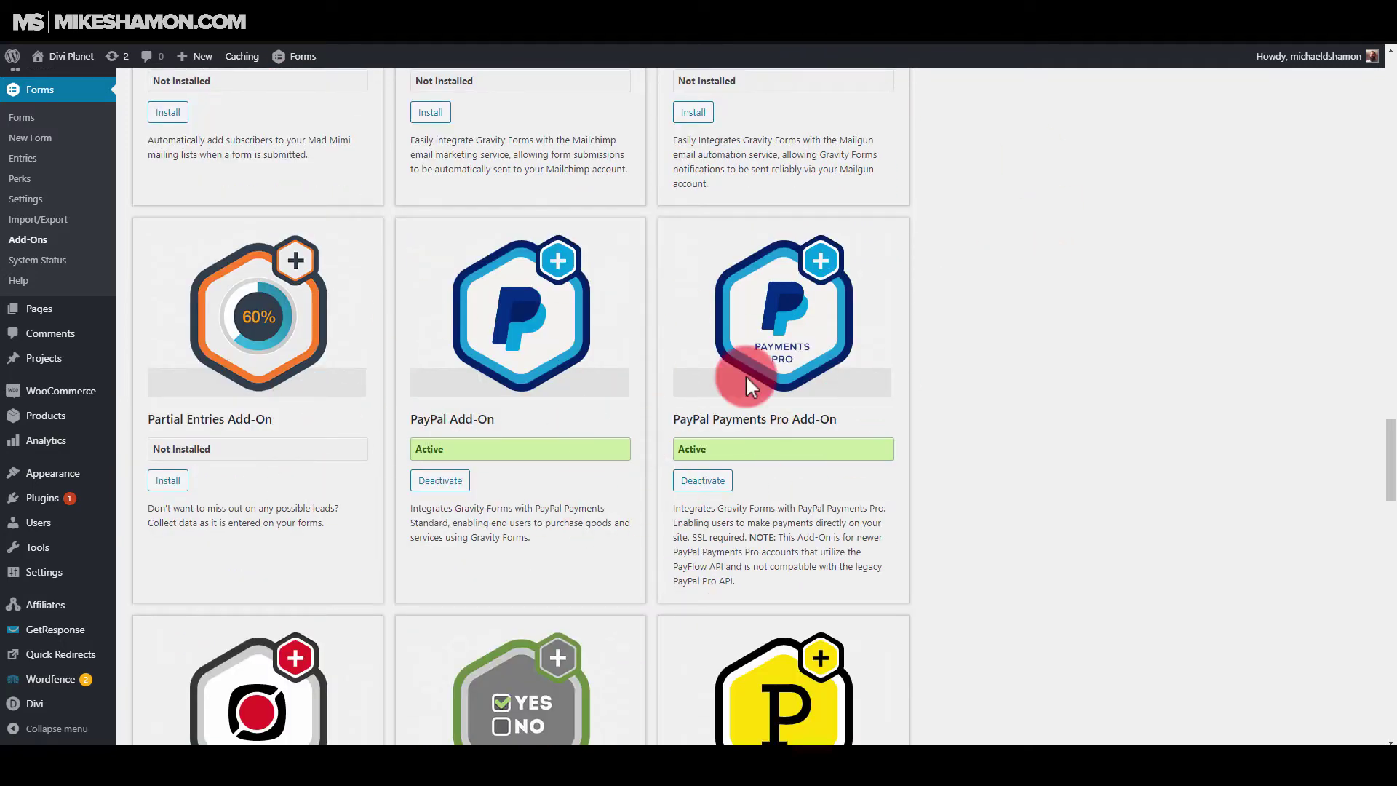
scroll(819, 441, down, 5)
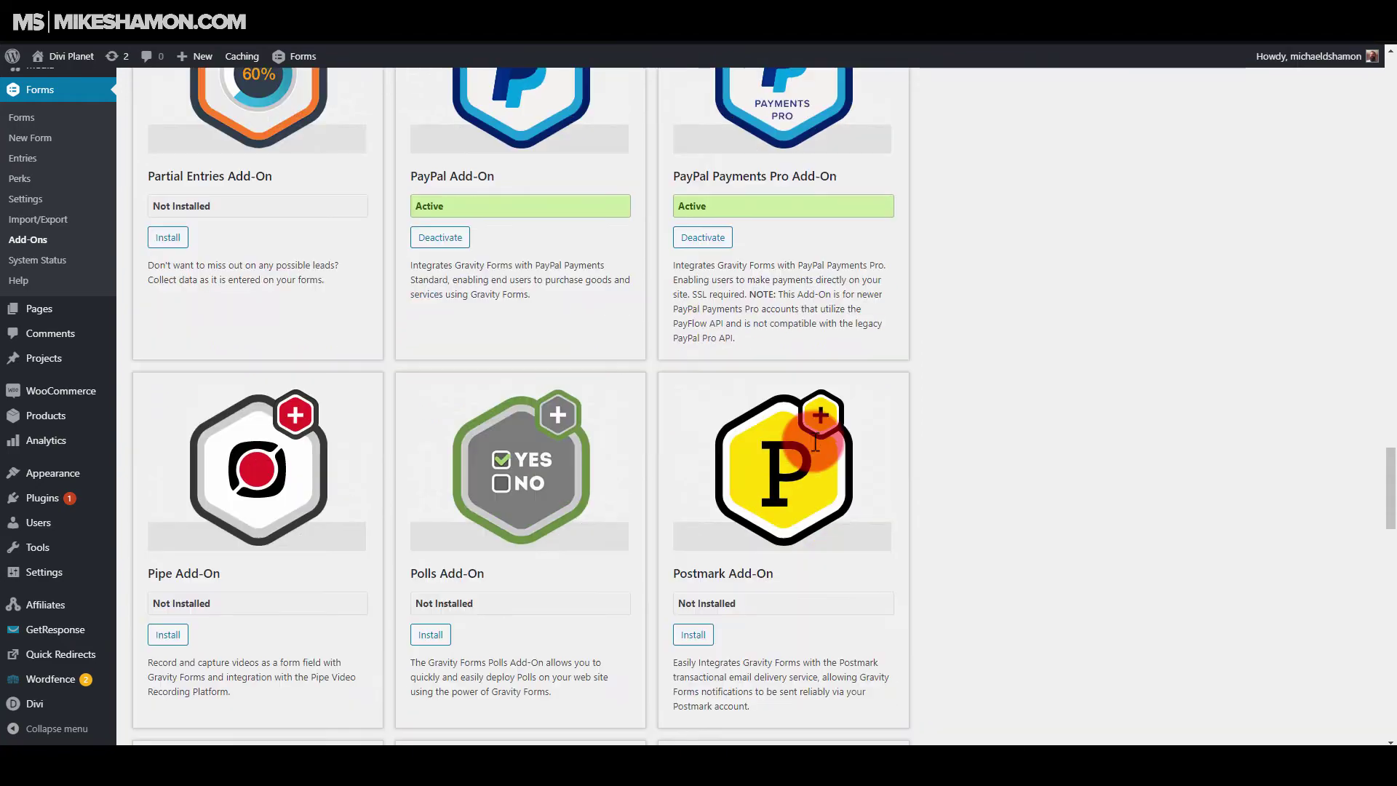
scroll(810, 441, down, 5)
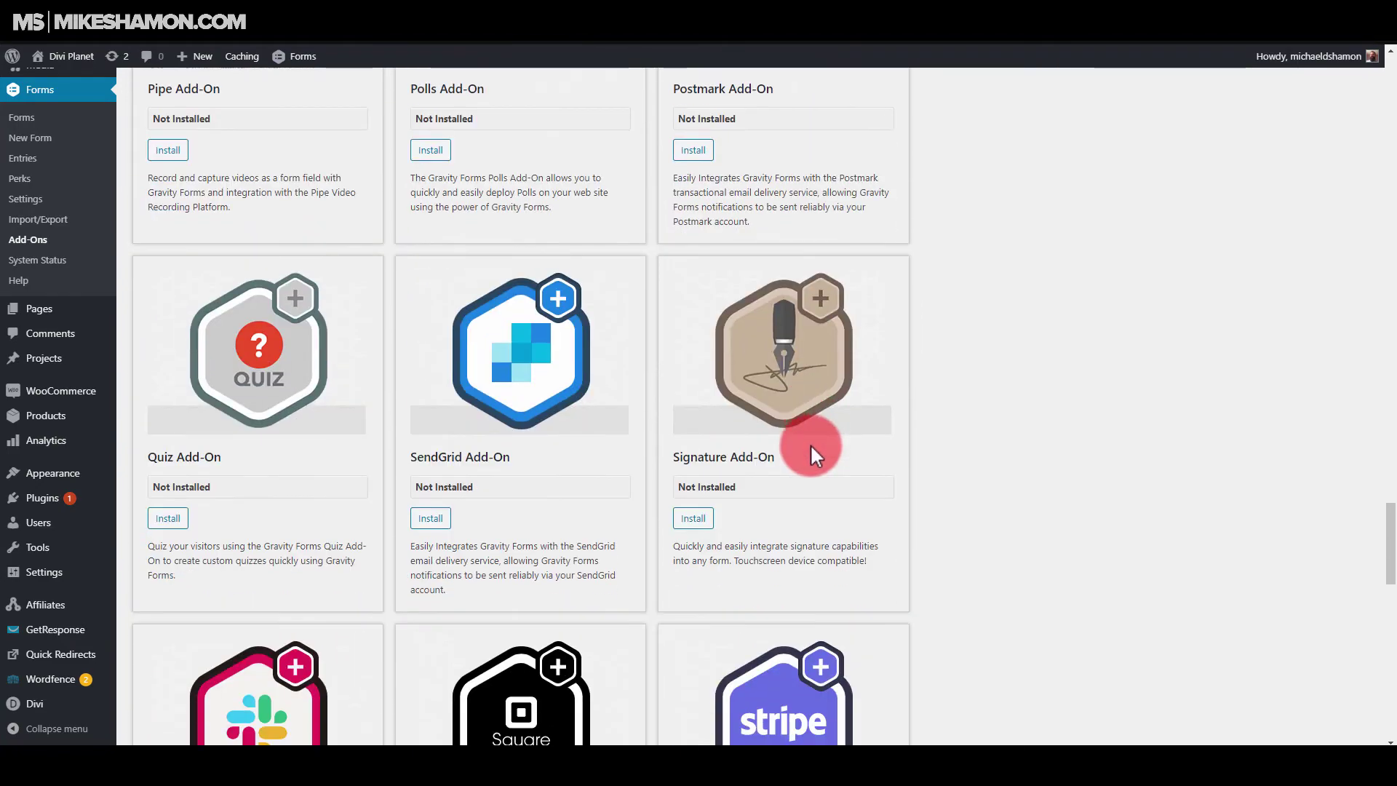
scroll(810, 455, down, 2)
scroll(733, 504, down, 14)
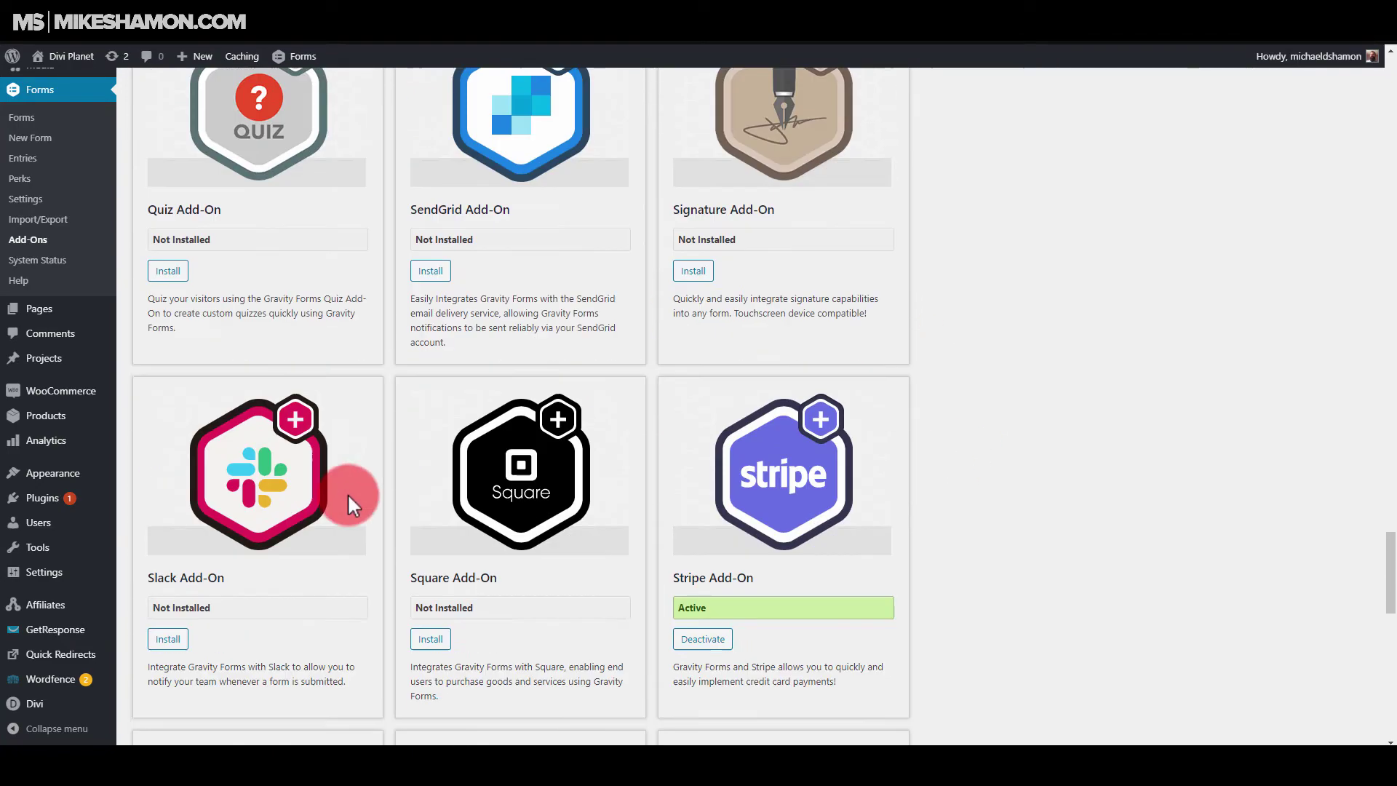
scroll(645, 495, up, 3)
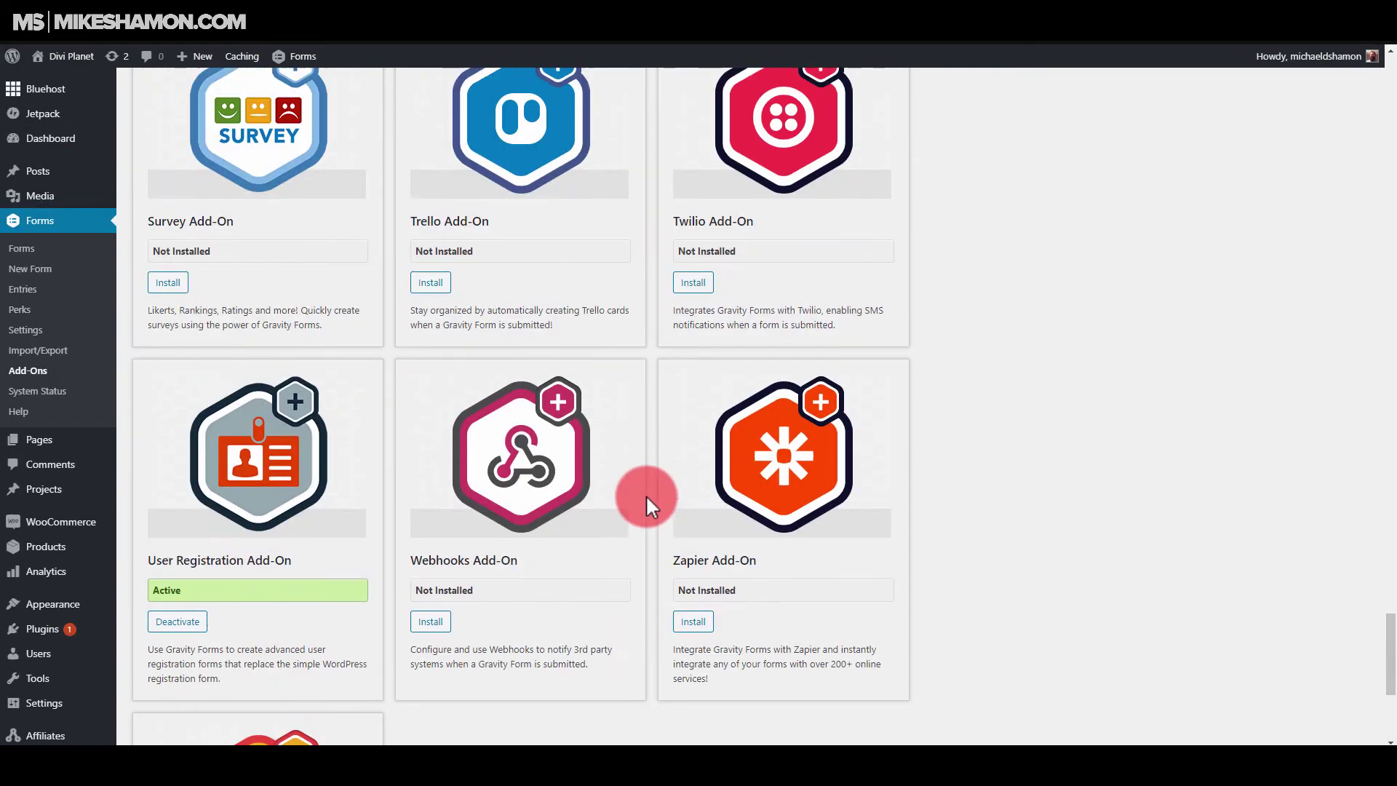
scroll(645, 493, up, 3)
scroll(643, 491, up, 20)
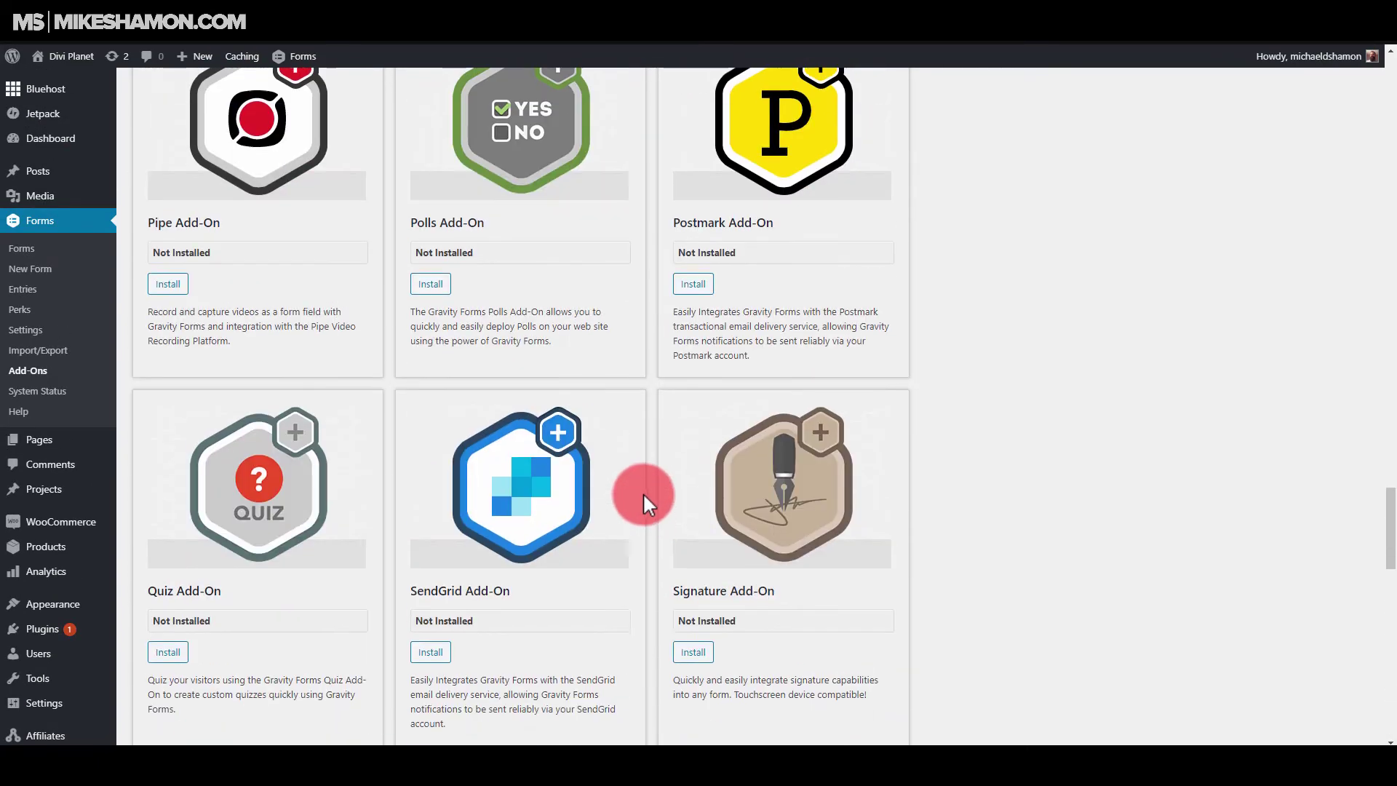
scroll(648, 470, up, 10)
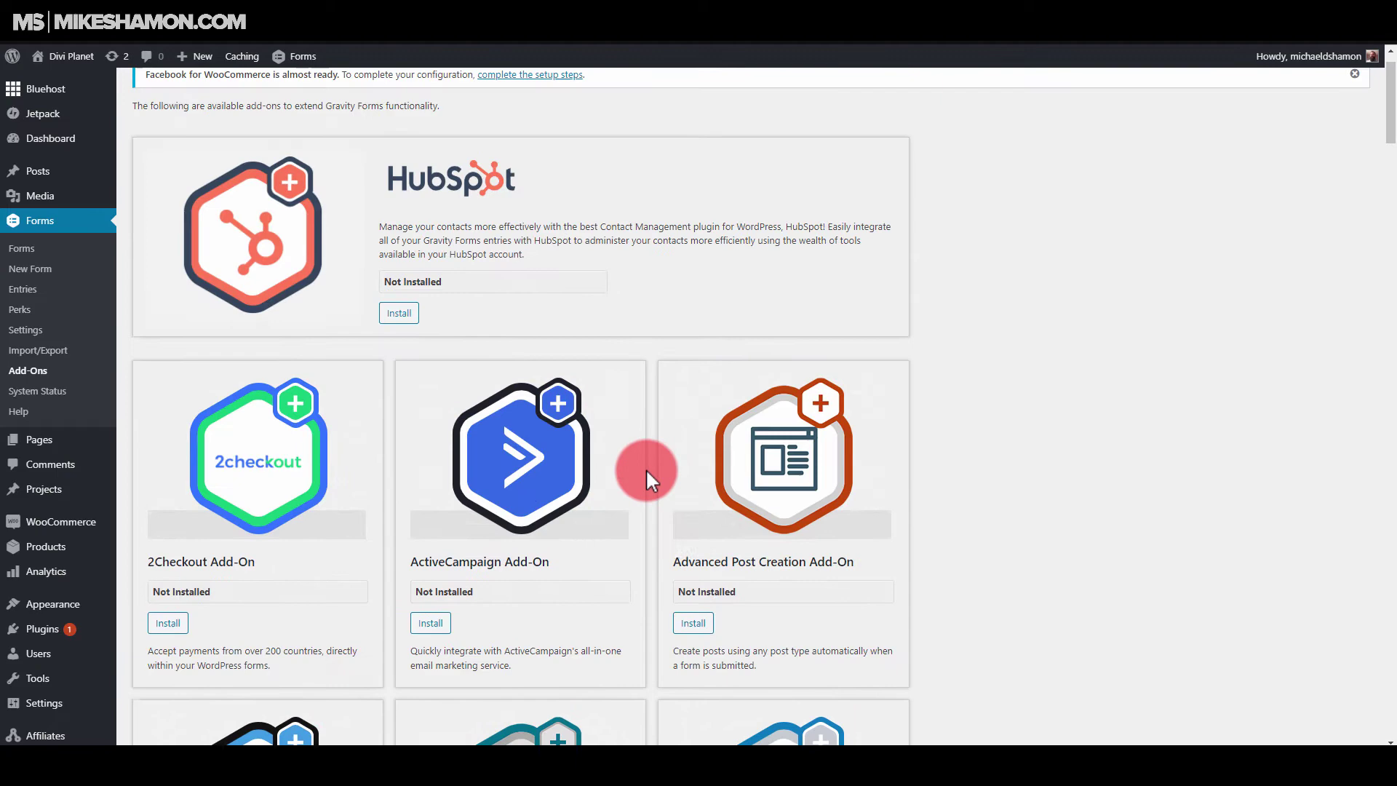
scroll(525, 576, down, 5)
scroll(683, 102, up, 5)
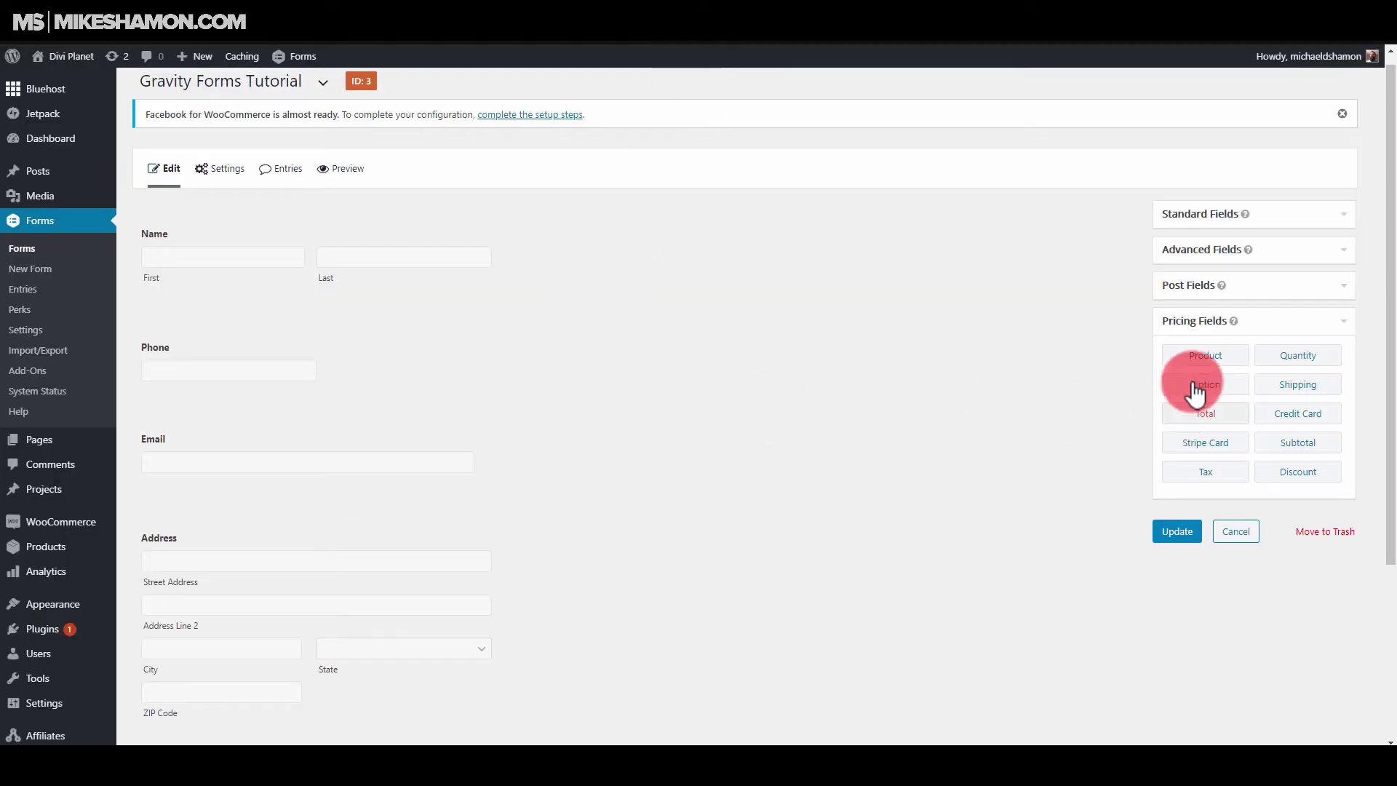
Place a Stripe Card field, labelled Credit Card, below the Total field
scroll(1035, 415, down, 2)
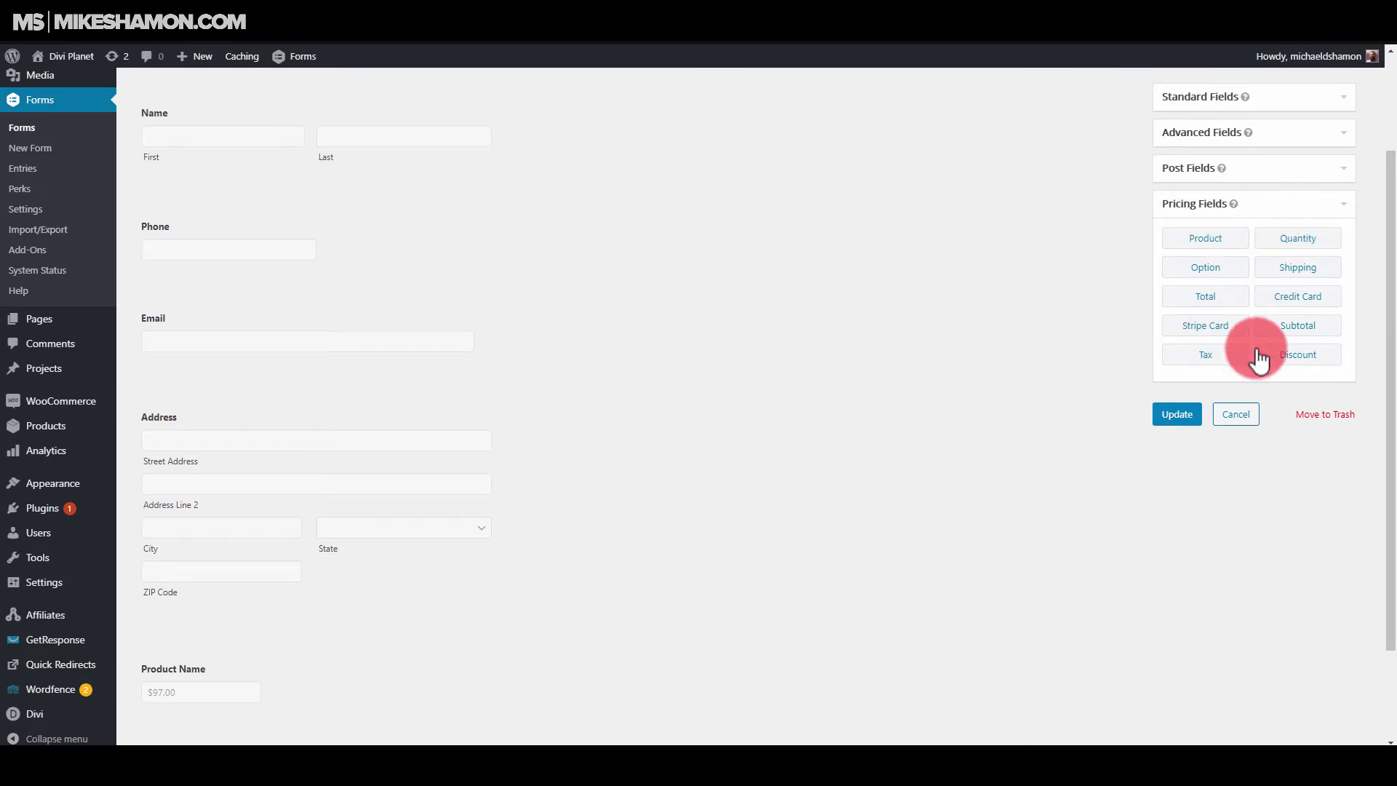
drag(1219, 339, 198, 668)
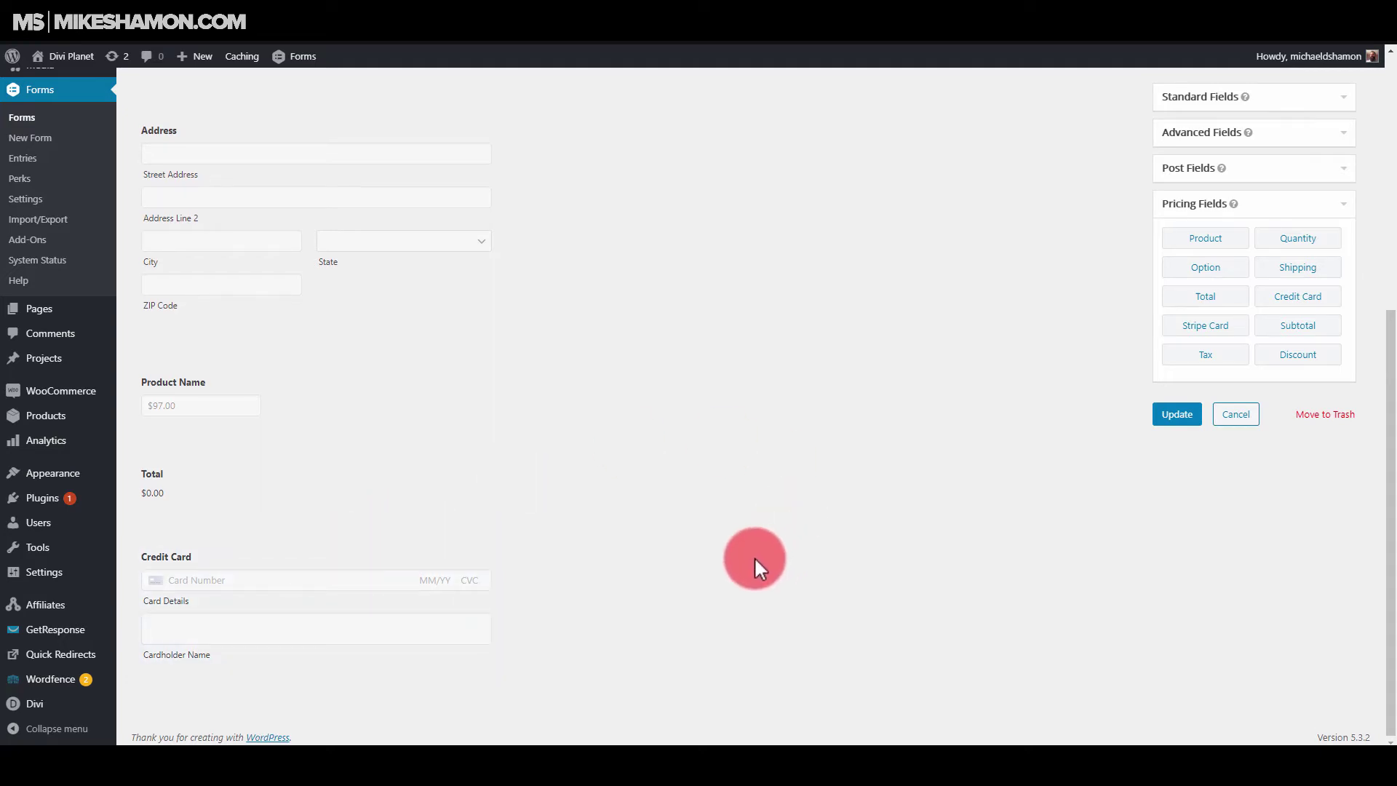
scroll(752, 559, up, 3)
scroll(752, 558, down, 3)
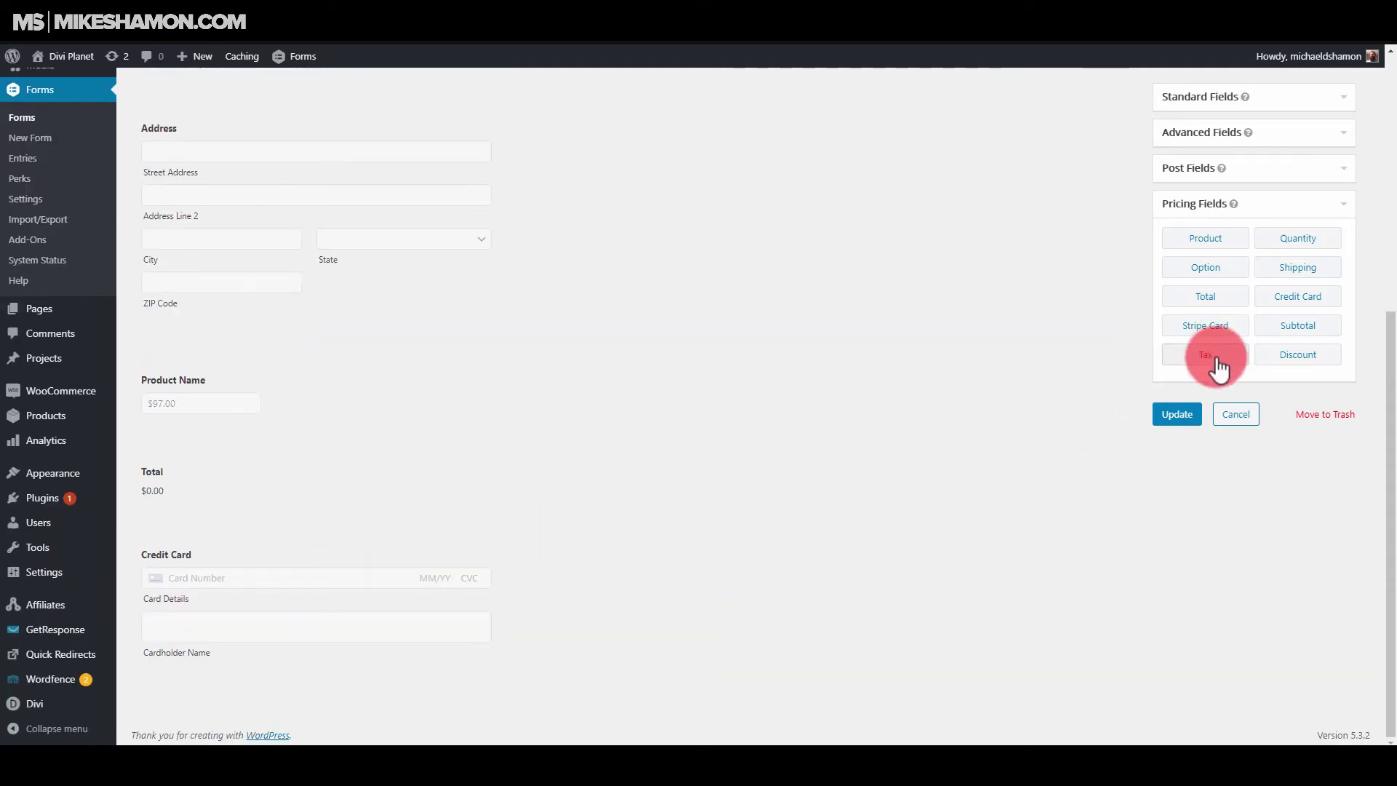
drag(1210, 363, 1241, 355)
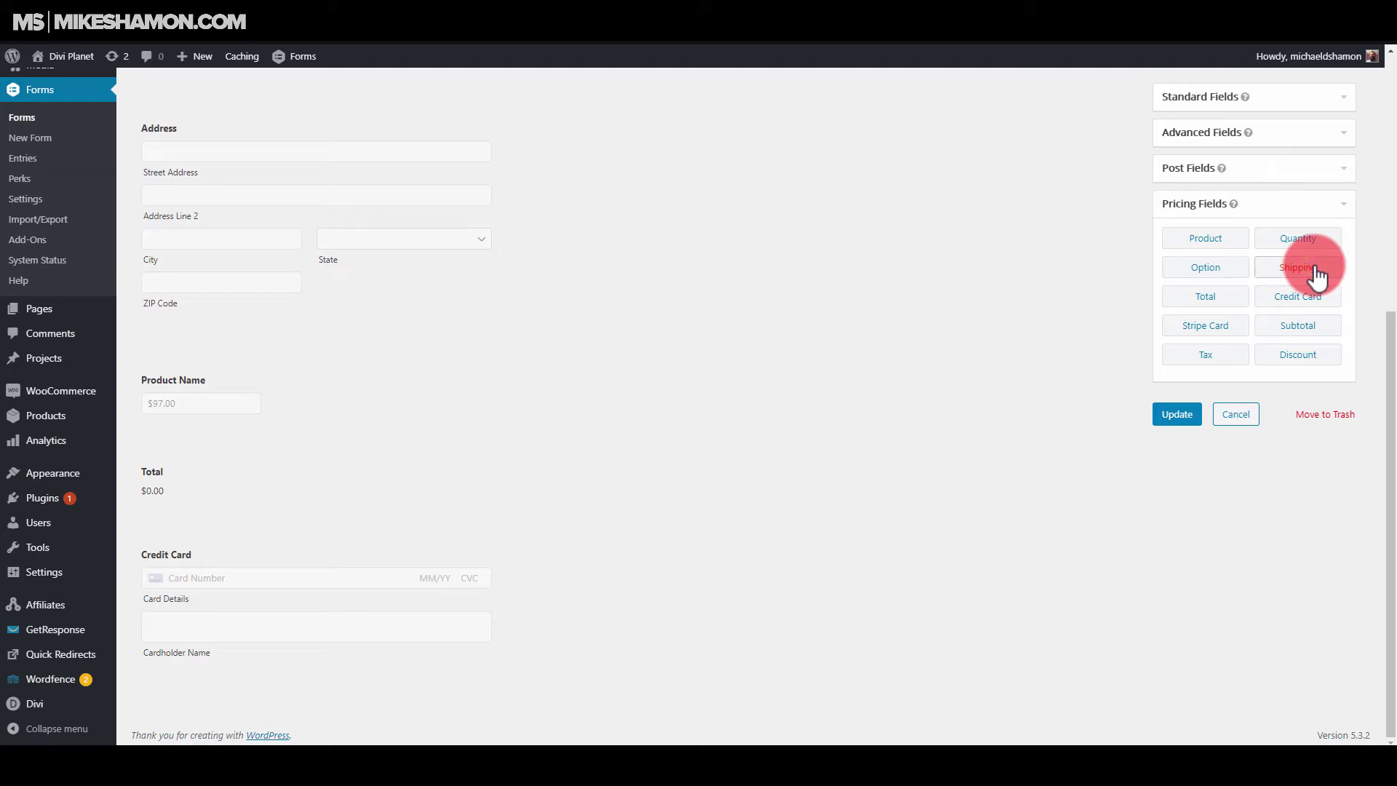
drag(1317, 276, 240, 386)
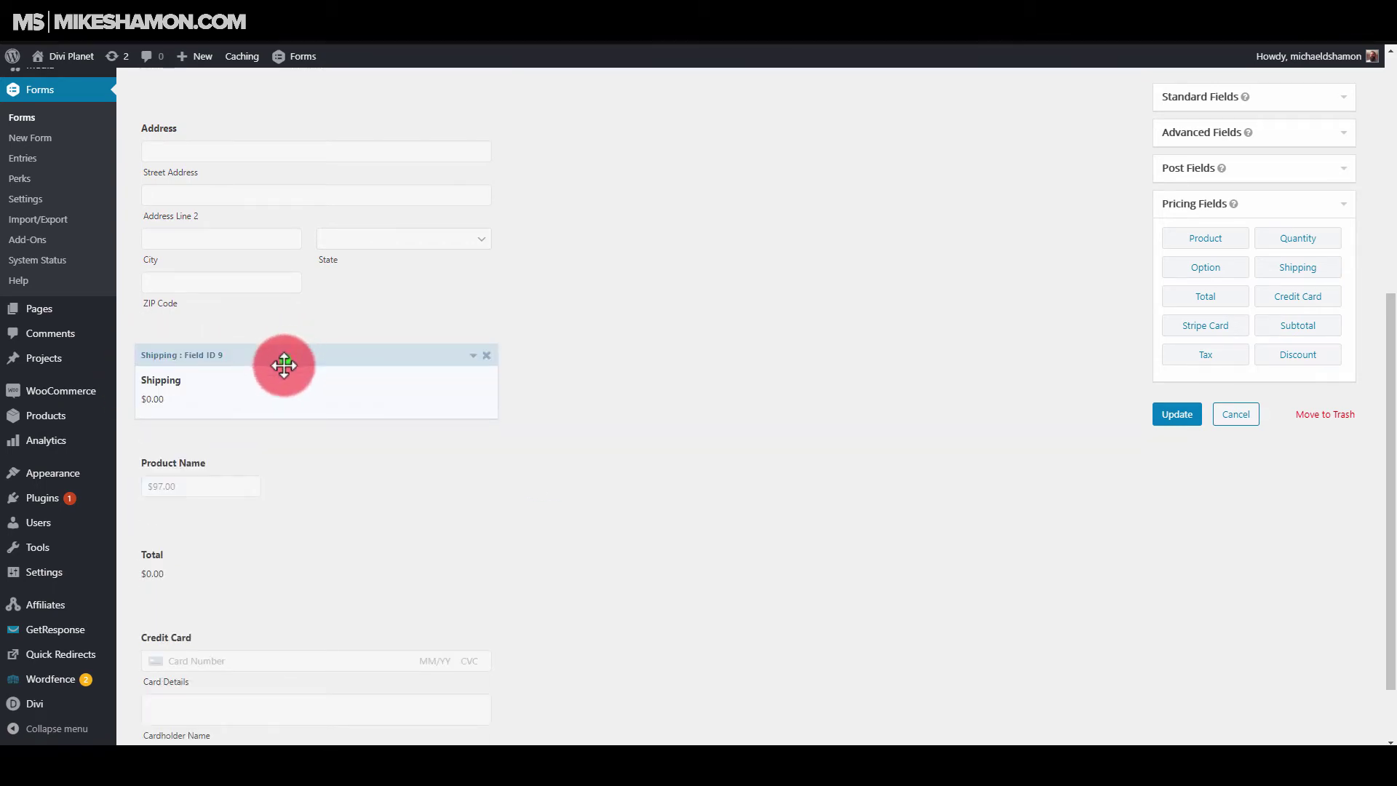
drag(281, 365, 187, 492)
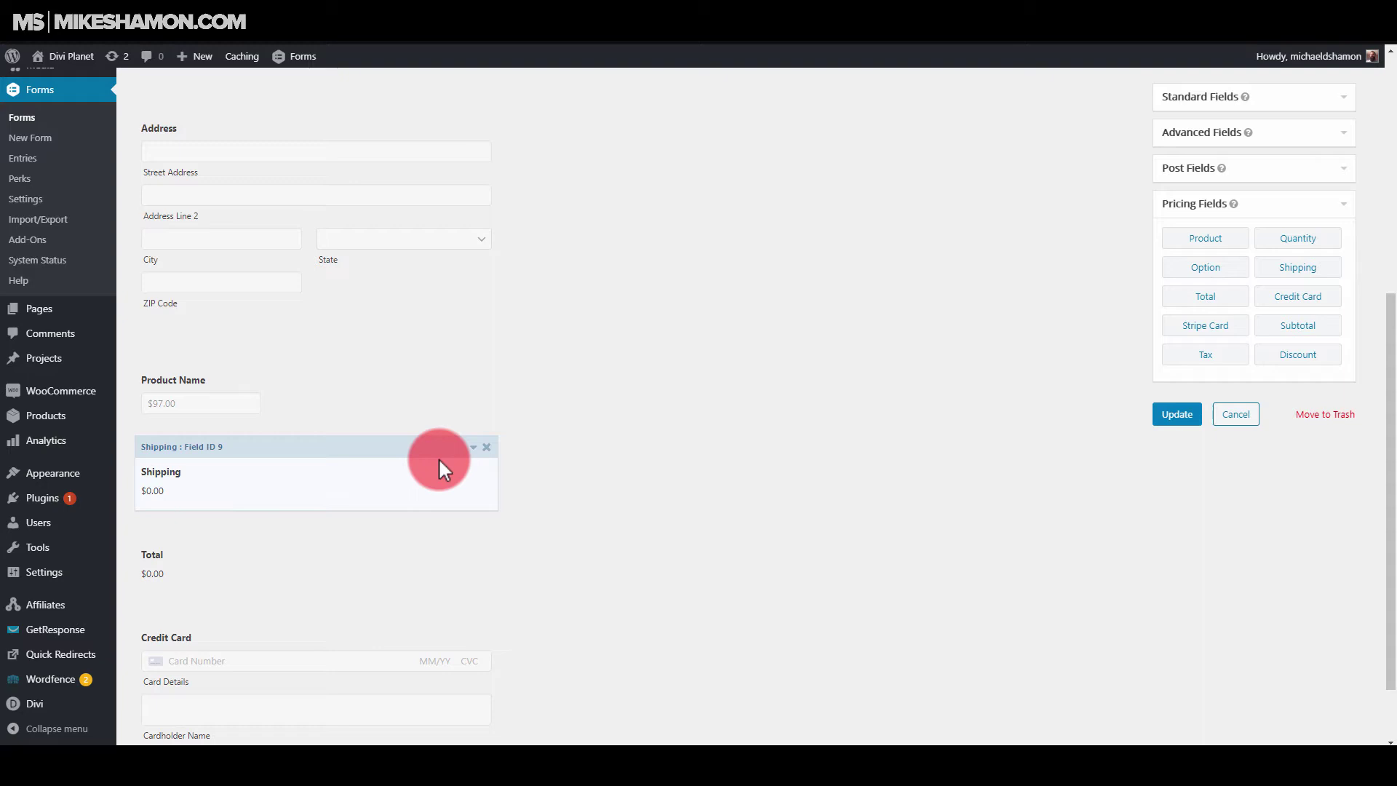
drag(438, 457, 215, 486)
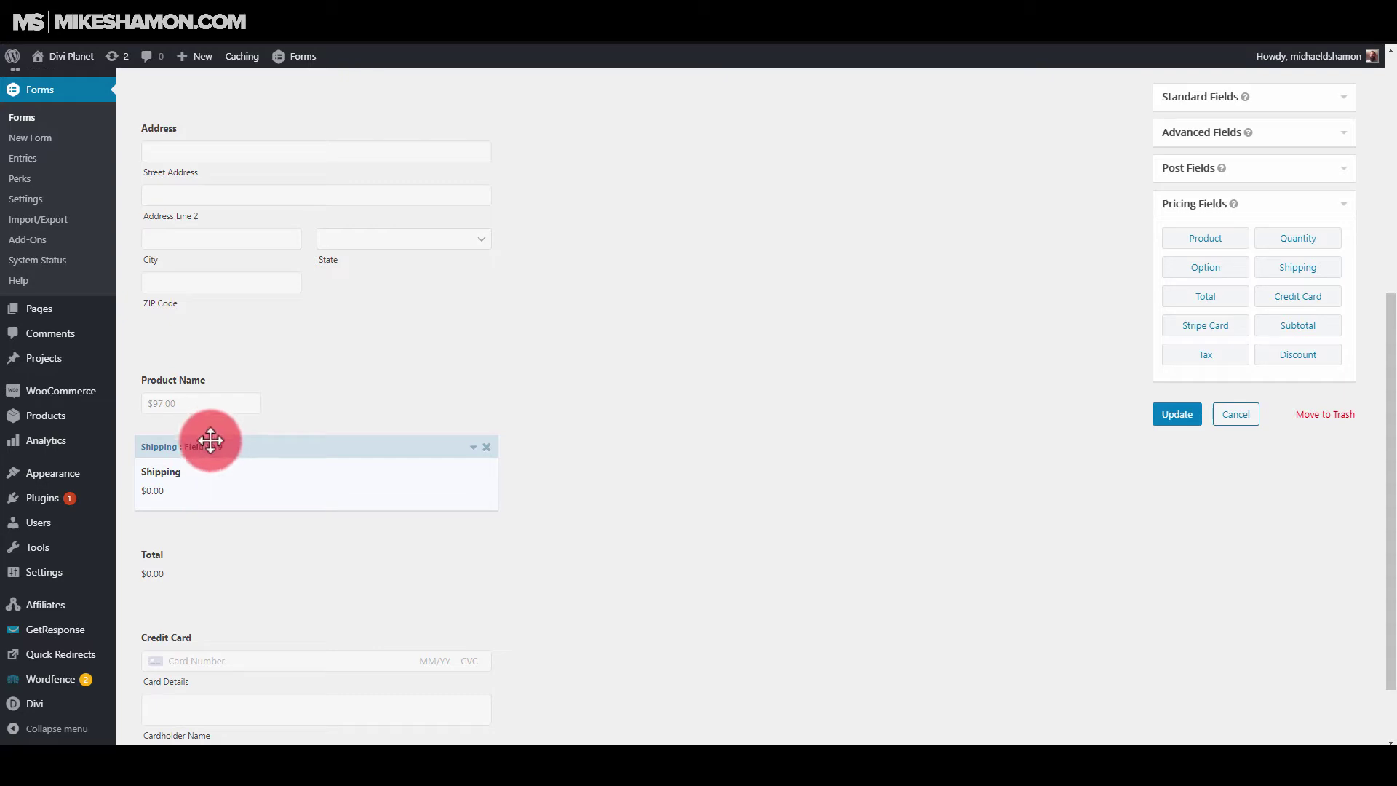
click(486, 446)
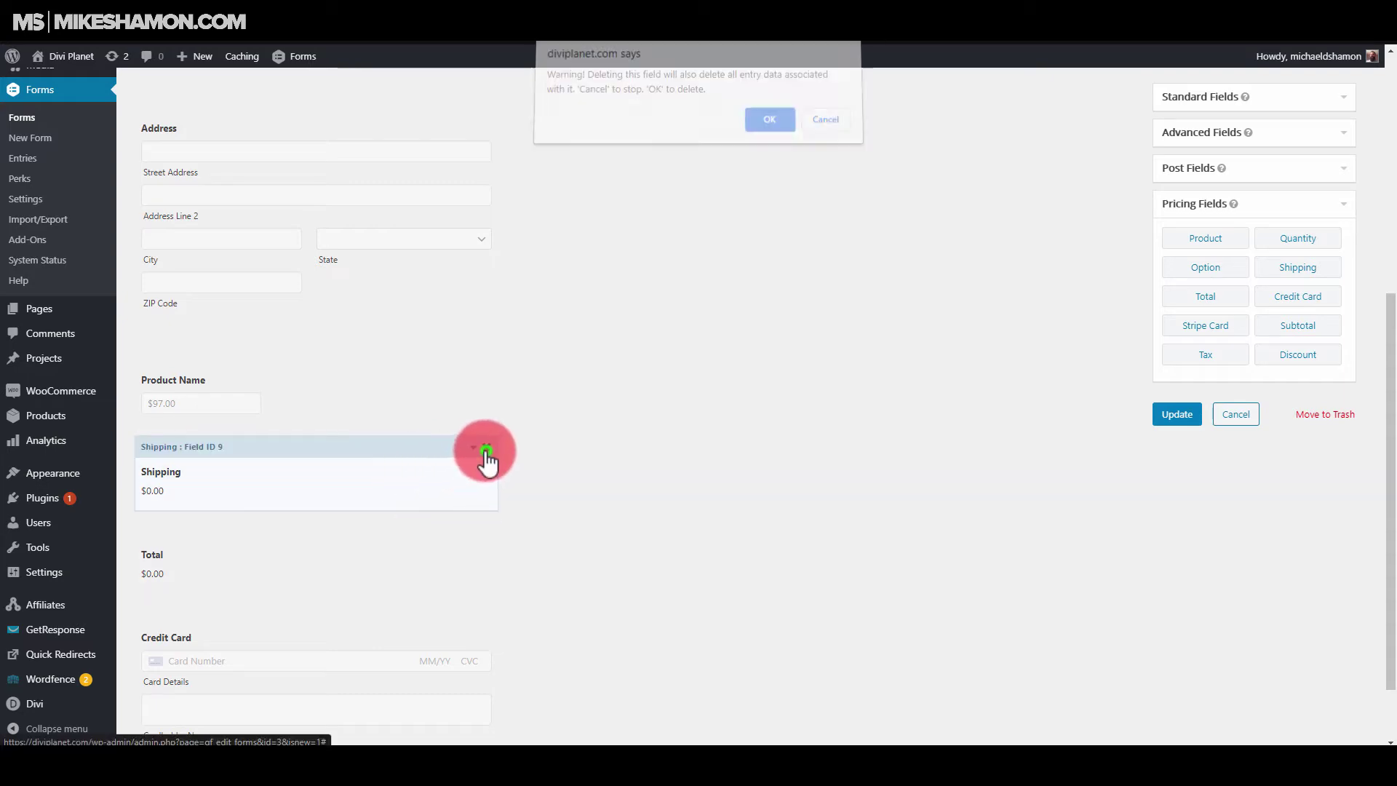
click(754, 125)
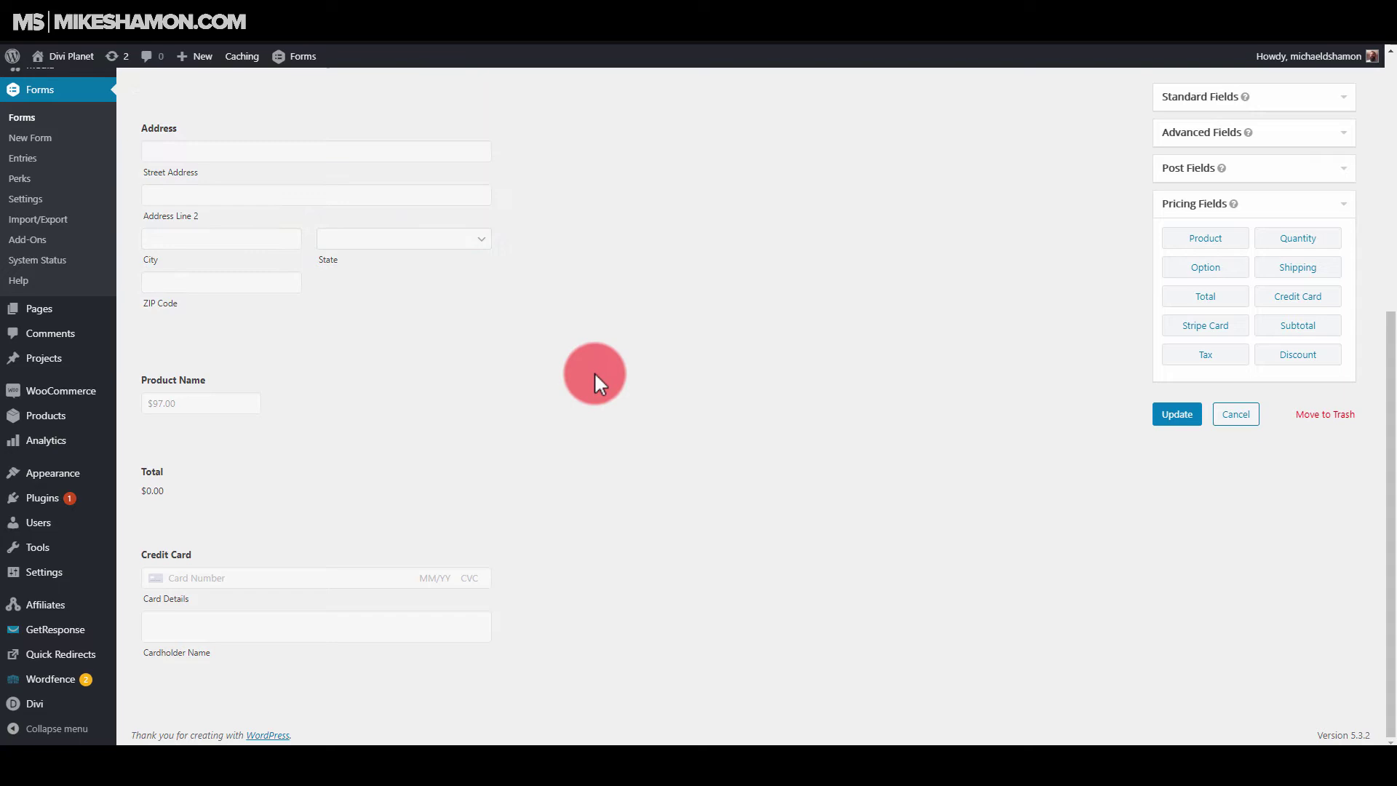
scroll(259, 333, up, 5)
scroll(342, 342, up, 1)
mouse_move(229, 180)
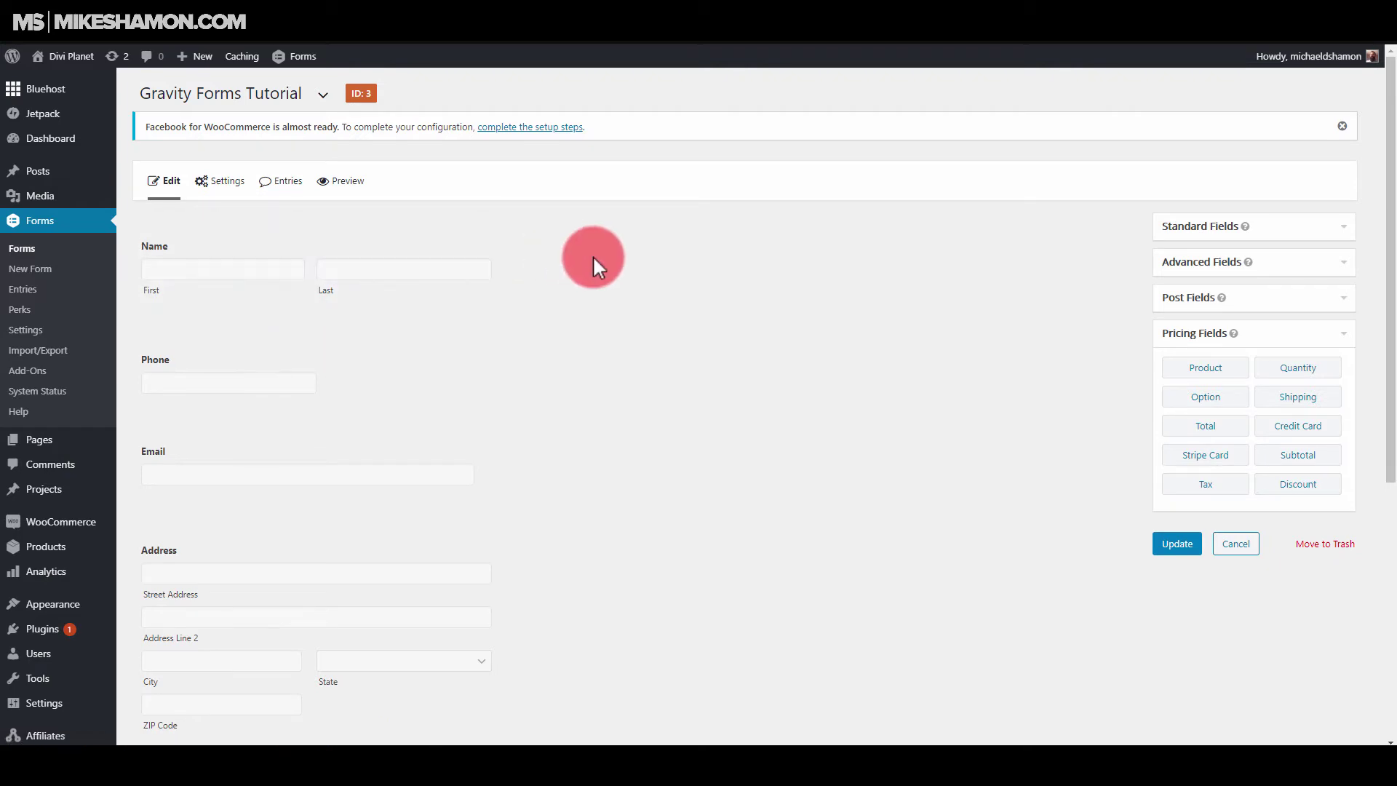
scroll(566, 290, down, 3)
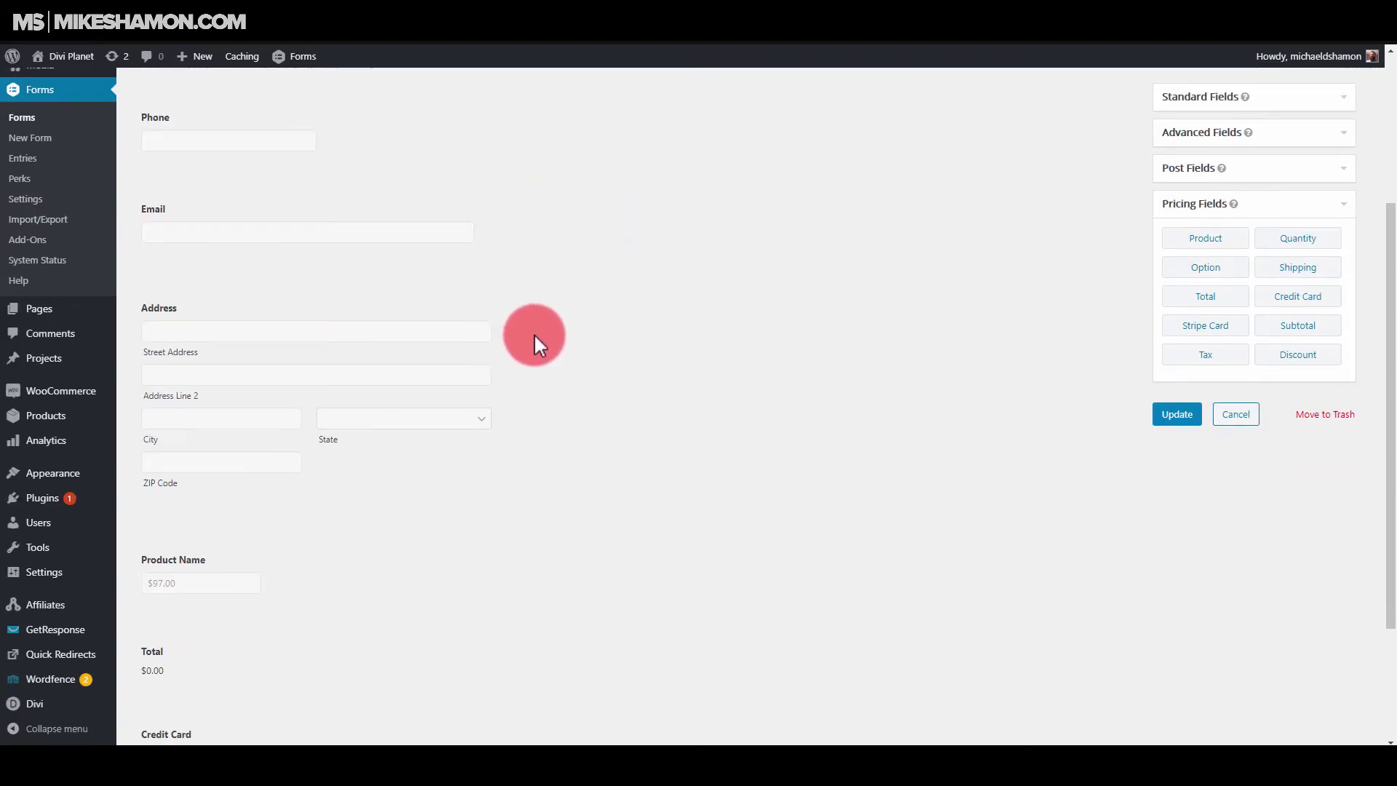
scroll(590, 355, down, 3)
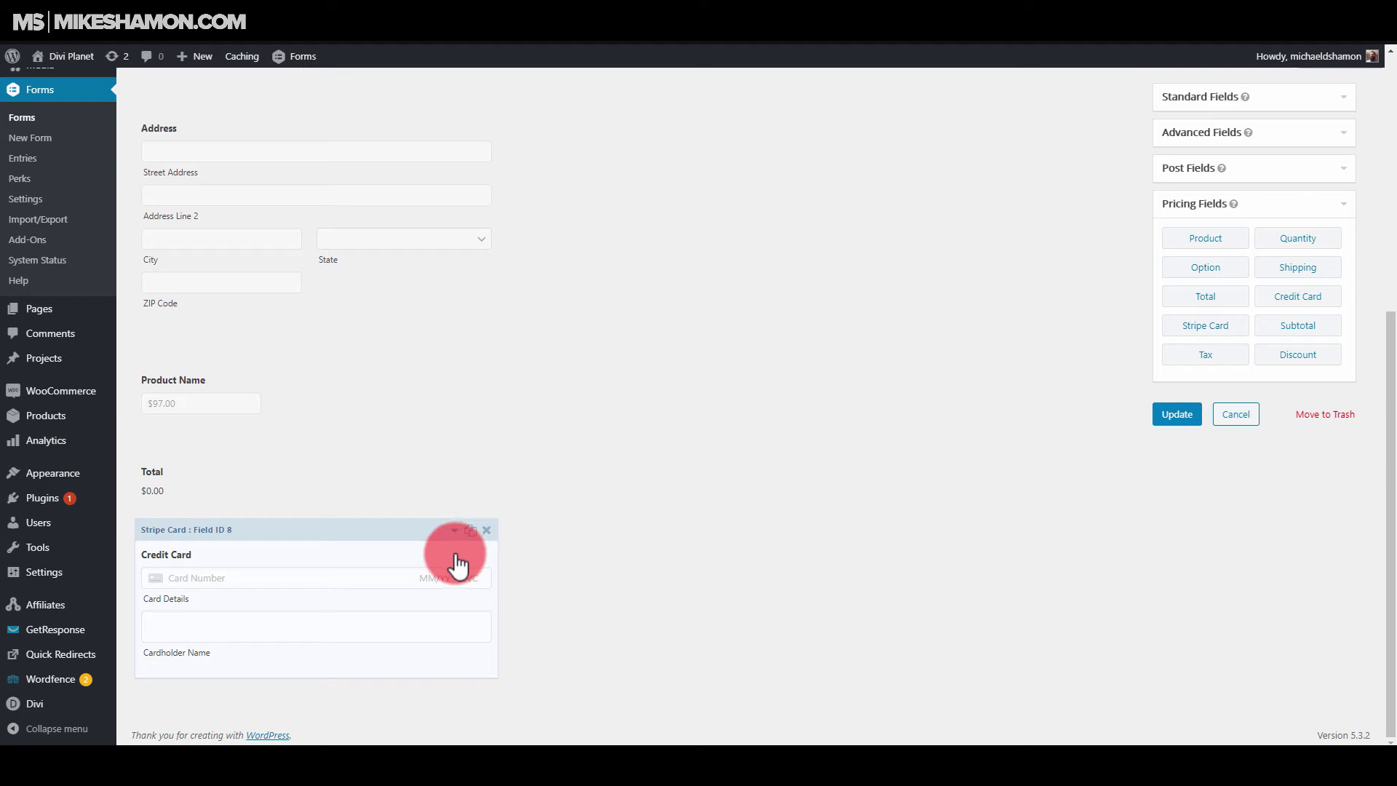
drag(457, 565, 474, 593)
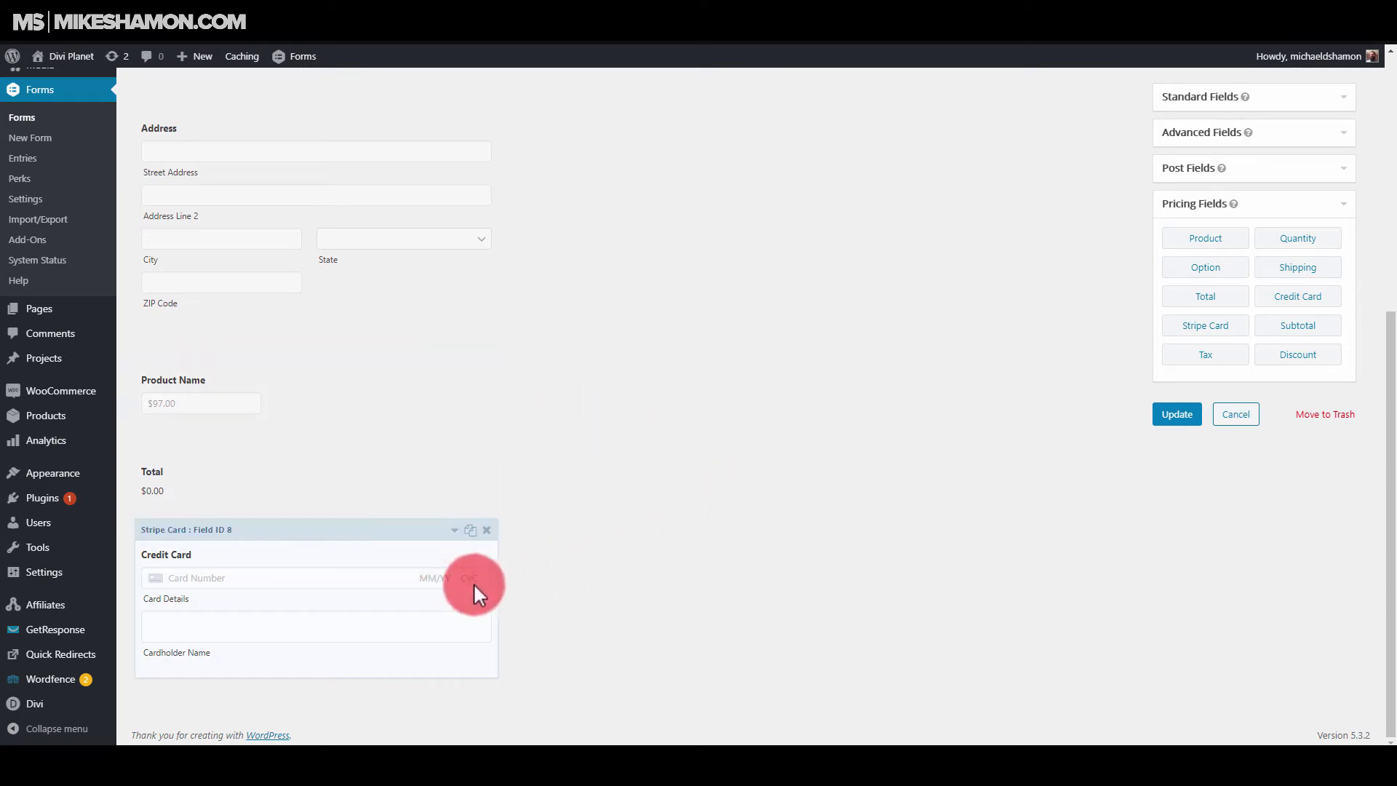
scroll(461, 598, up, 7)
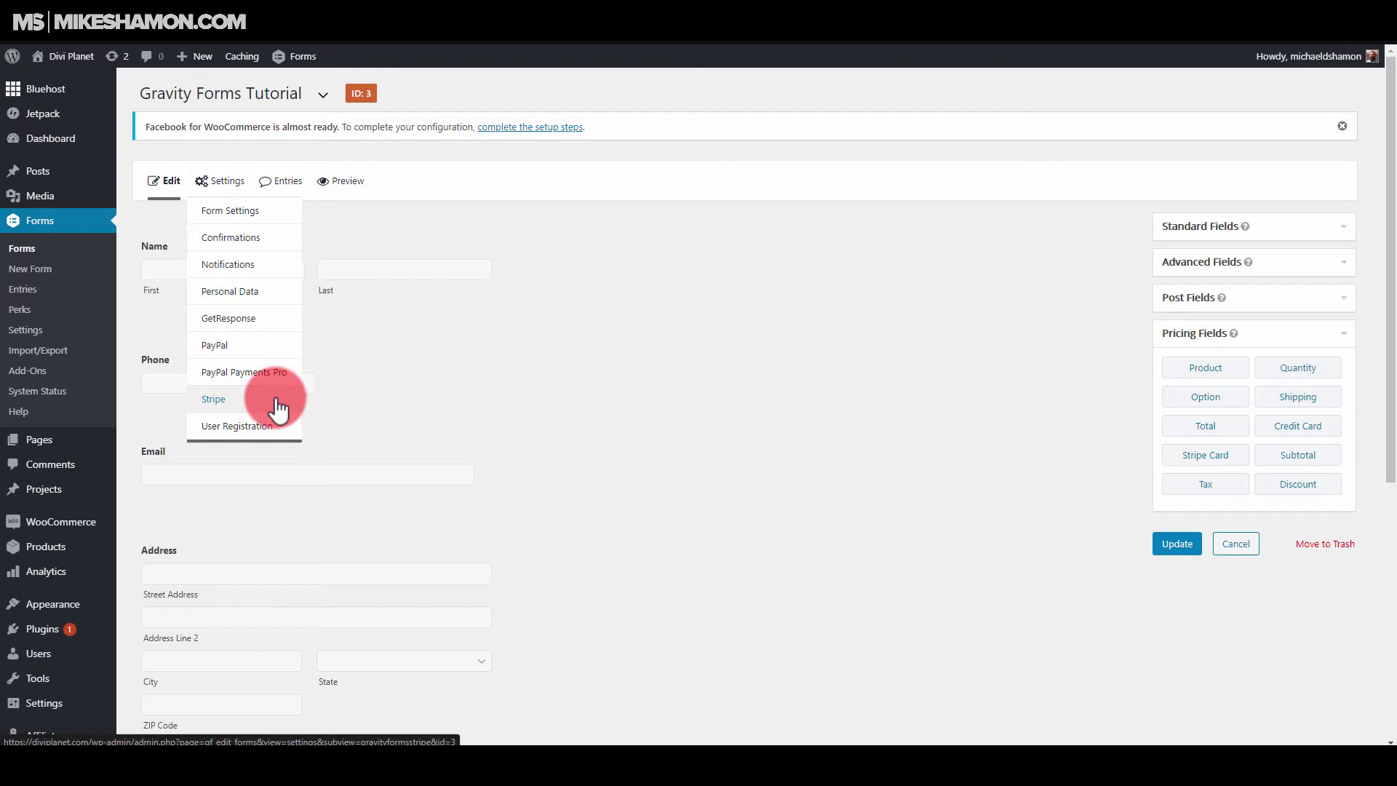
scroll(571, 386, down, 5)
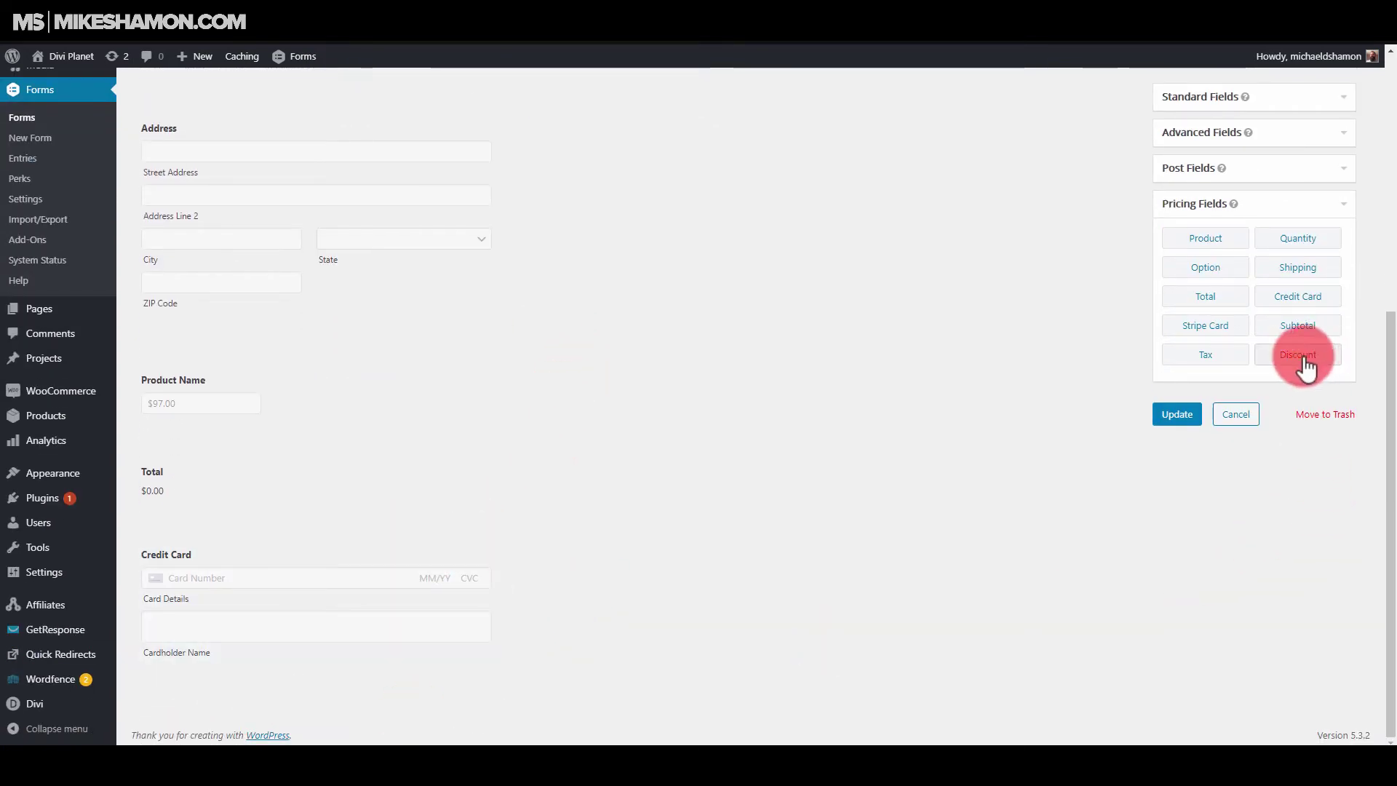
drag(1315, 368, 306, 561)
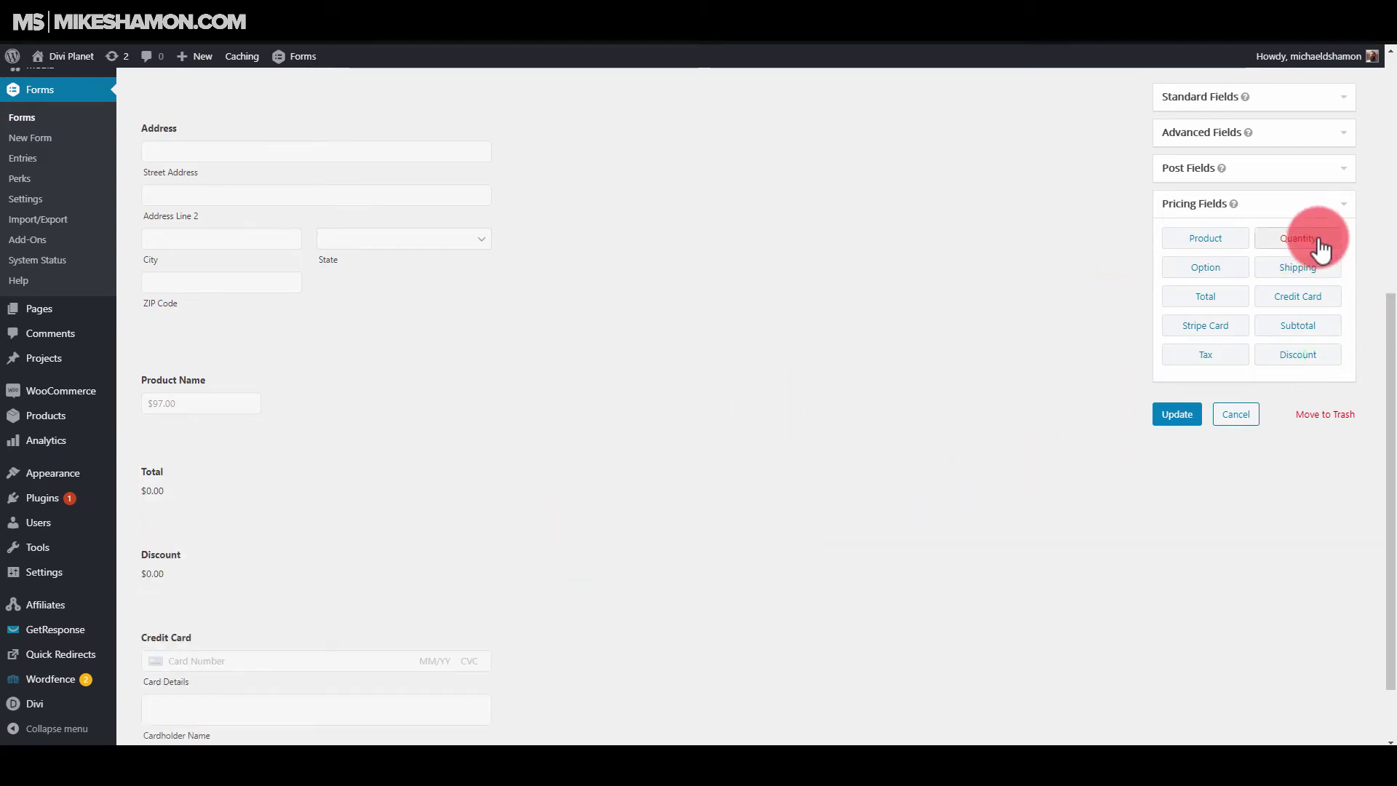
mouse_move(1320, 251)
mouse_down()
mouse_move(1155, 272)
mouse_move(1325, 240)
mouse_move(1329, 255)
mouse_up()
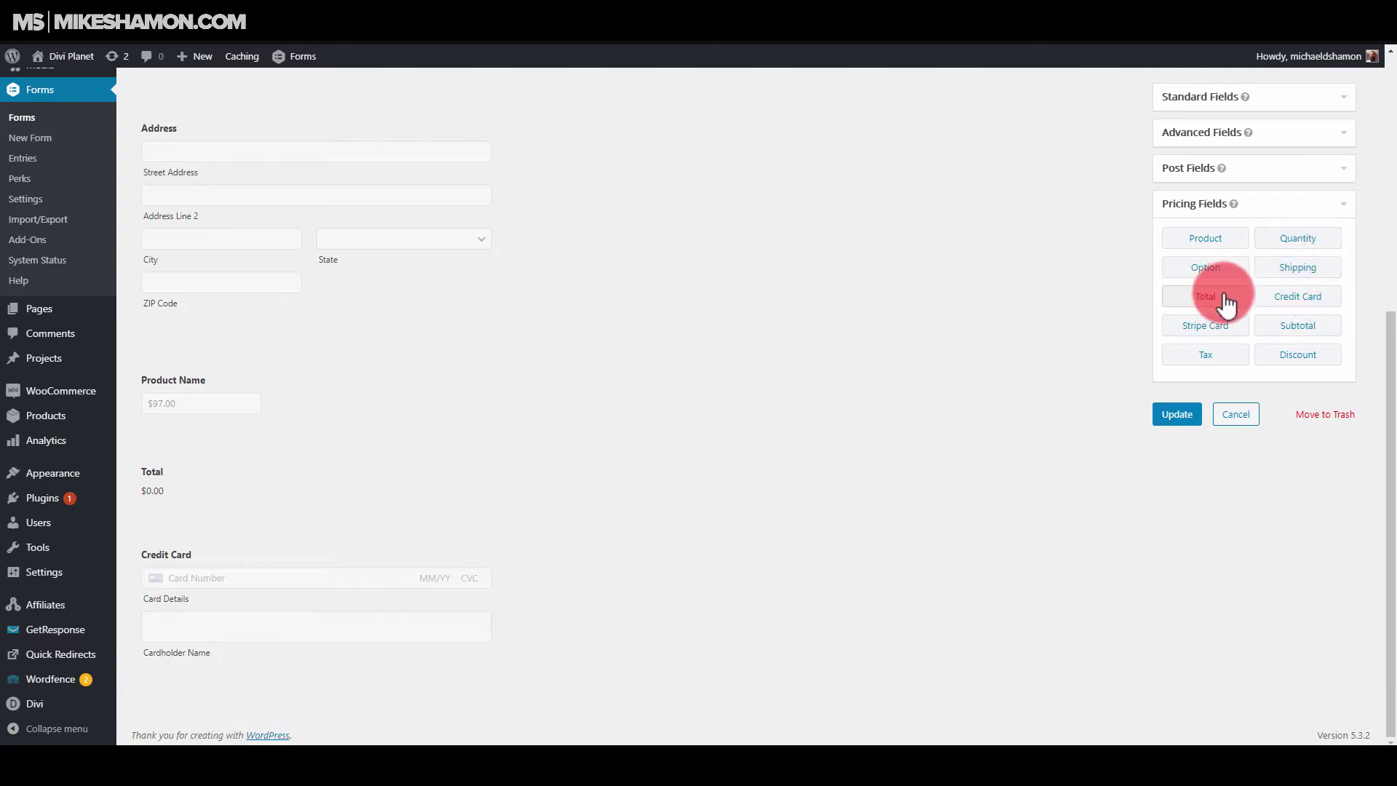
click(224, 470)
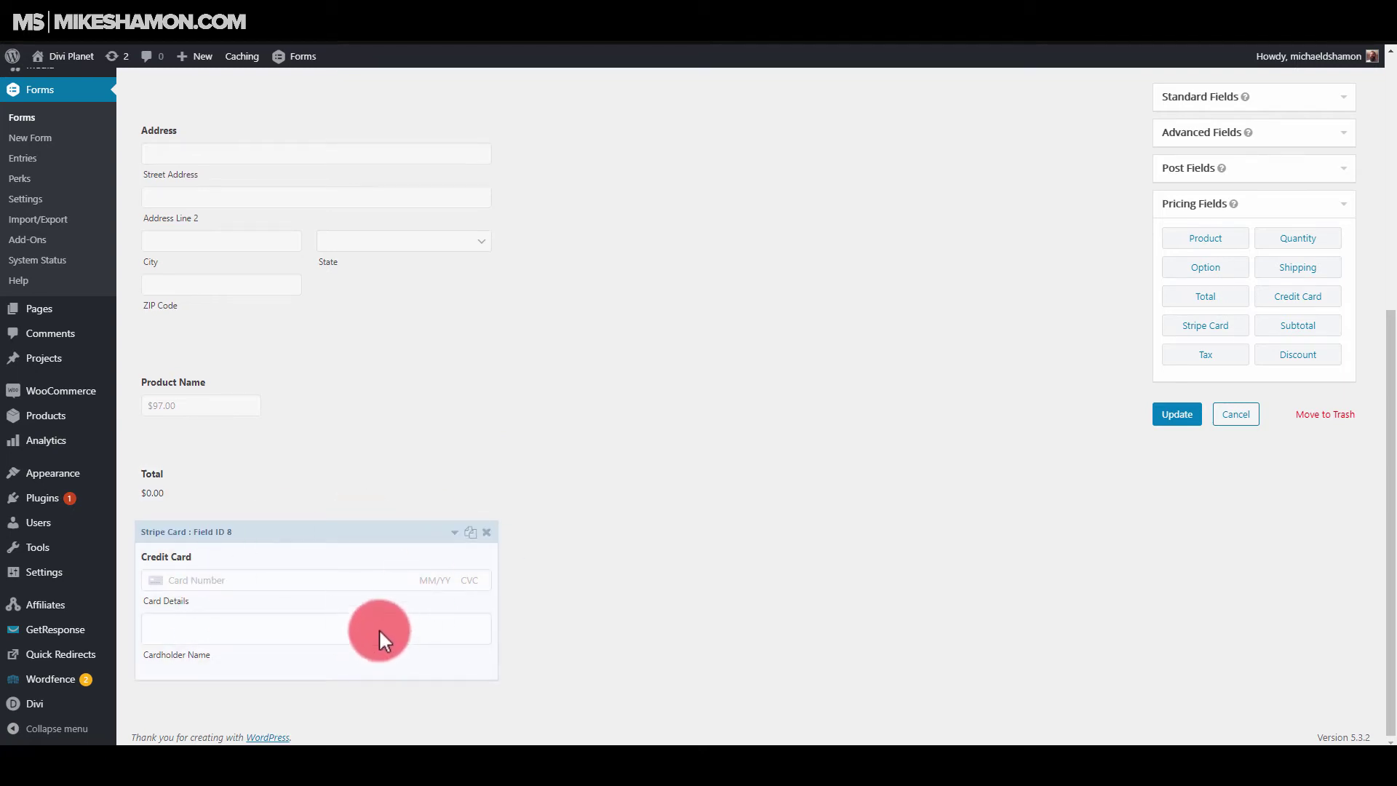
scroll(378, 627, up, 6)
scroll(377, 630, down, 2)
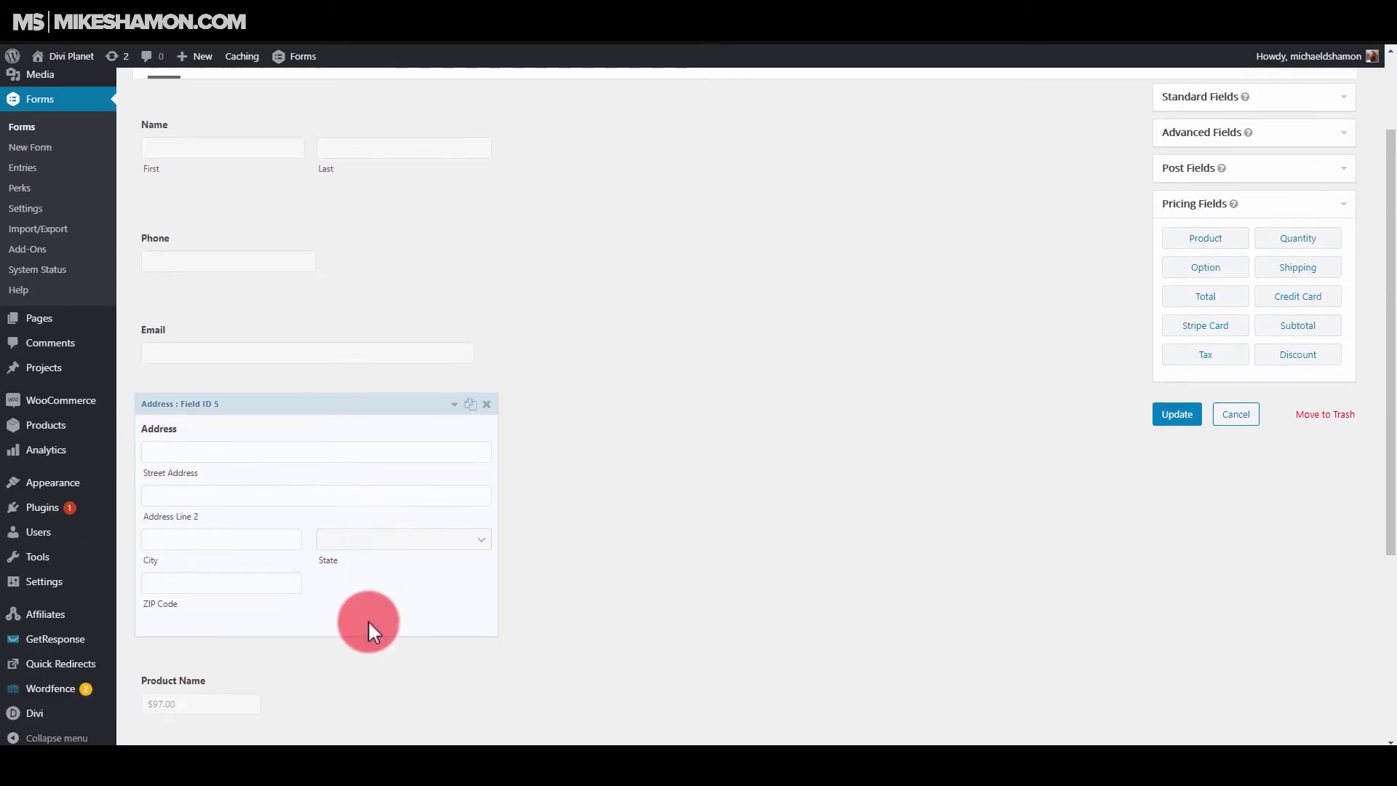
Inspect the Address field's General, Appearance and Advanced settings tabs
click(459, 410)
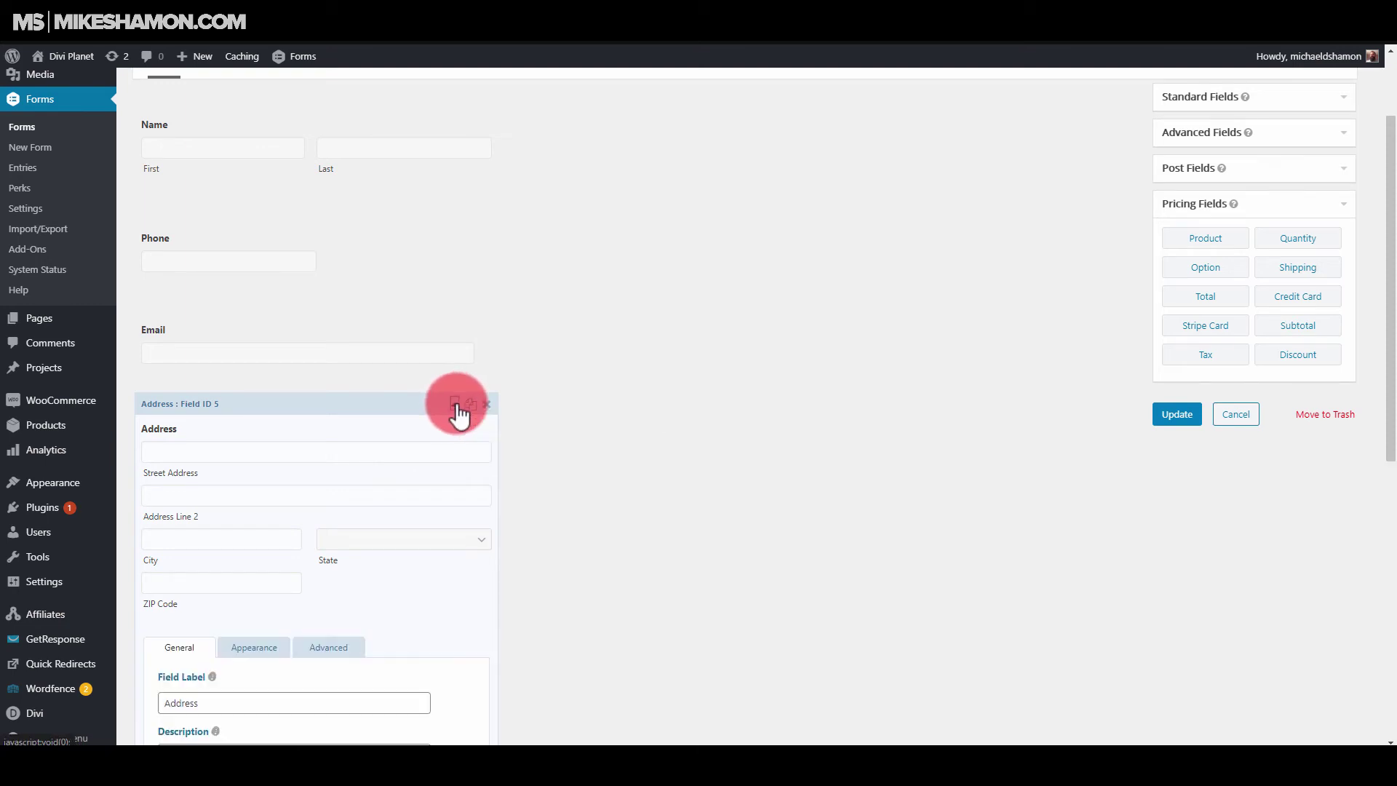
scroll(455, 403, down, 7)
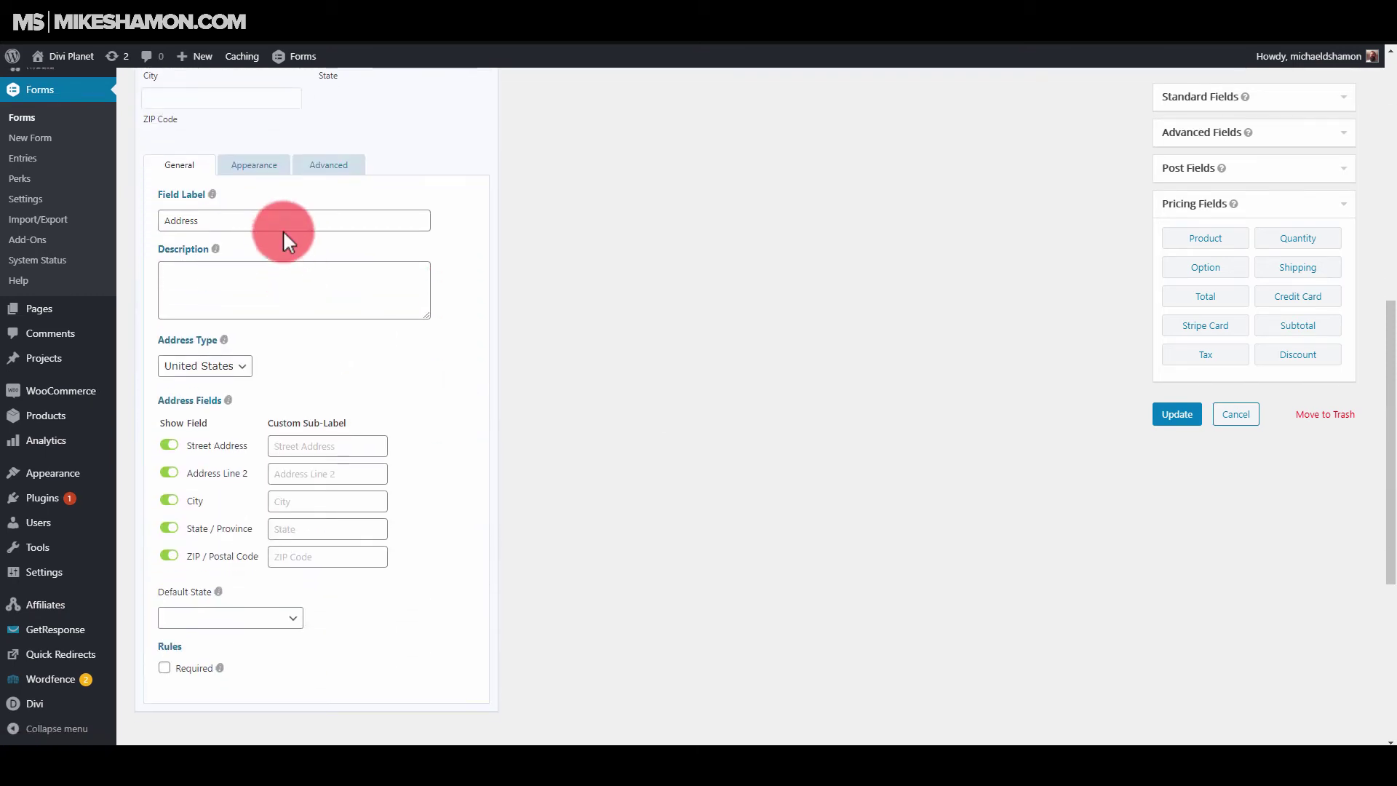
click(248, 169)
click(328, 166)
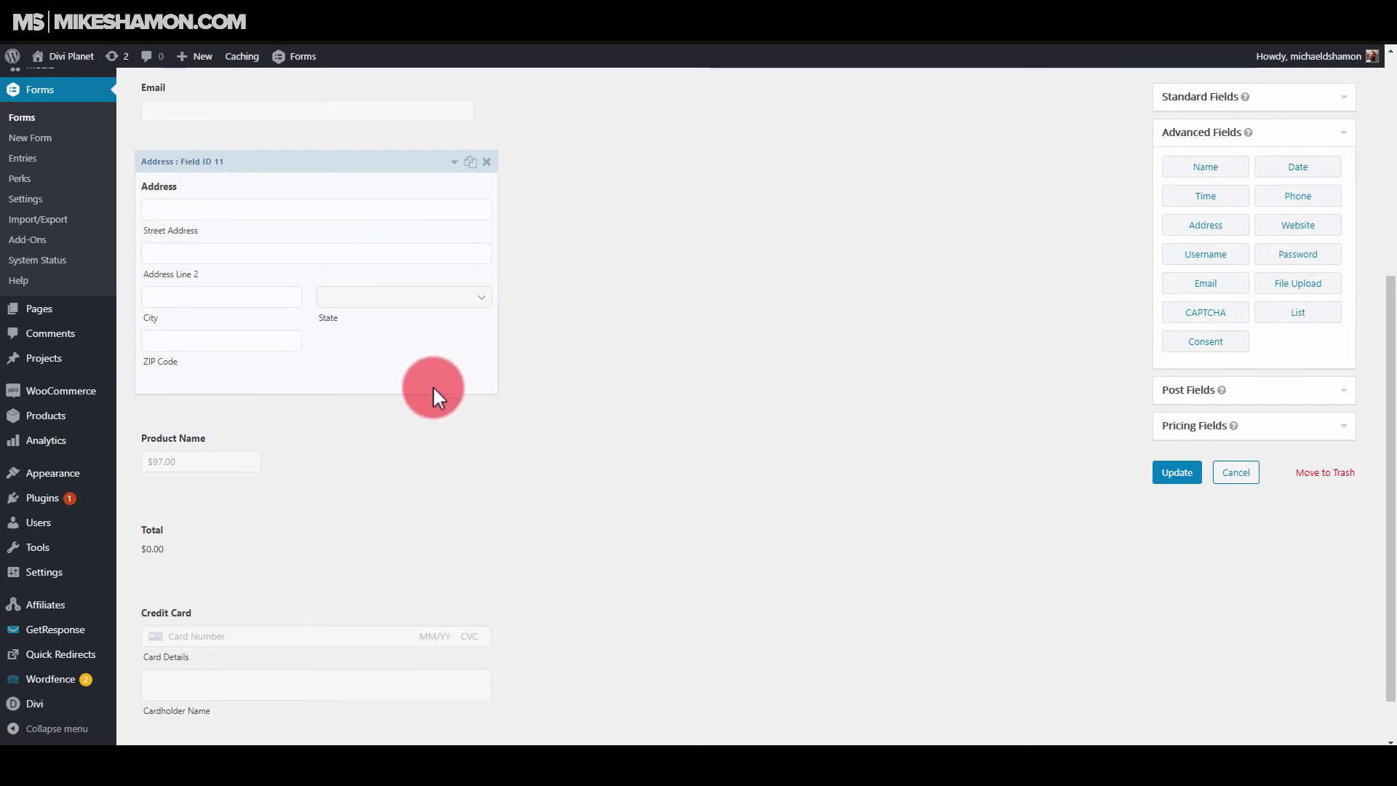
scroll(595, 463, up, 2)
scroll(588, 463, down, 2)
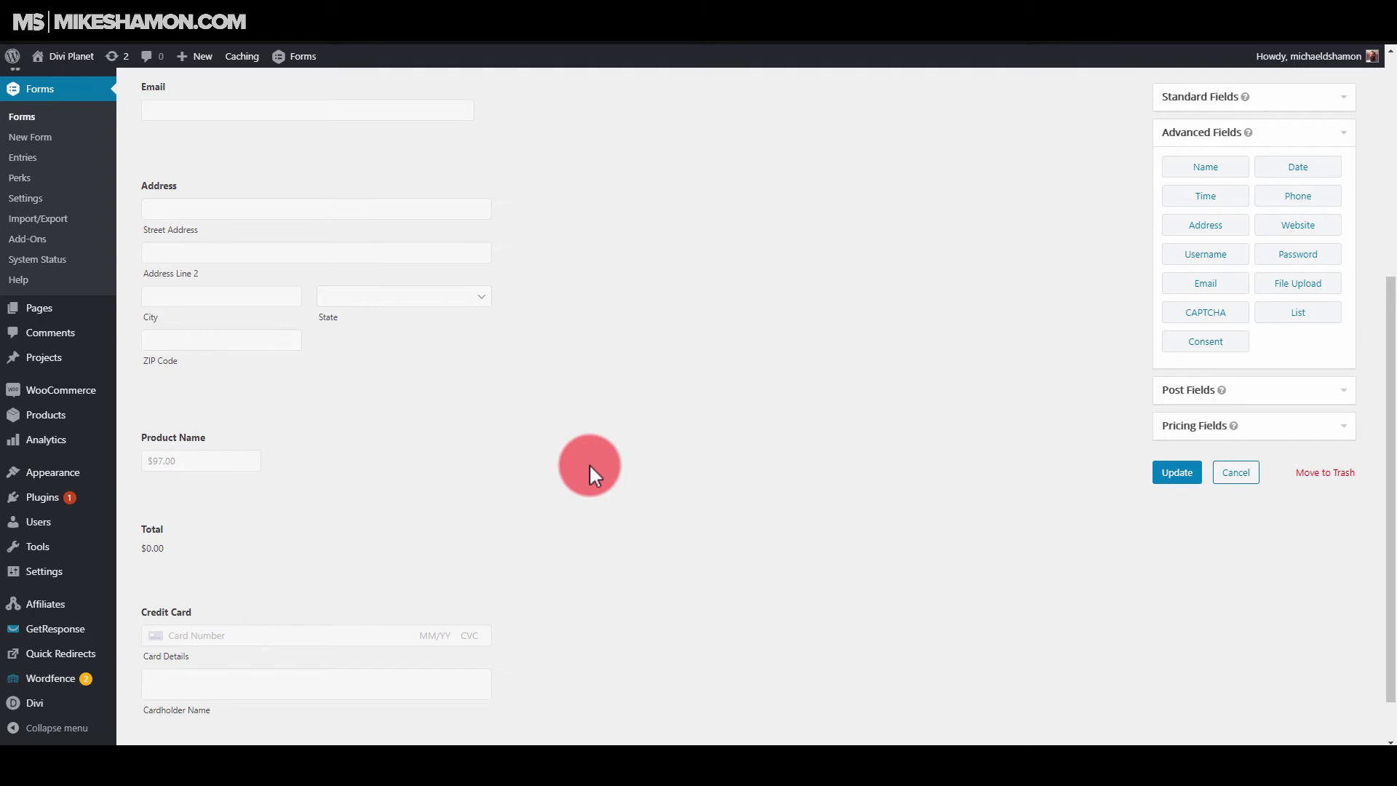
scroll(588, 463, down, 1)
drag(1331, 283, 1298, 309)
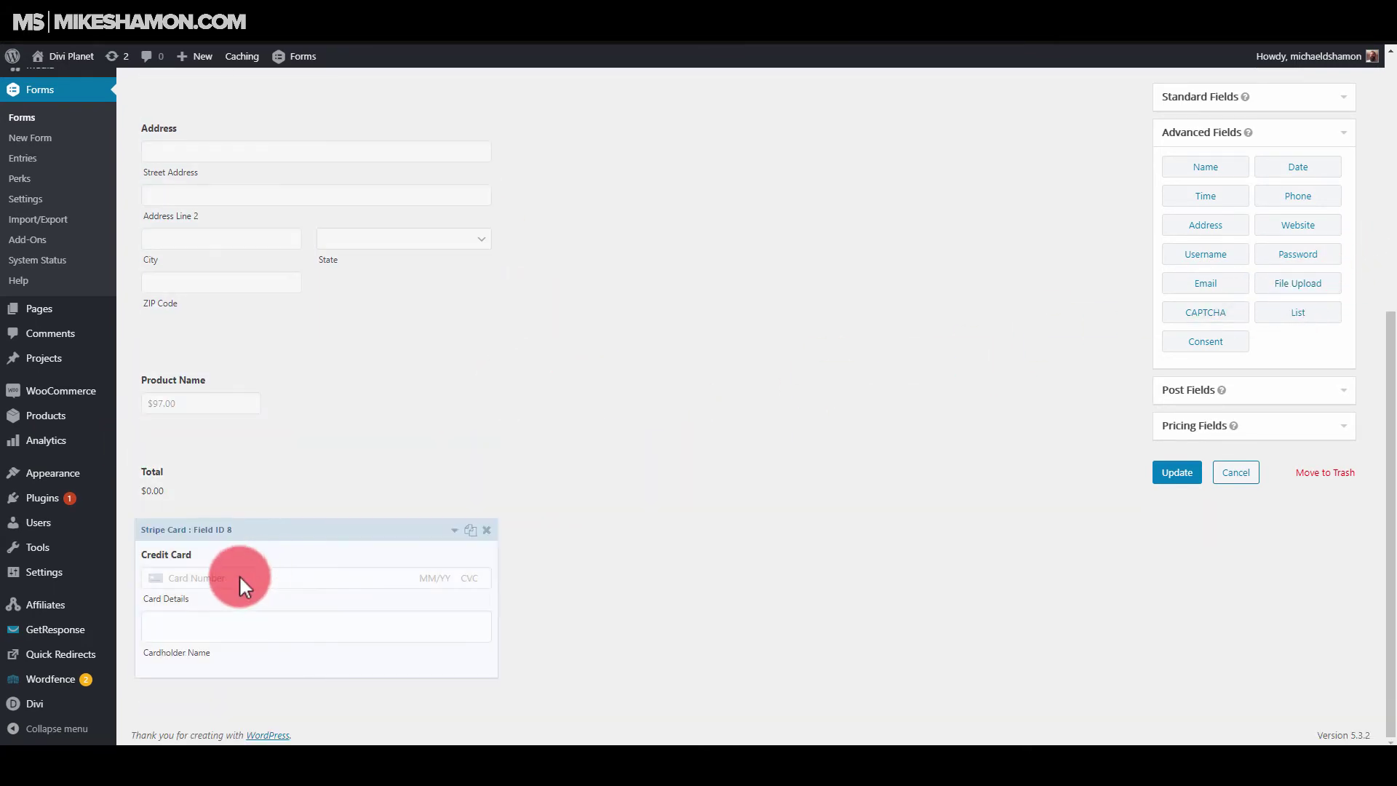
click(1176, 472)
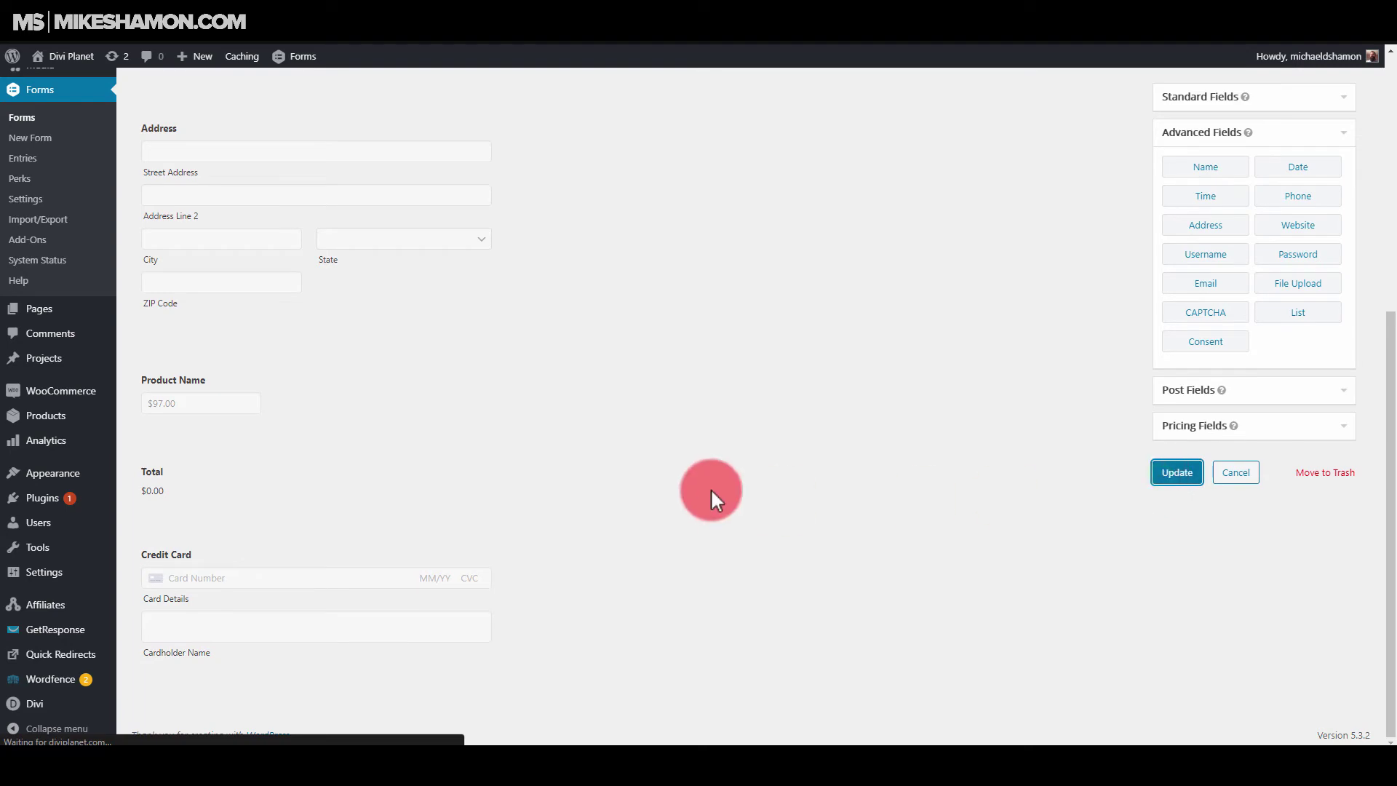
click(617, 43)
scroll(622, 244, down, 5)
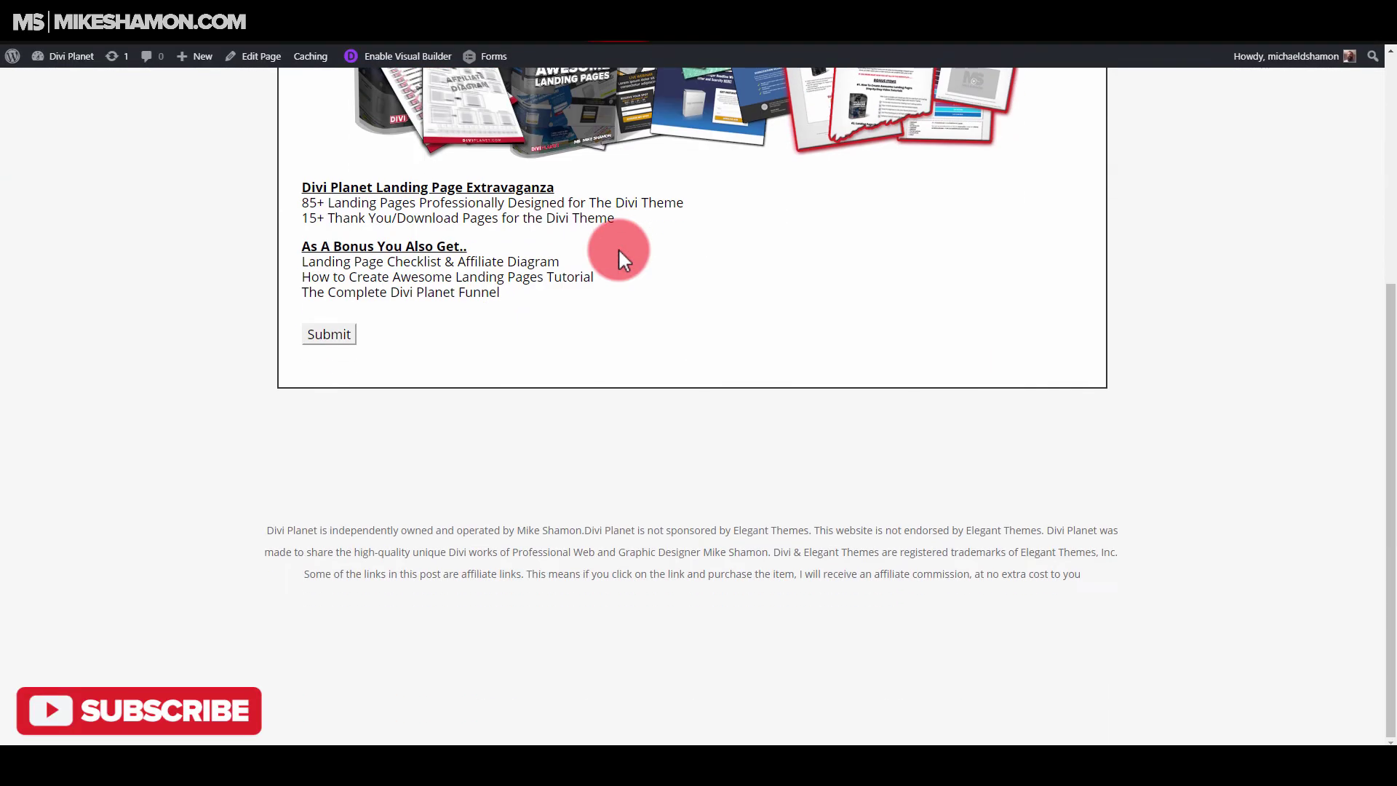
click(72, 51)
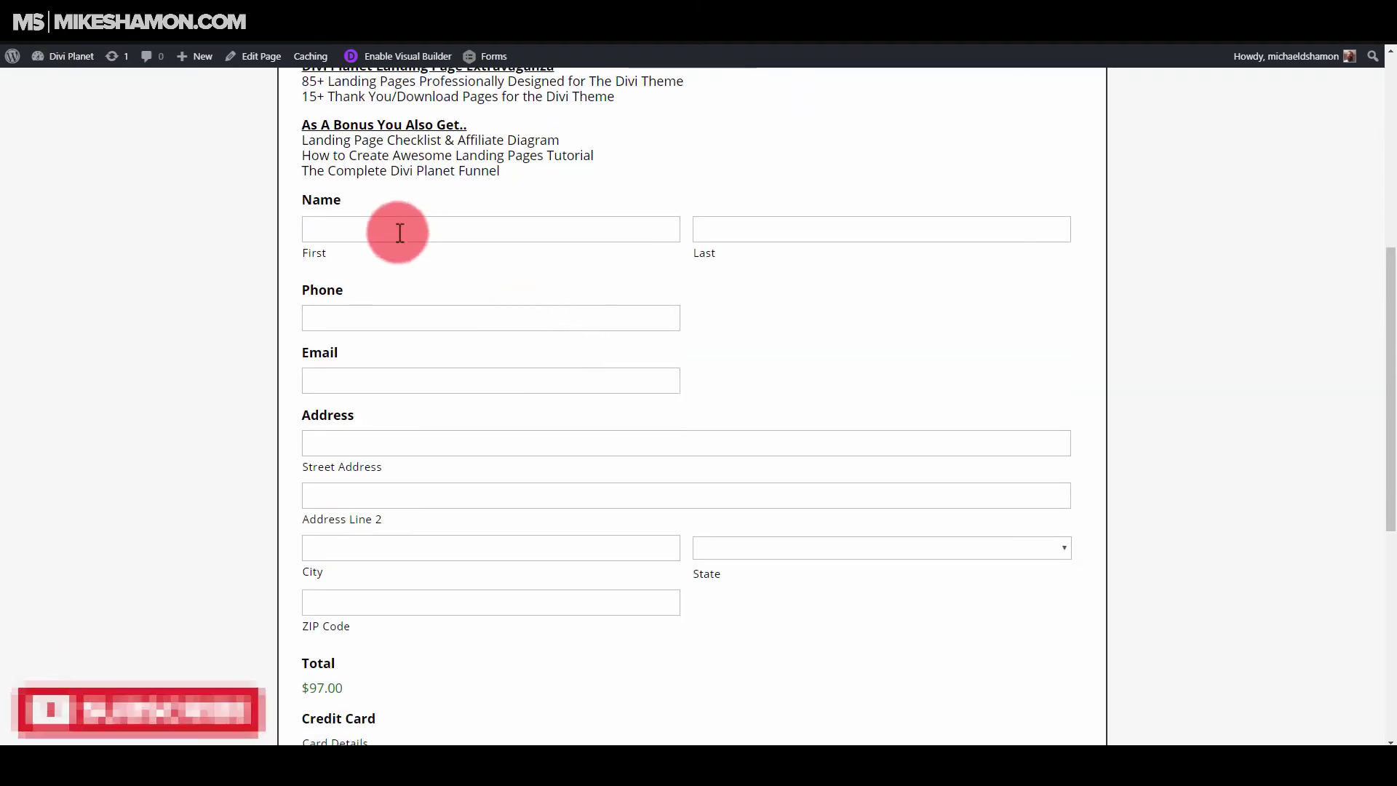
click(402, 233)
scroll(819, 305, down, 5)
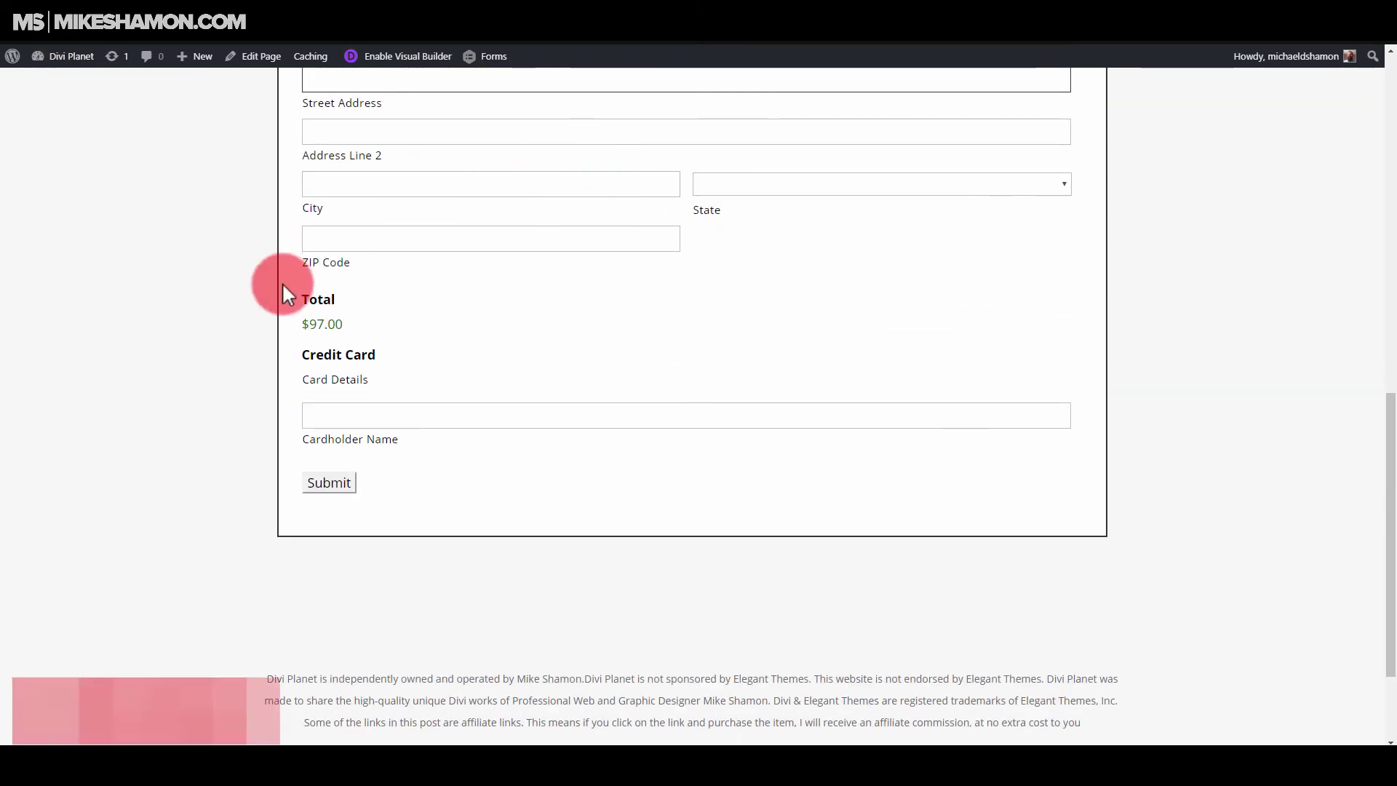
triple_click(342, 321)
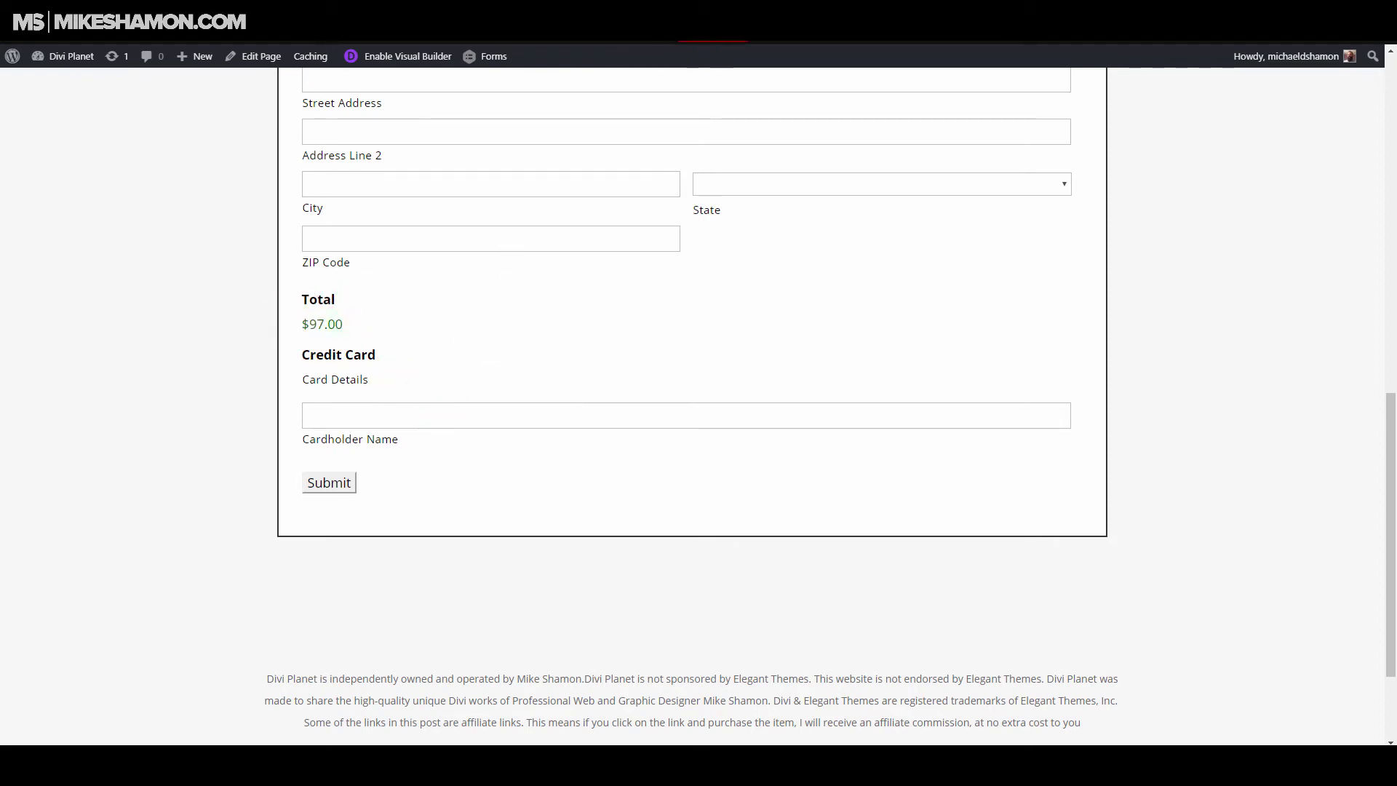
Add an Option pricing field between the Total and Credit Card fields
click(699, 29)
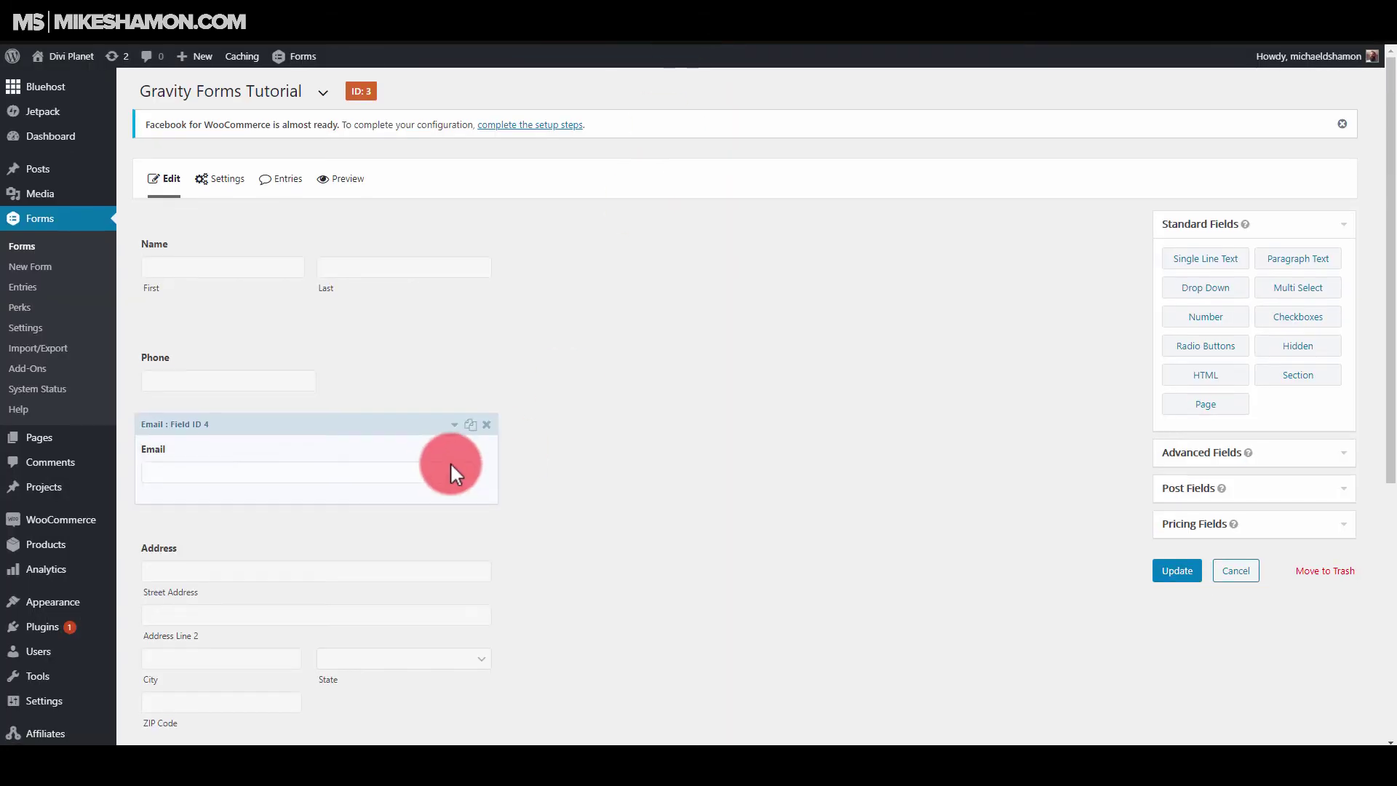
scroll(450, 461, down, 2)
scroll(291, 530, down, 3)
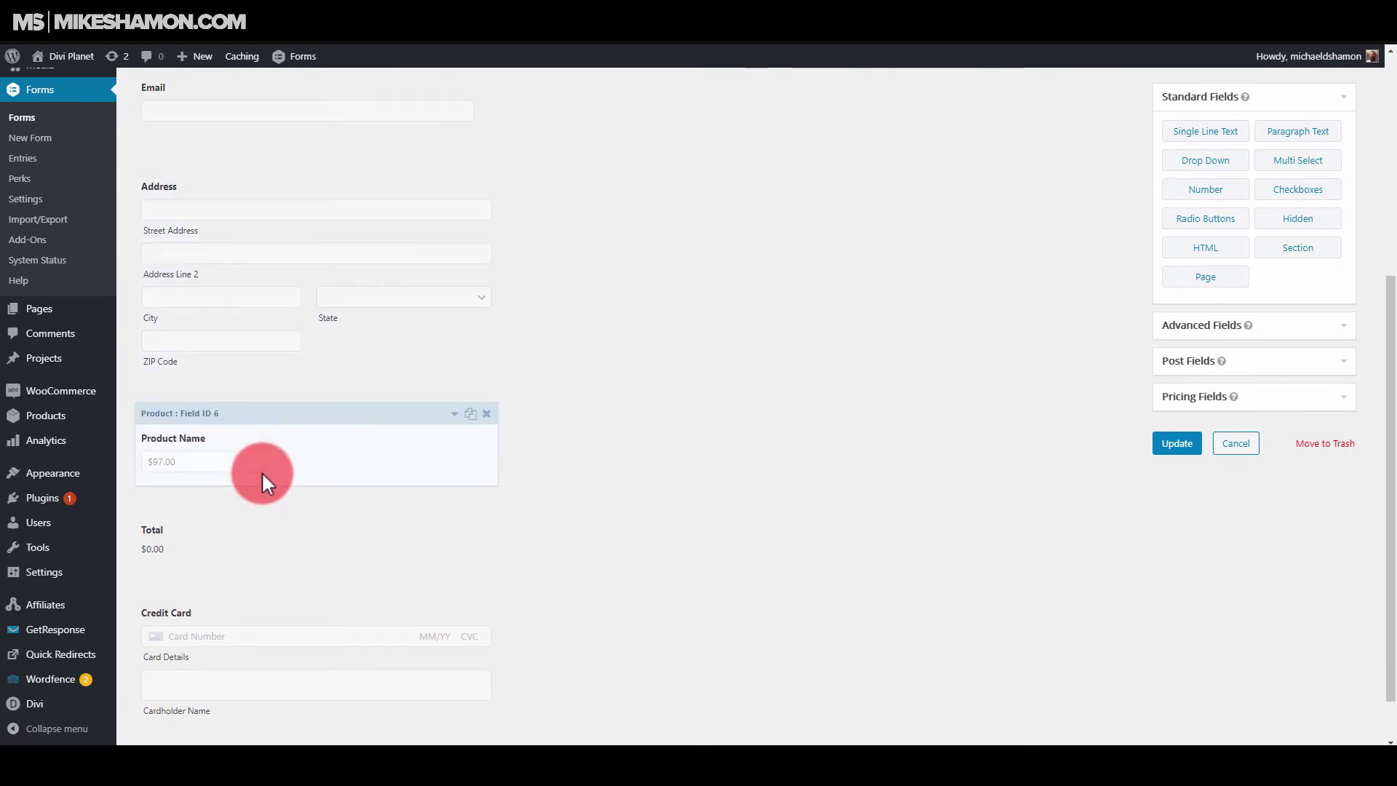
click(1199, 397)
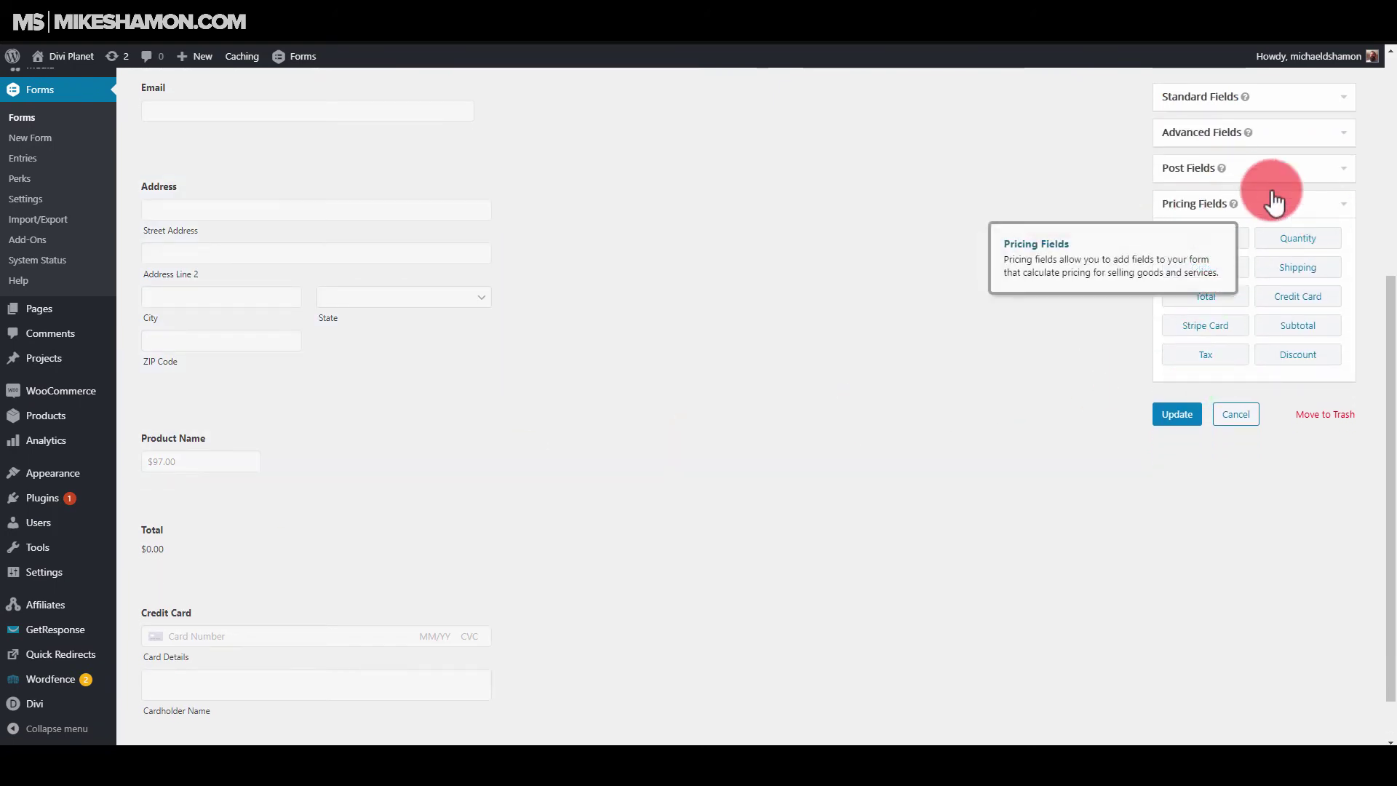
click(1224, 268)
drag(1225, 269, 281, 484)
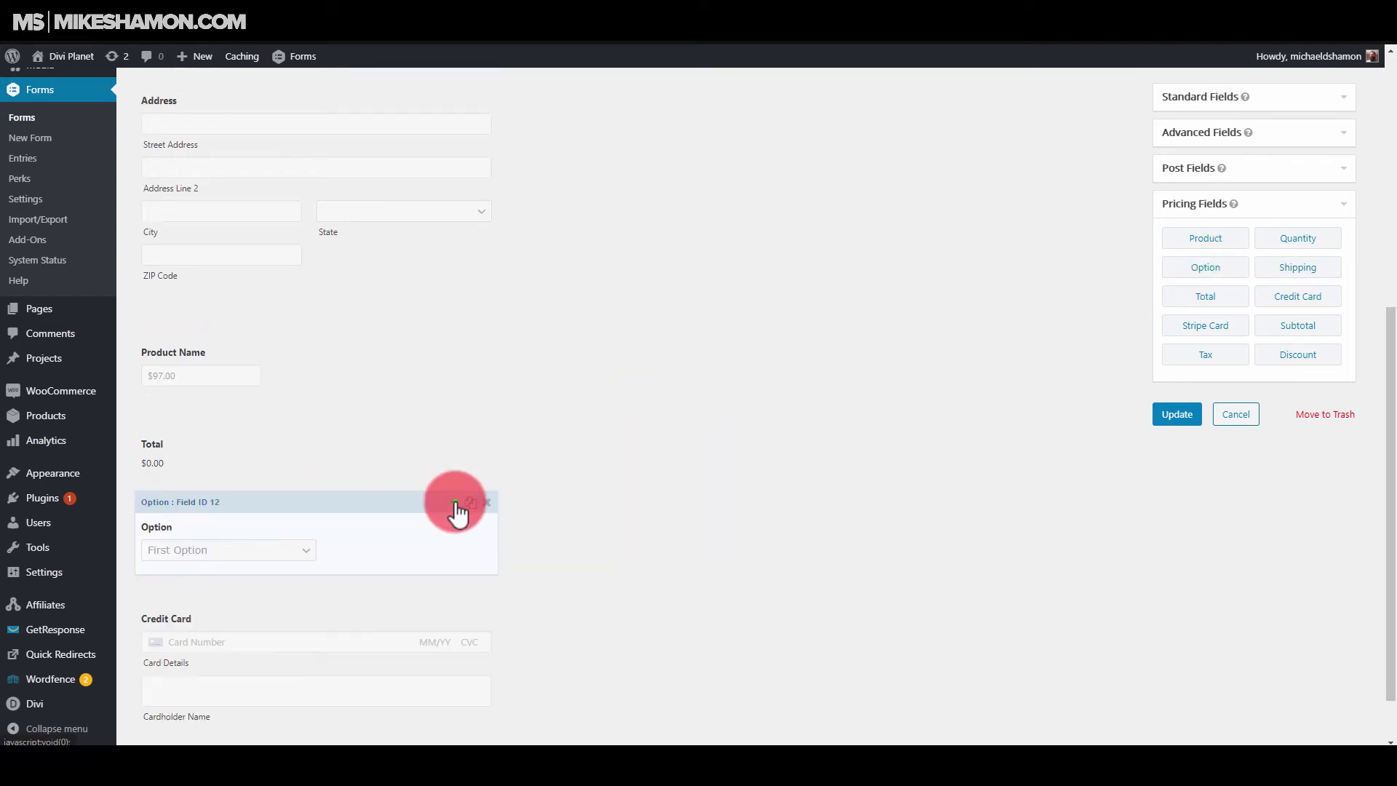
Keep the Option tied to Product Name and set its Field Type to Checkboxes
click(452, 503)
scroll(240, 429, down, 2)
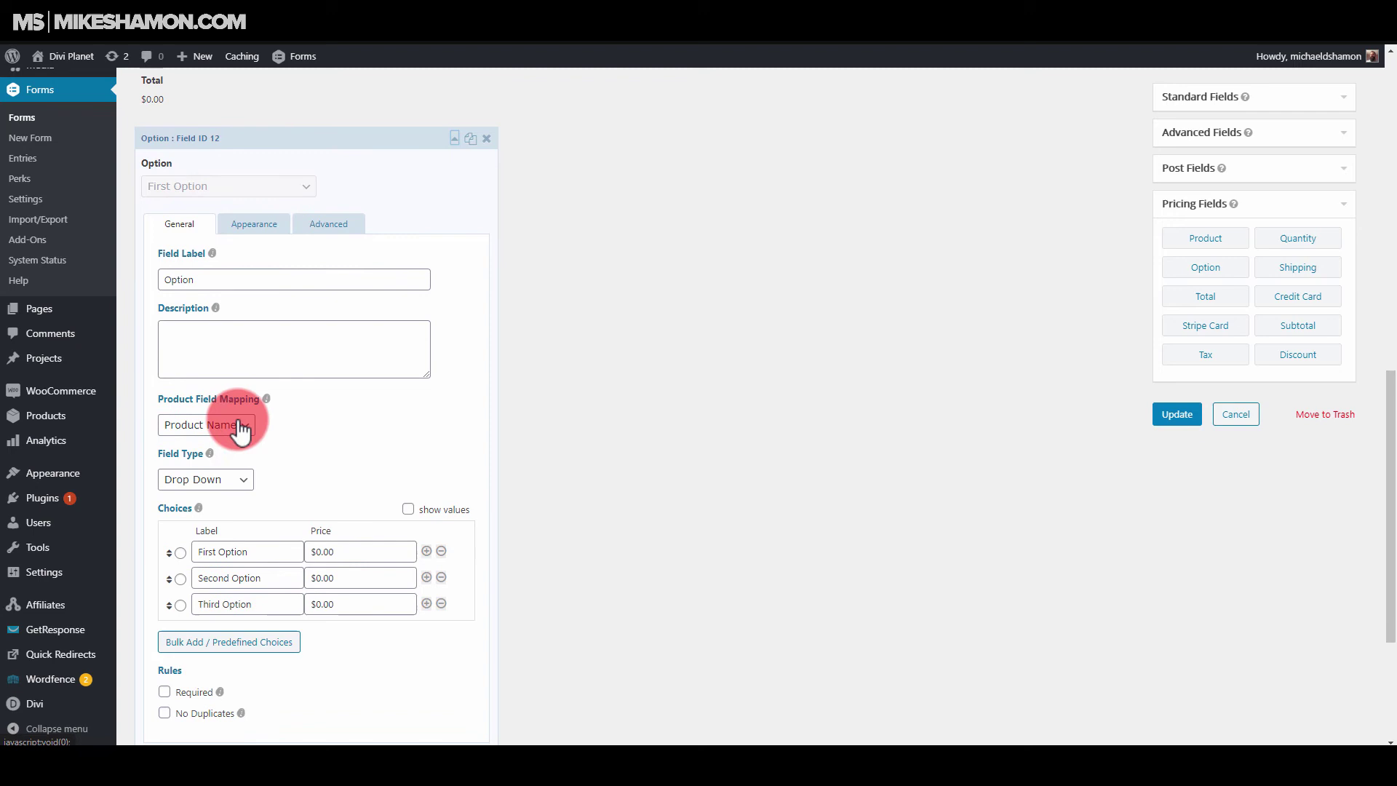
click(250, 435)
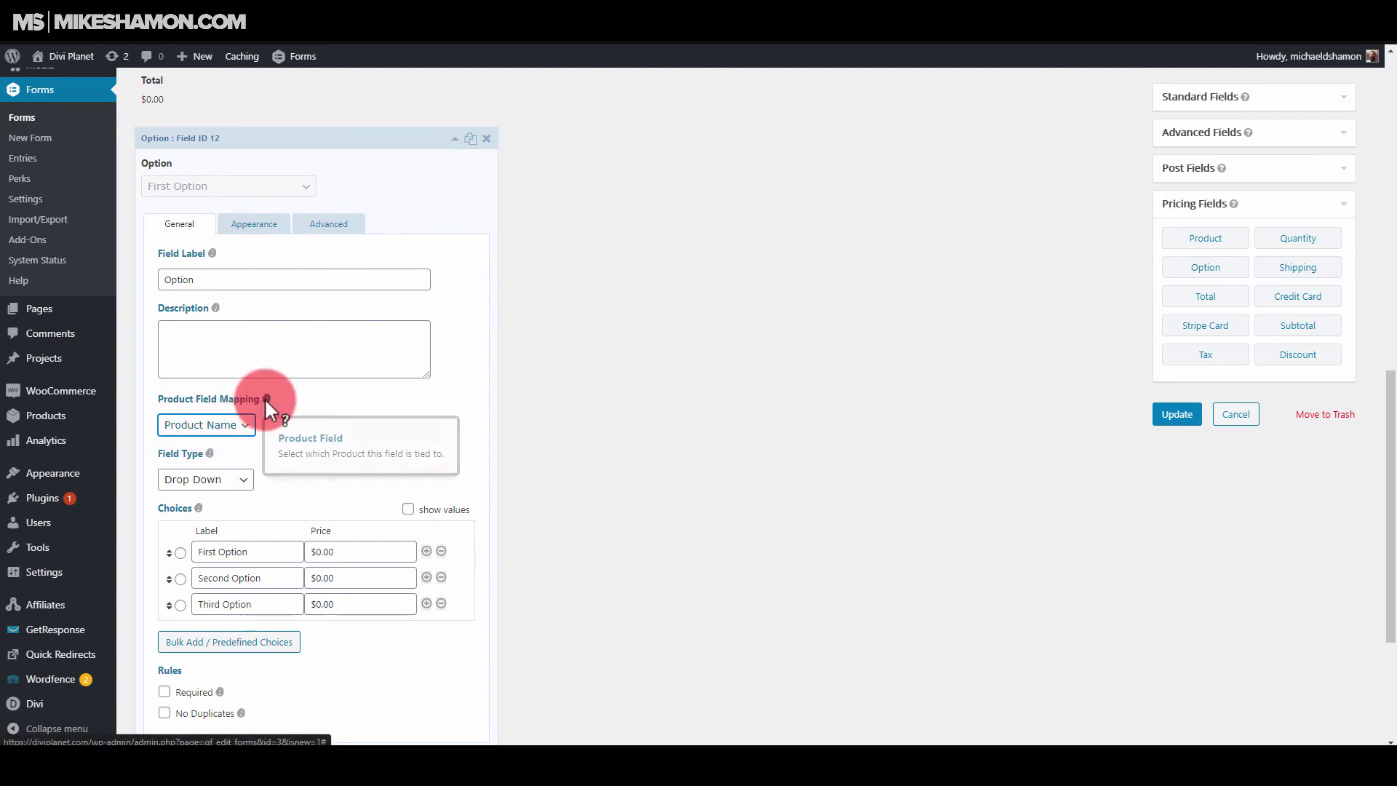
scroll(307, 433, up, 2)
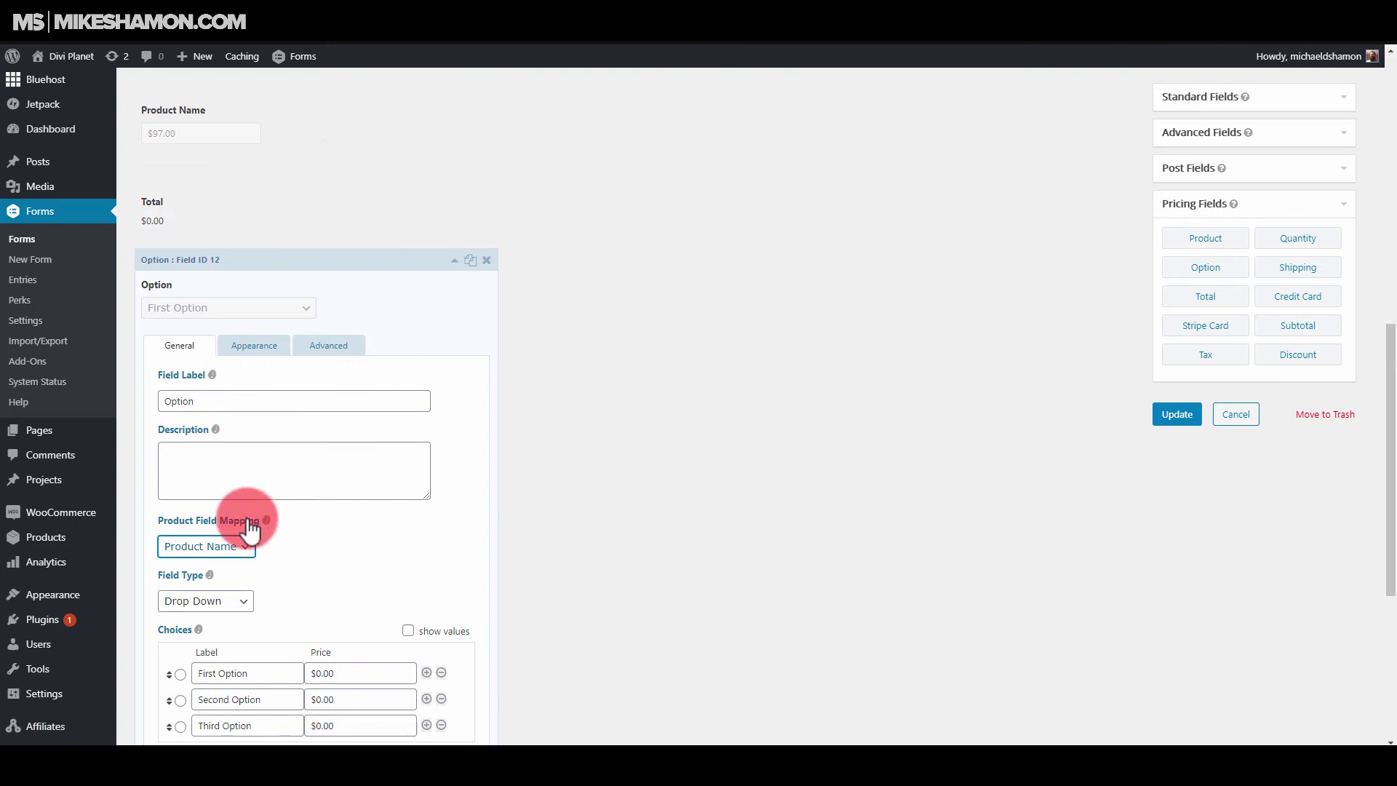
scroll(240, 494, down, 2)
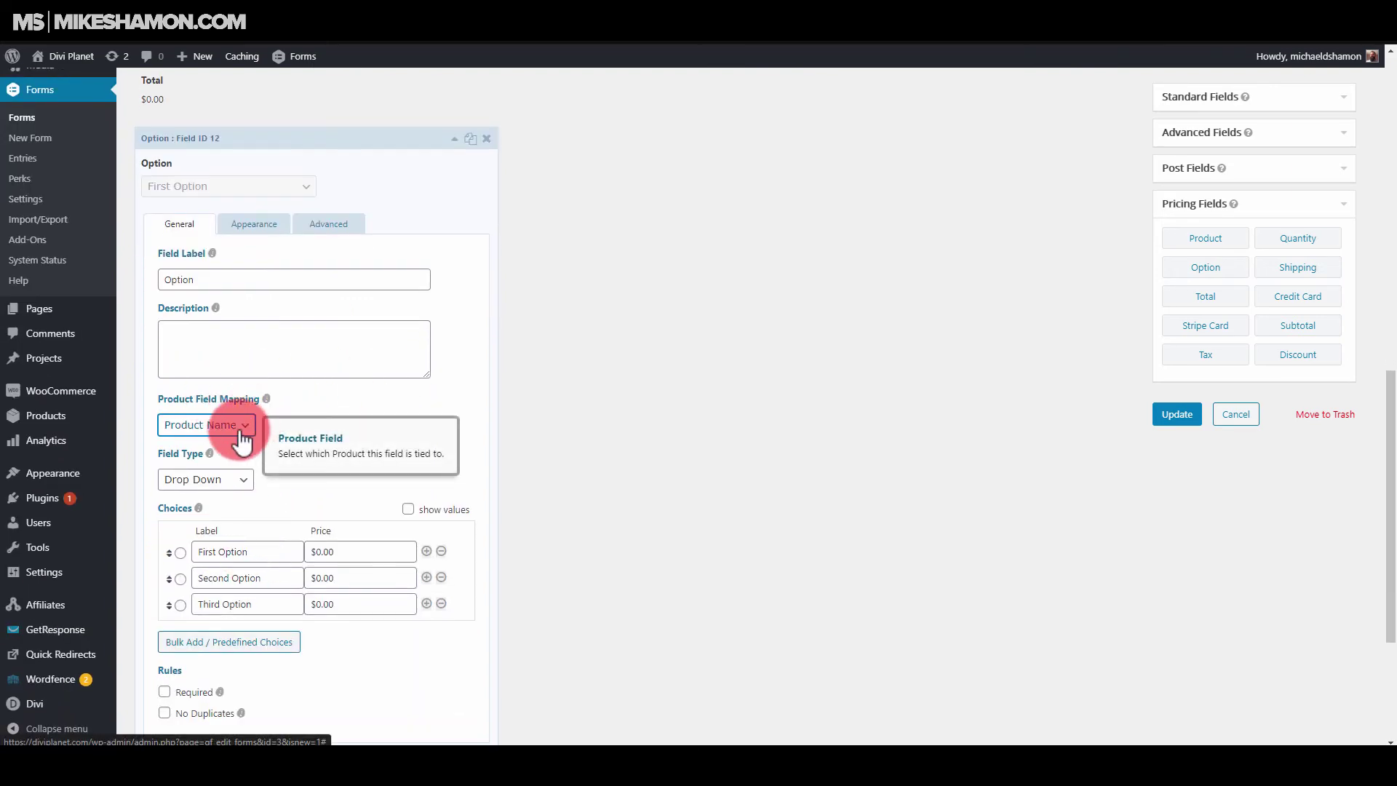
click(247, 496)
click(195, 510)
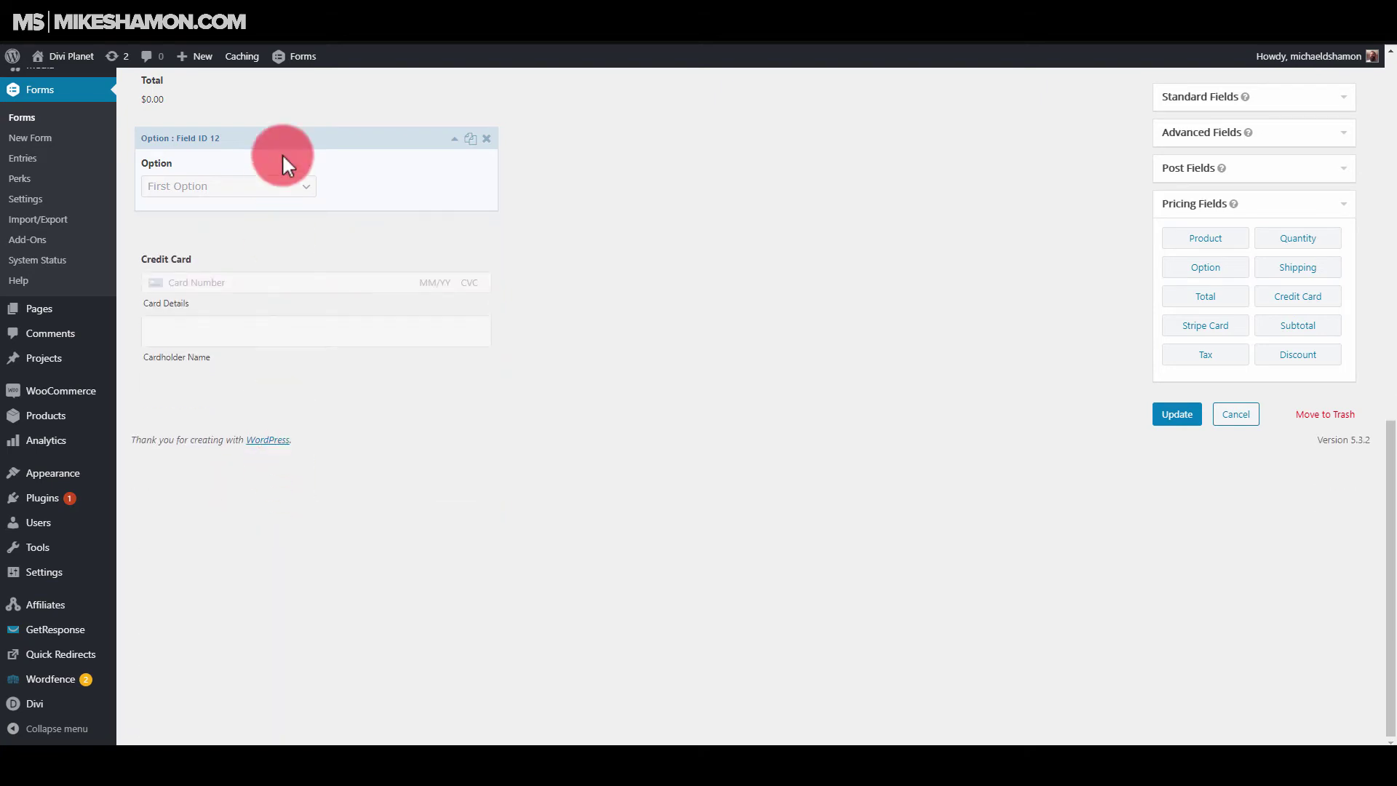
Remove the extra choice and make the first one 'Yes I want Product 2' priced $27.00
click(456, 140)
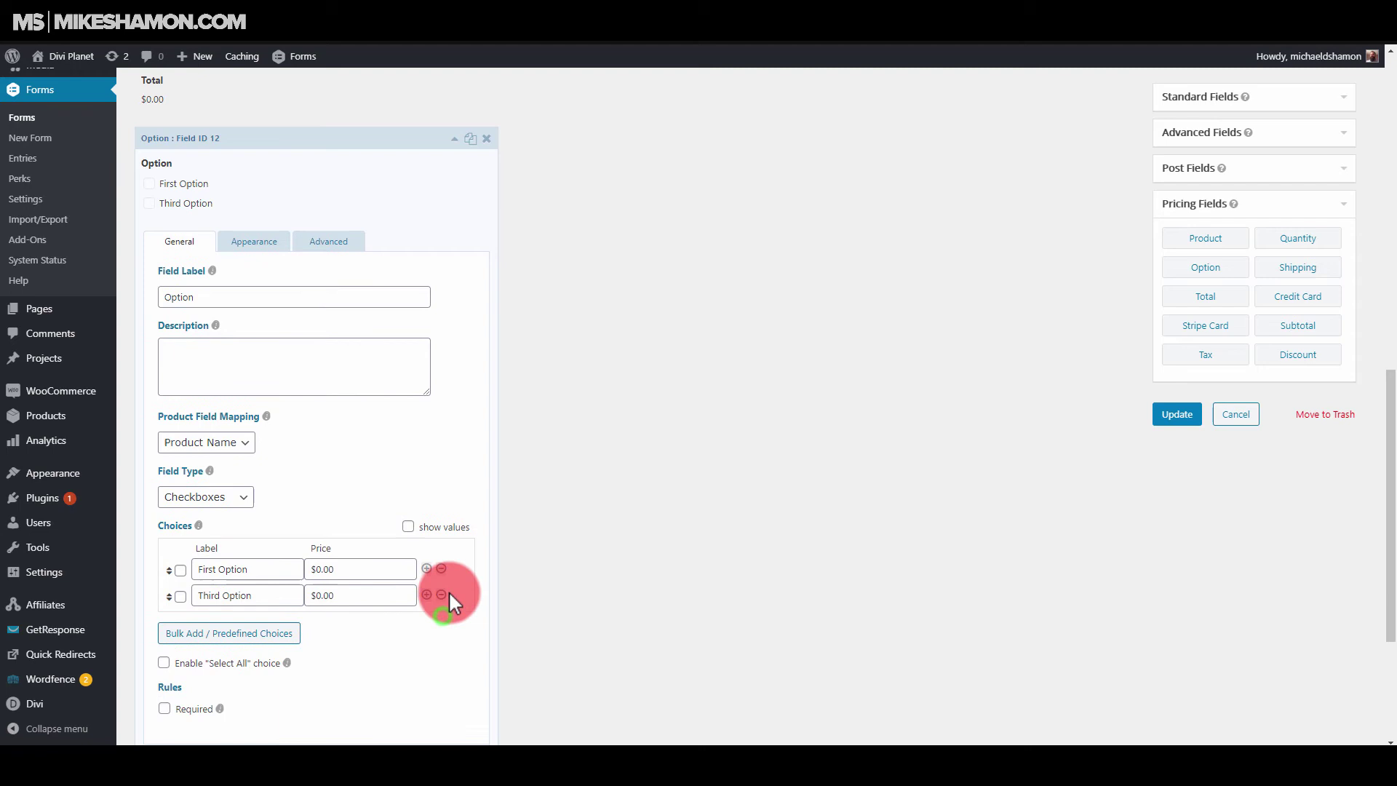
click(444, 593)
triple_click(288, 549)
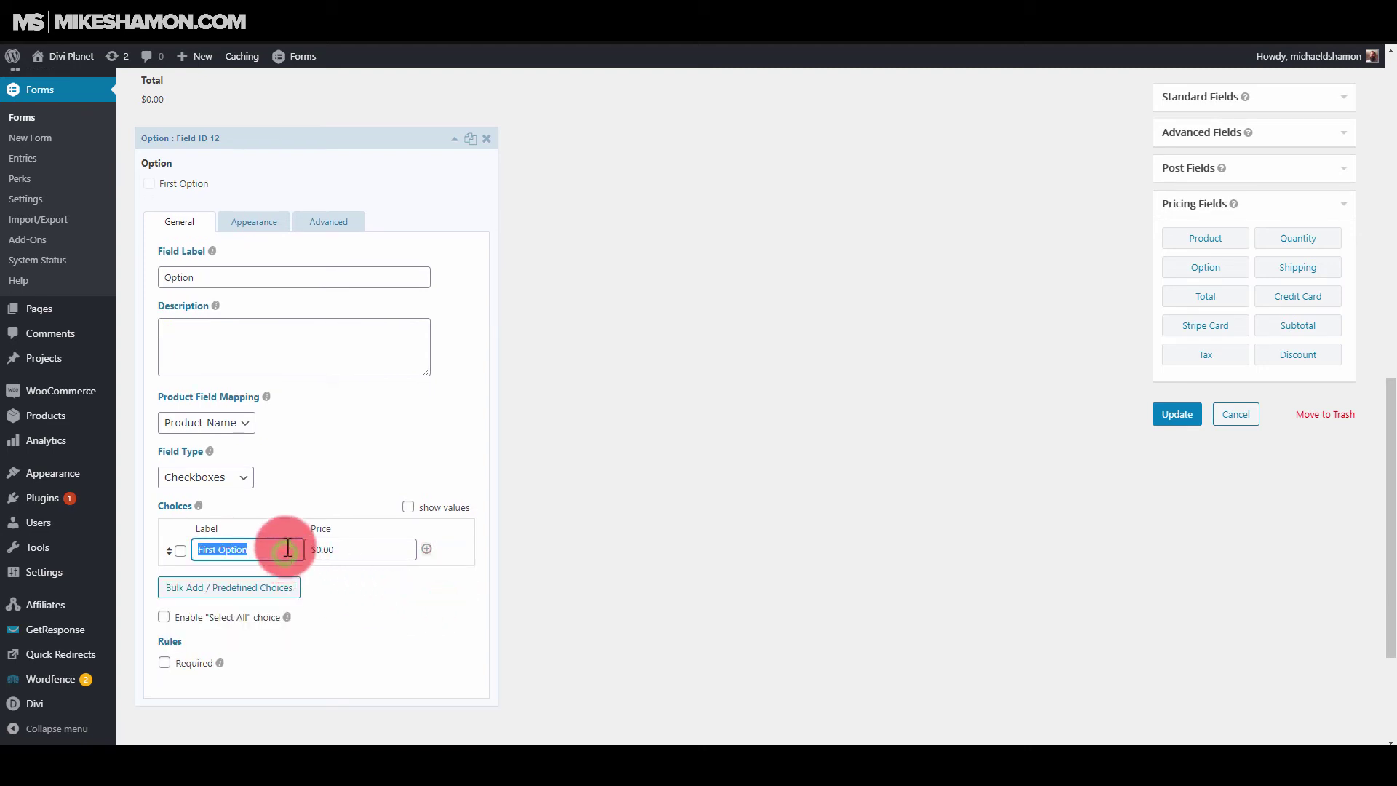
text(Yes I w)
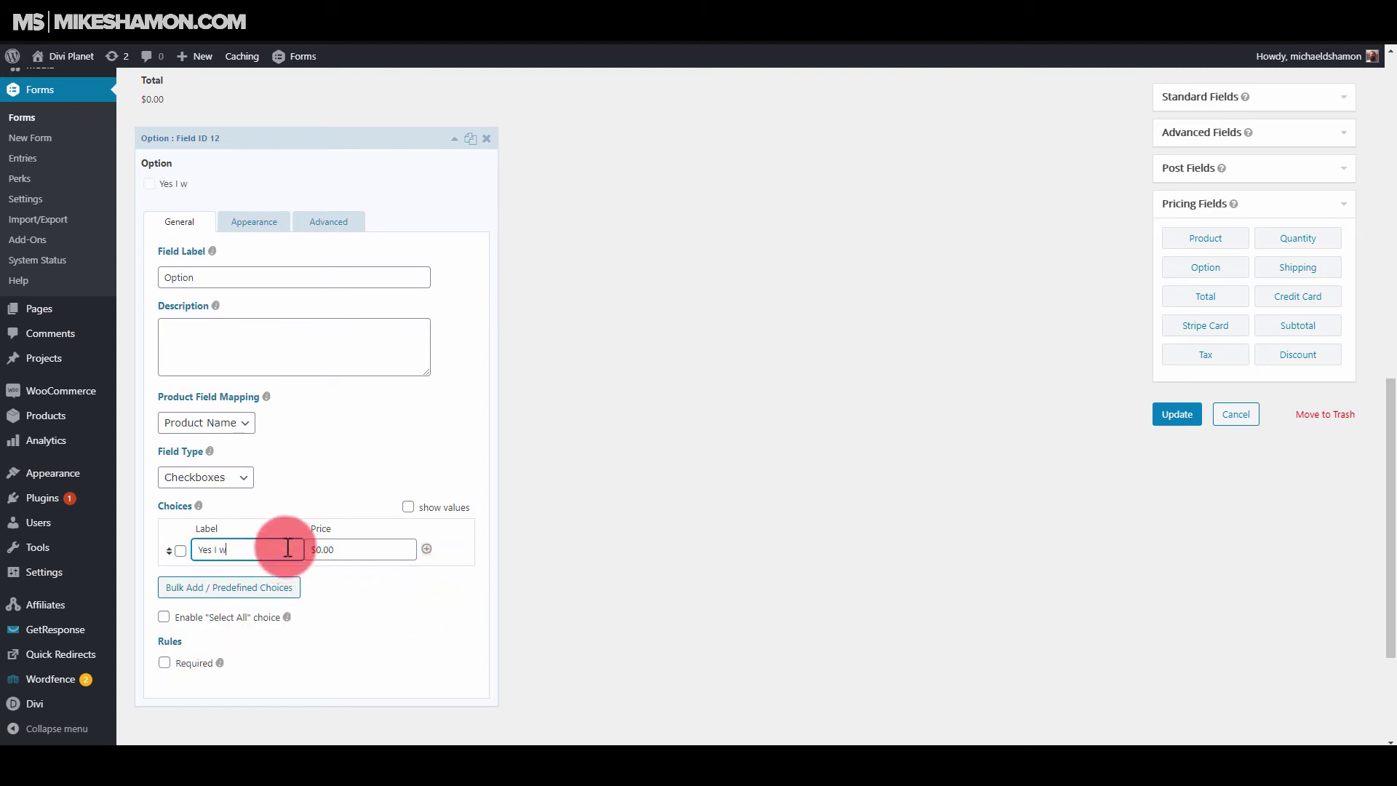
text(ant Product 2)
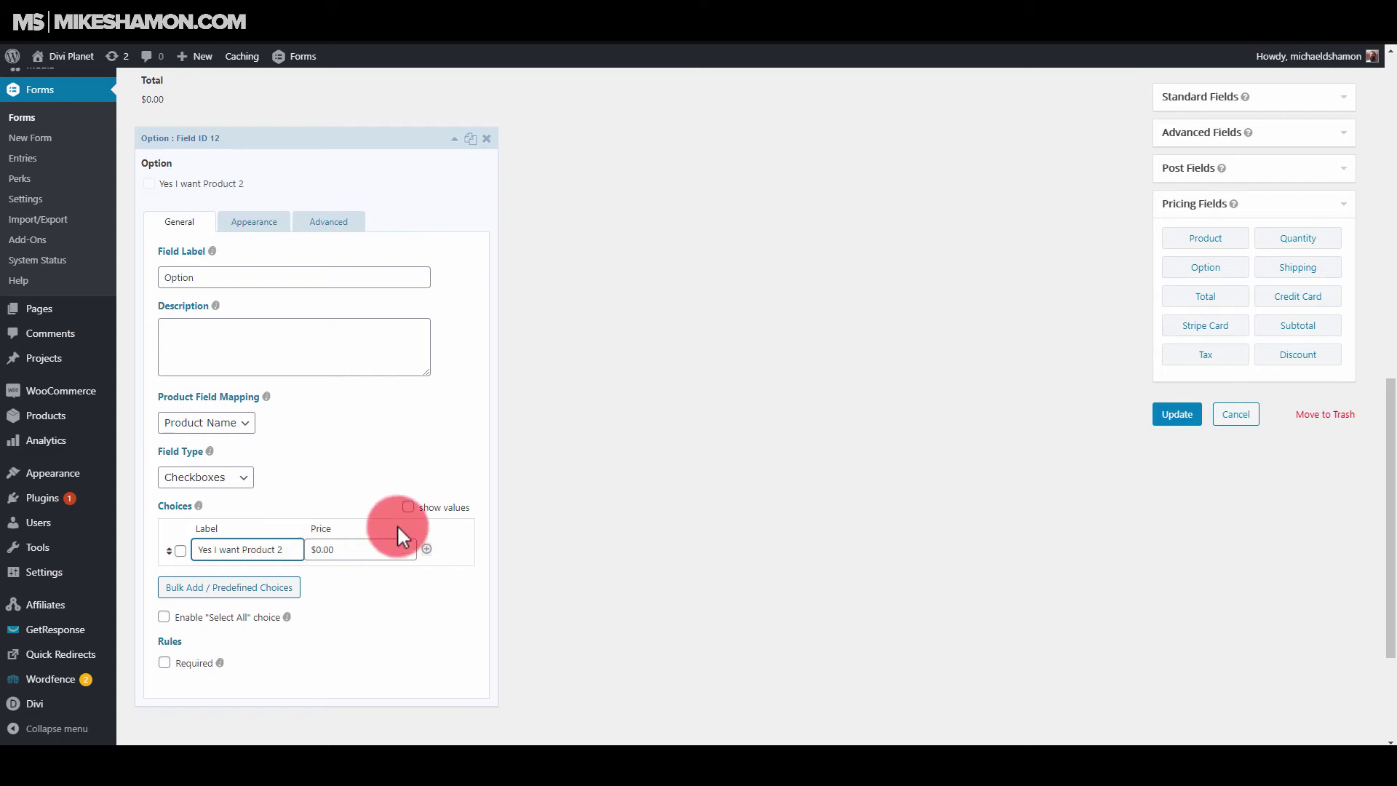
double_click(373, 553)
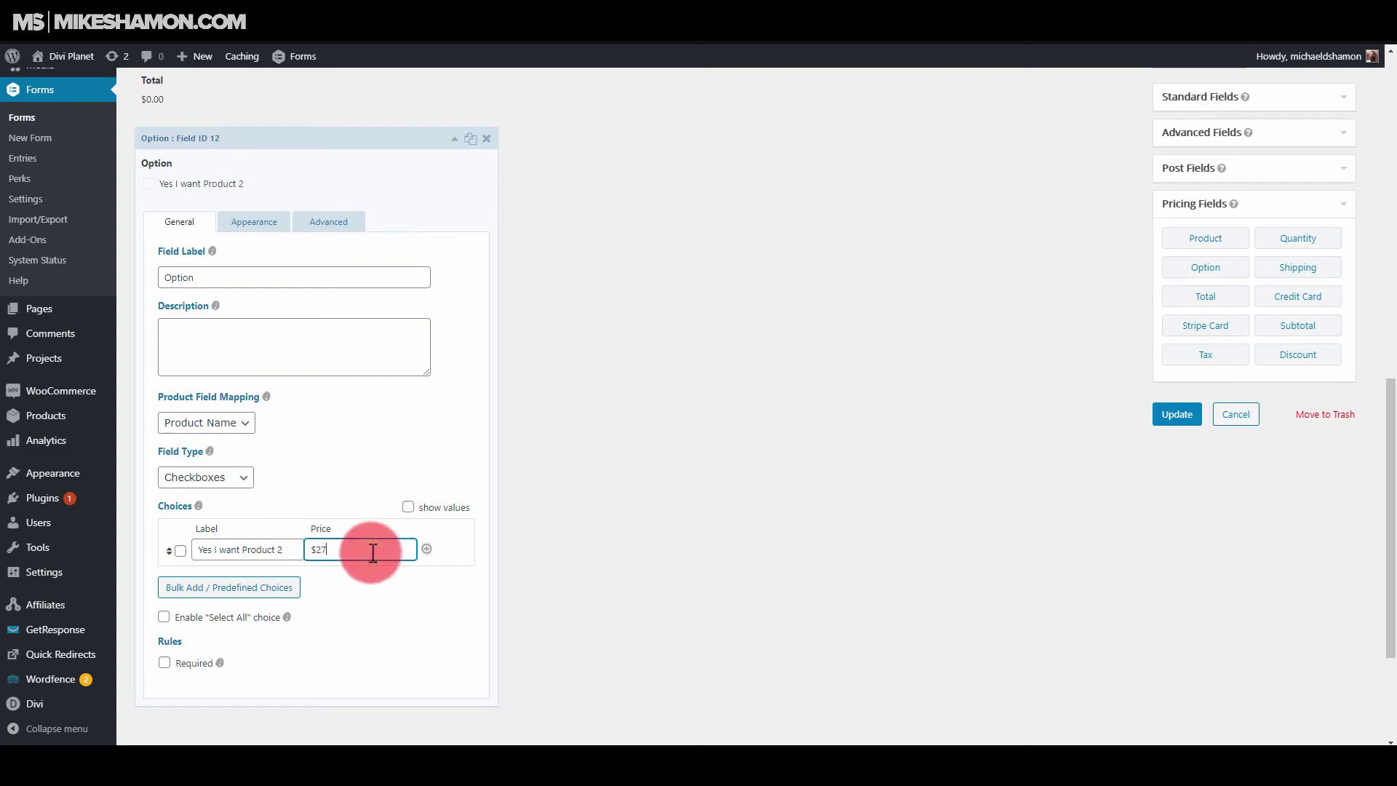
text(27)
click(186, 676)
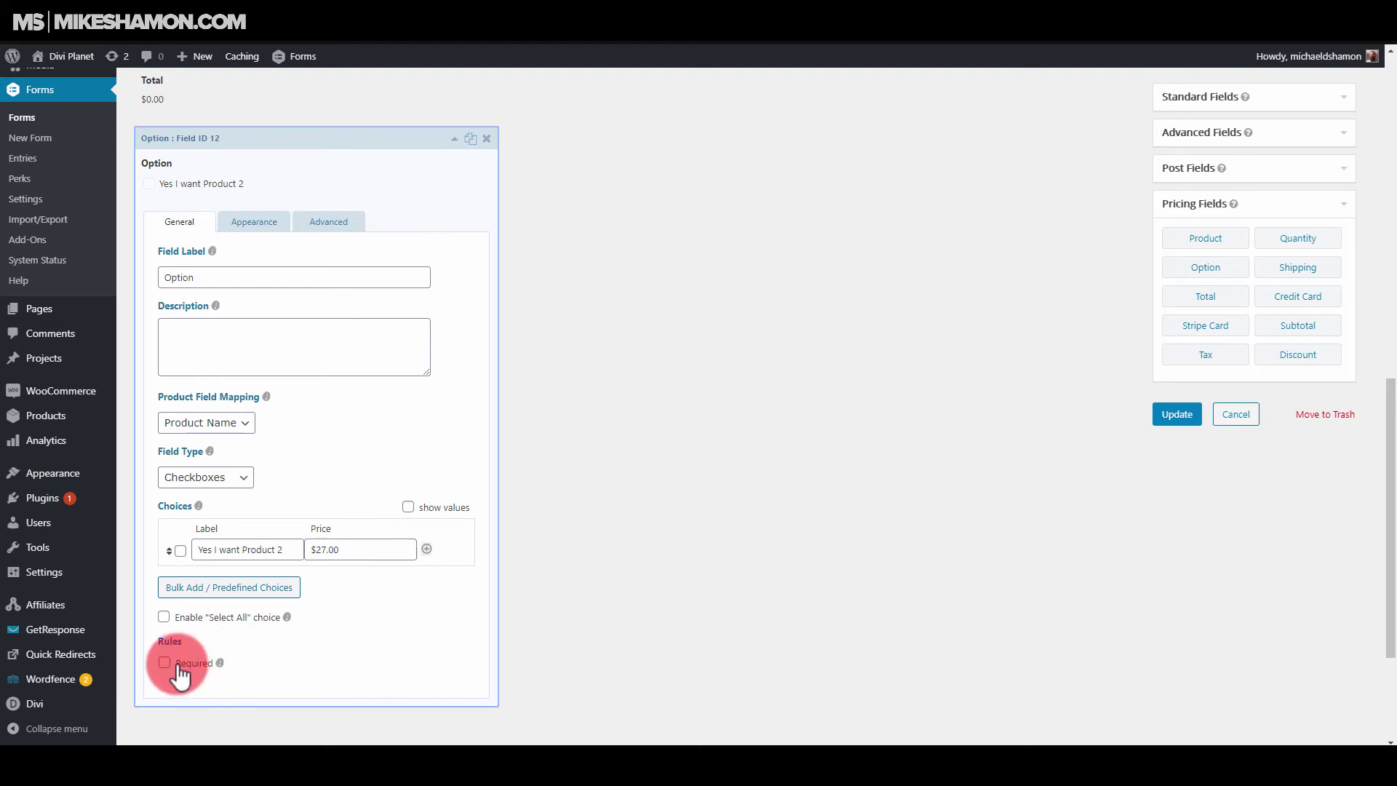
Paste a lorem ipsum description into the option, update the form and view the live page
click(203, 346)
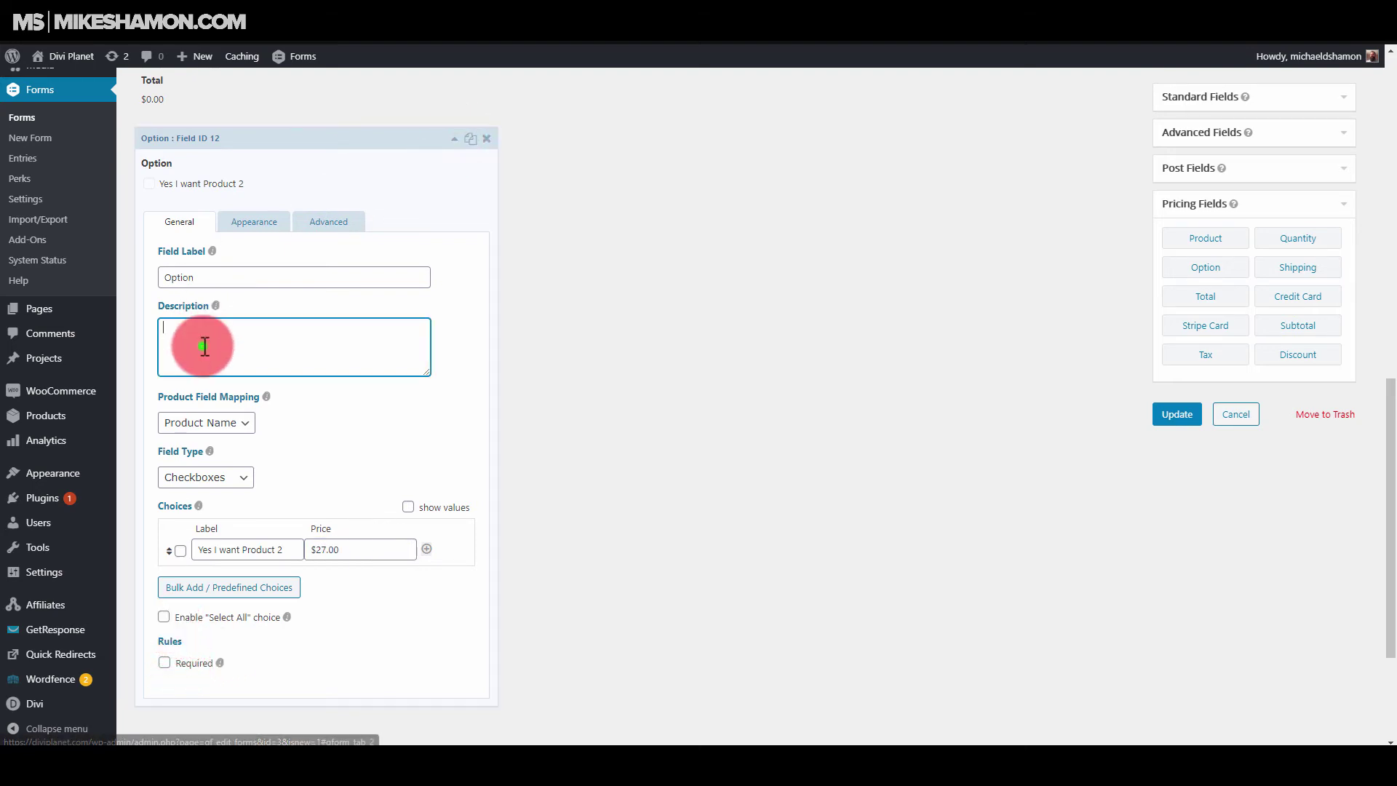
text(Choice 1)
triple_click(200, 323)
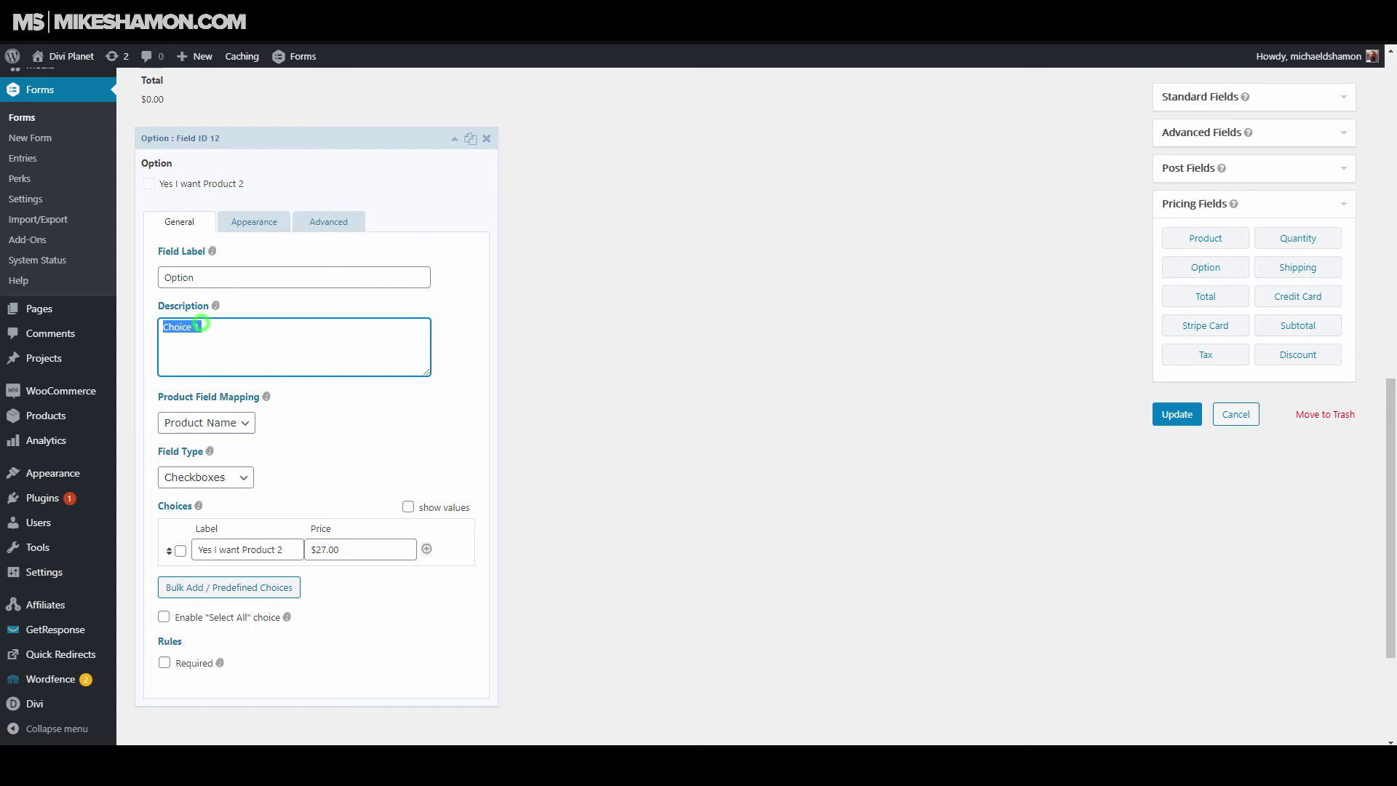
text(Lorem ipsum dolor sit amet, consectetur adipiscing elit, sed do eiusmod tempor incididunt ut labore et dolore magna aliqua. Ut enim ad minim veniam, quis nostrud exercitation ullamco laboris nisi ut aliquip ex ea commodo consequat. Duis aute irure dolor in reprehenderit in voluptate velit esse cillum dolore eu fugiat nulla pariatur.)
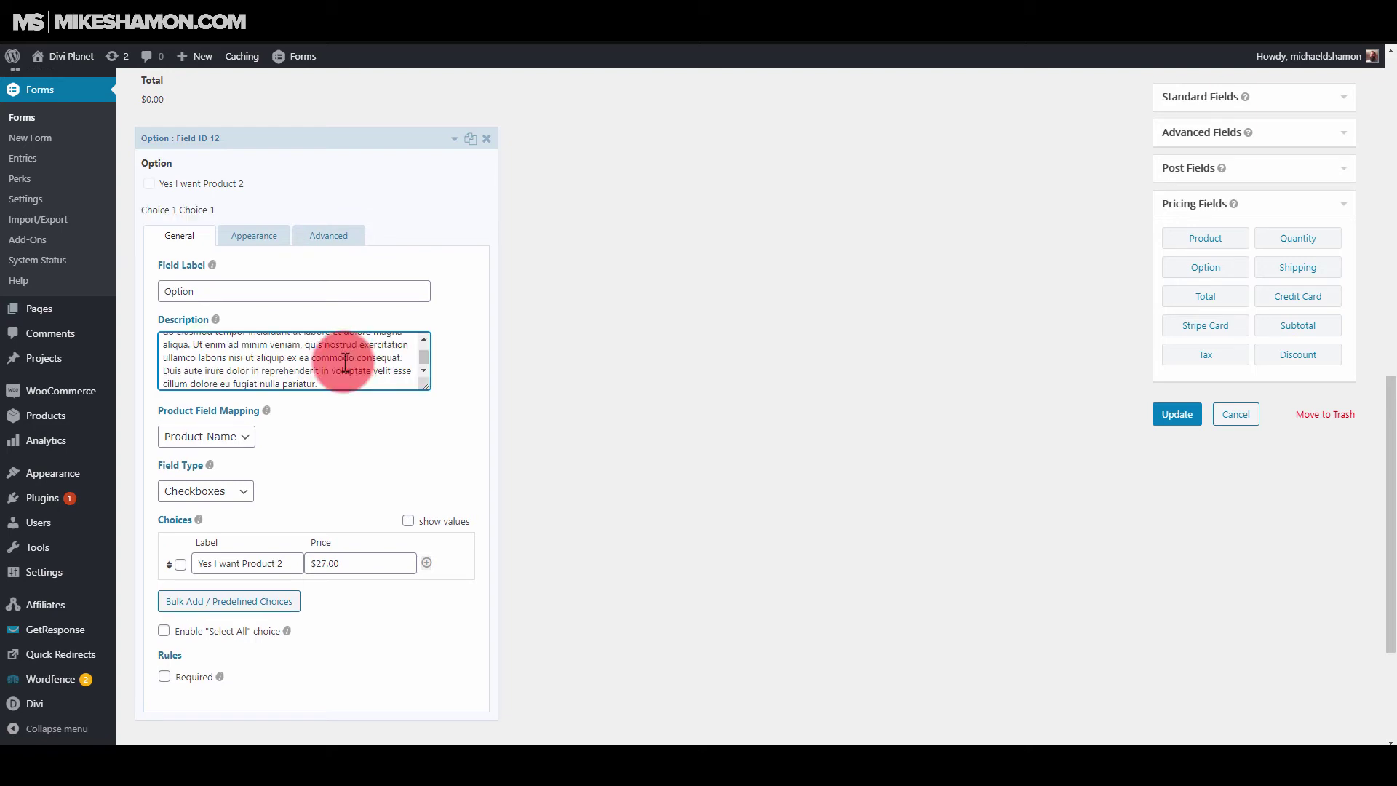
click(454, 140)
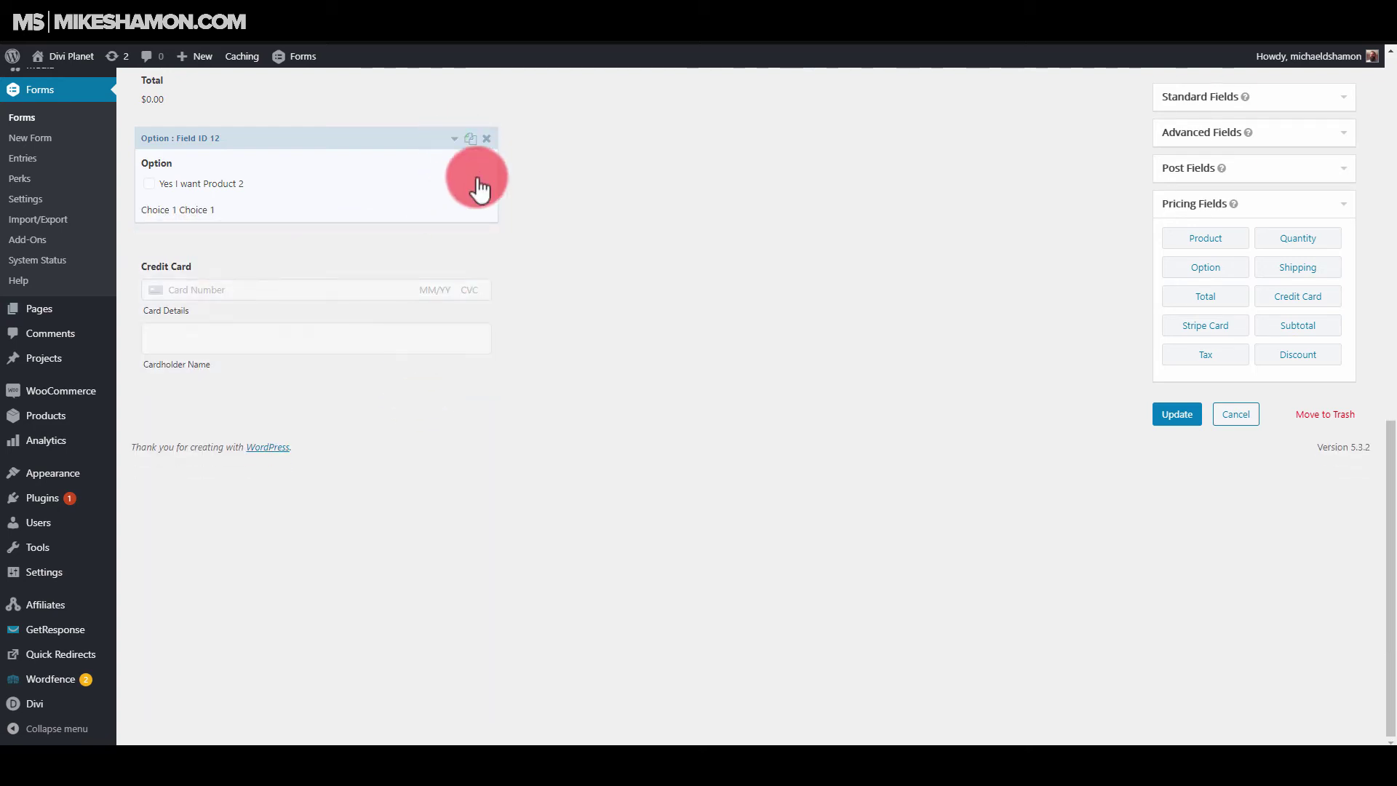
click(1175, 414)
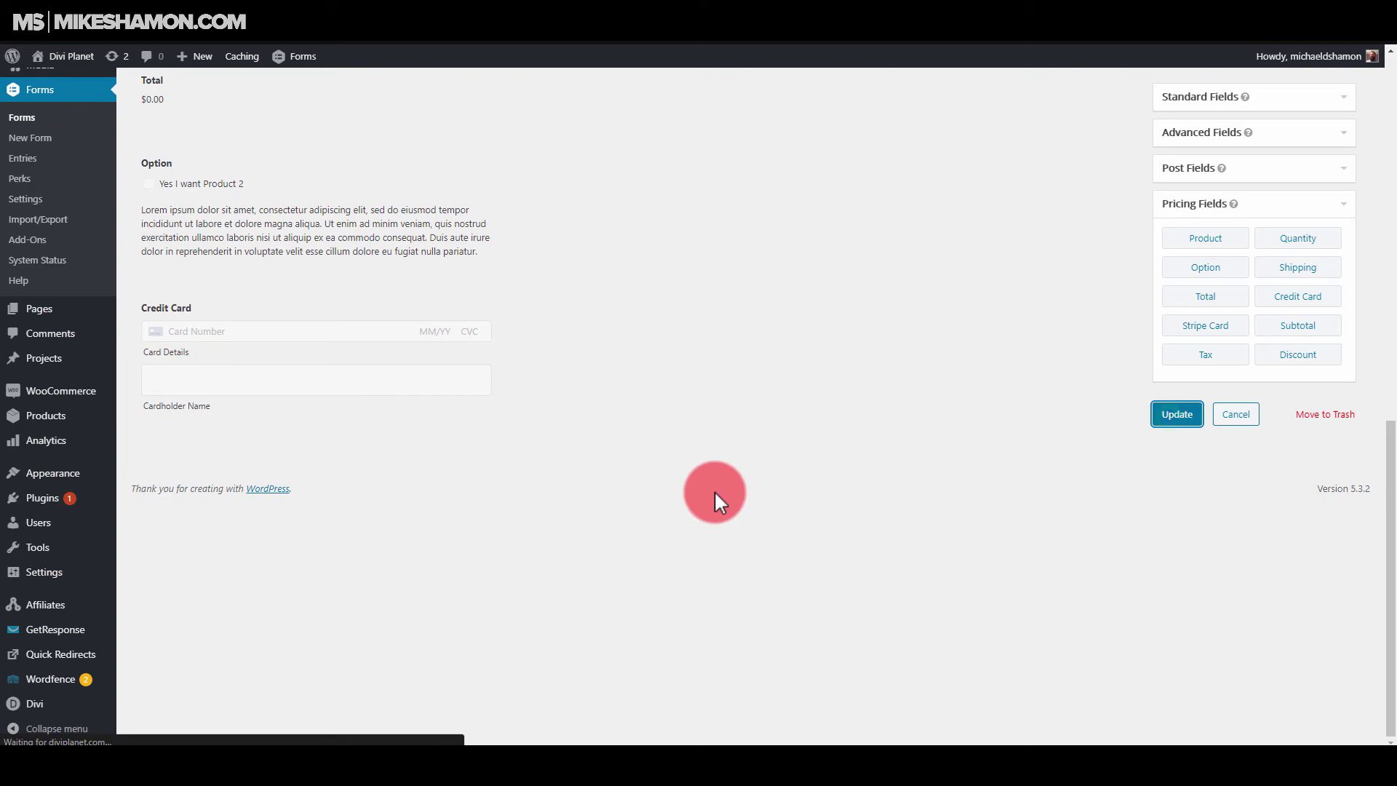
click(607, 22)
Tick 'Yes I want Product 2' on the live form so the total becomes $124.00
scroll(264, 239, up, 6)
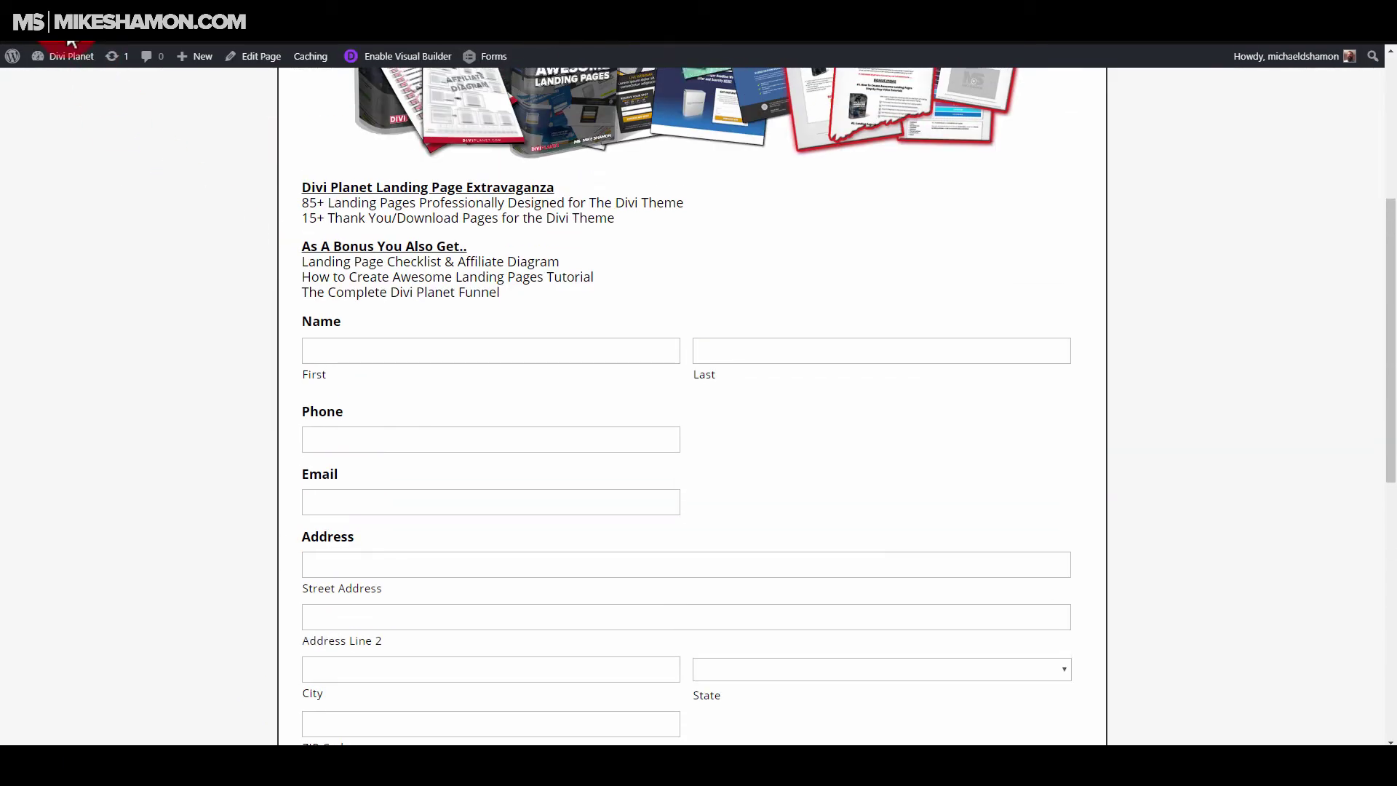
scroll(766, 308, up, 7)
scroll(761, 321, down, 15)
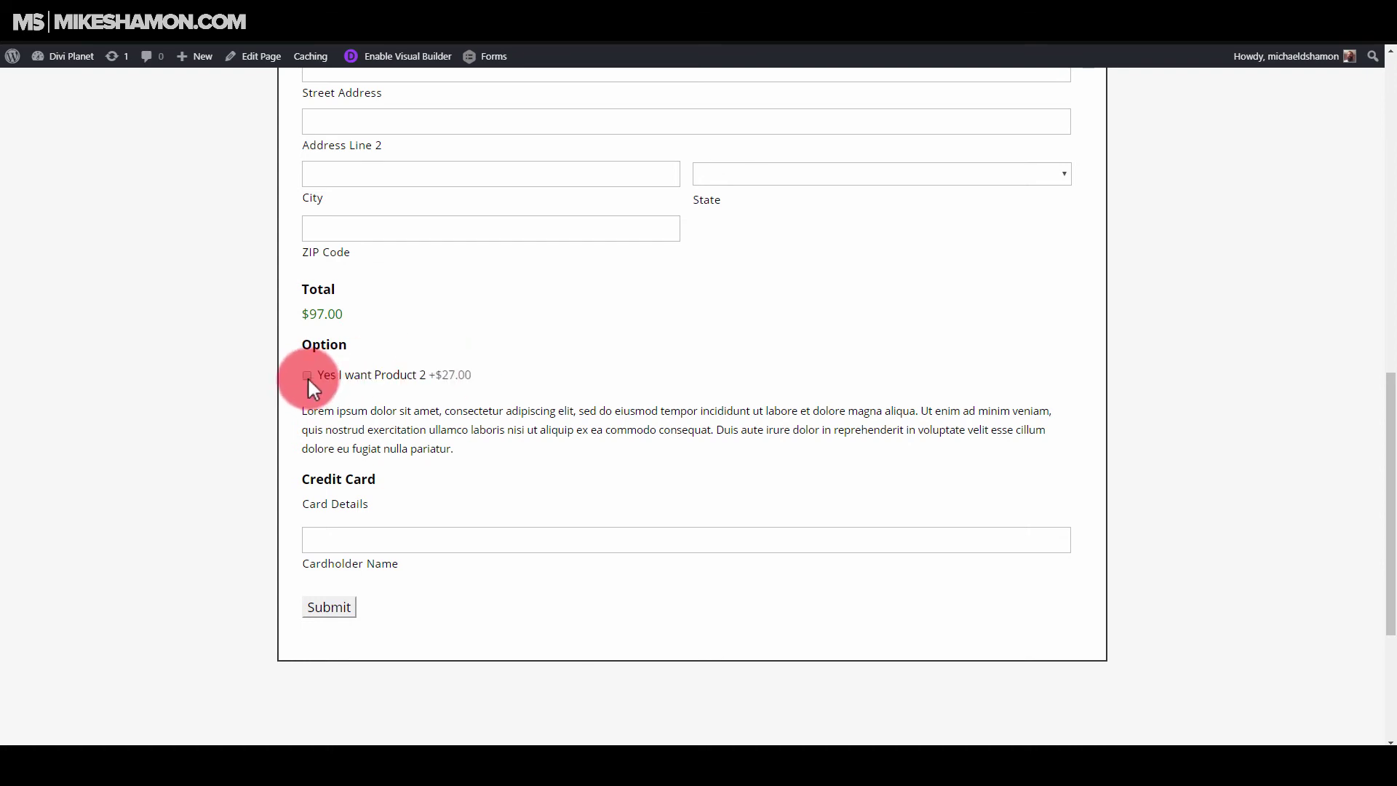
click(307, 376)
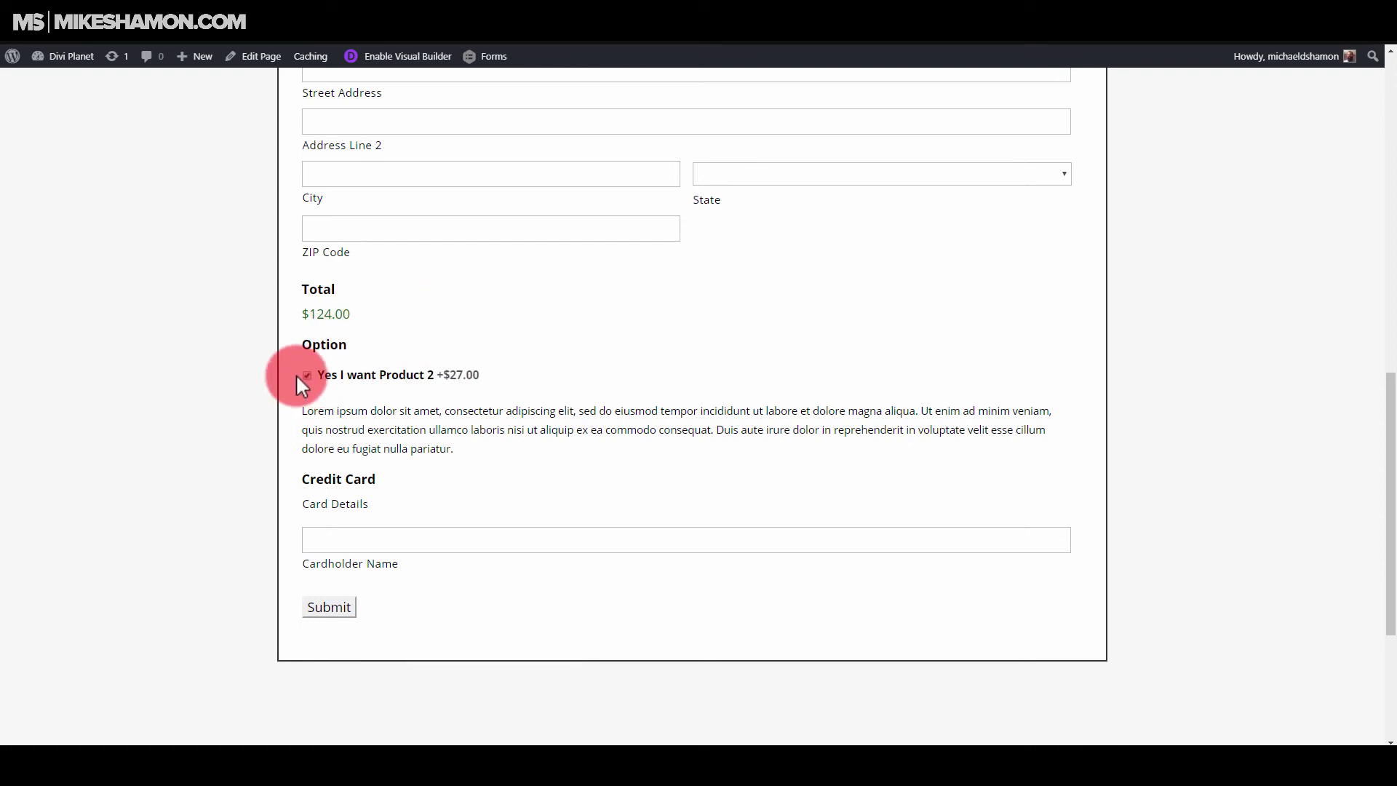
Click into the Card Details field, then return to the Gravity Forms editor
click(368, 544)
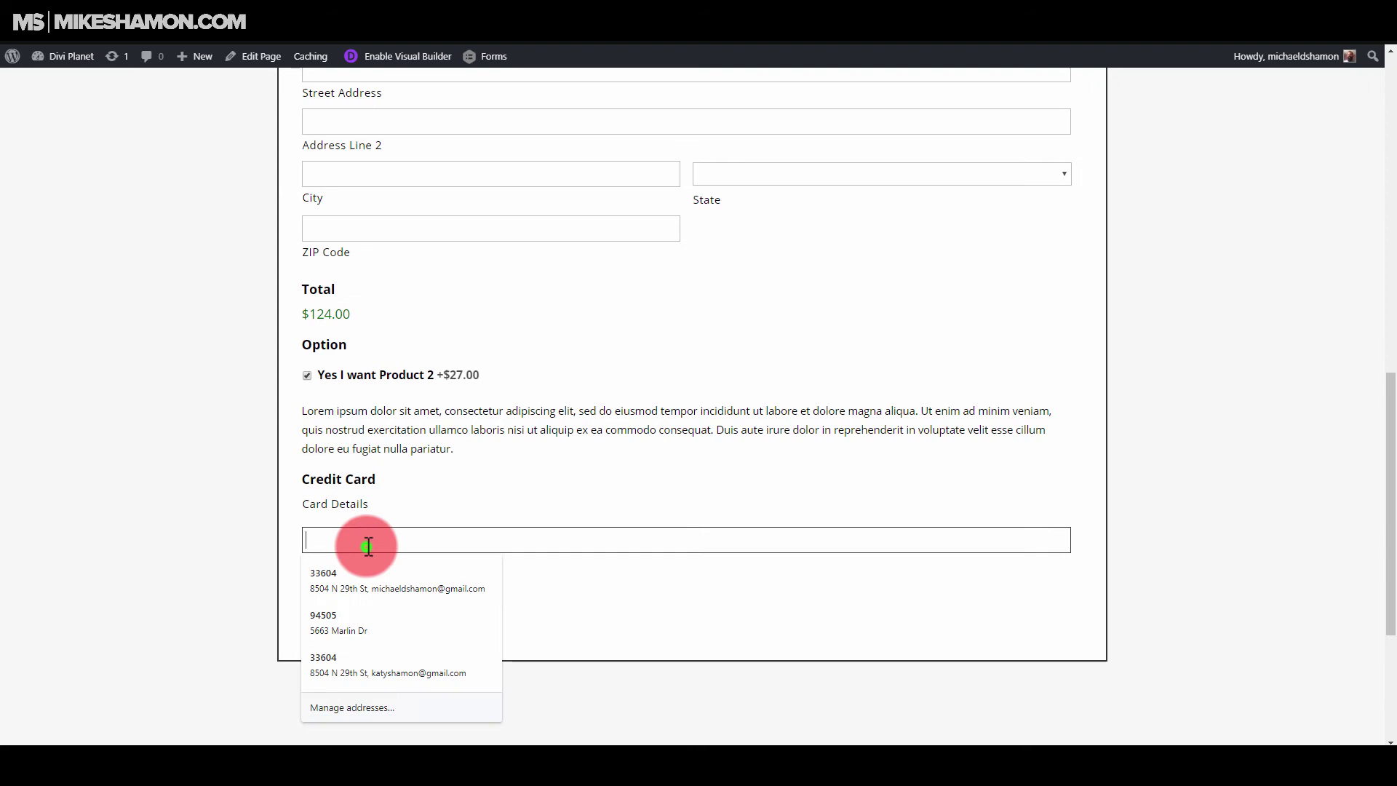
click(490, 598)
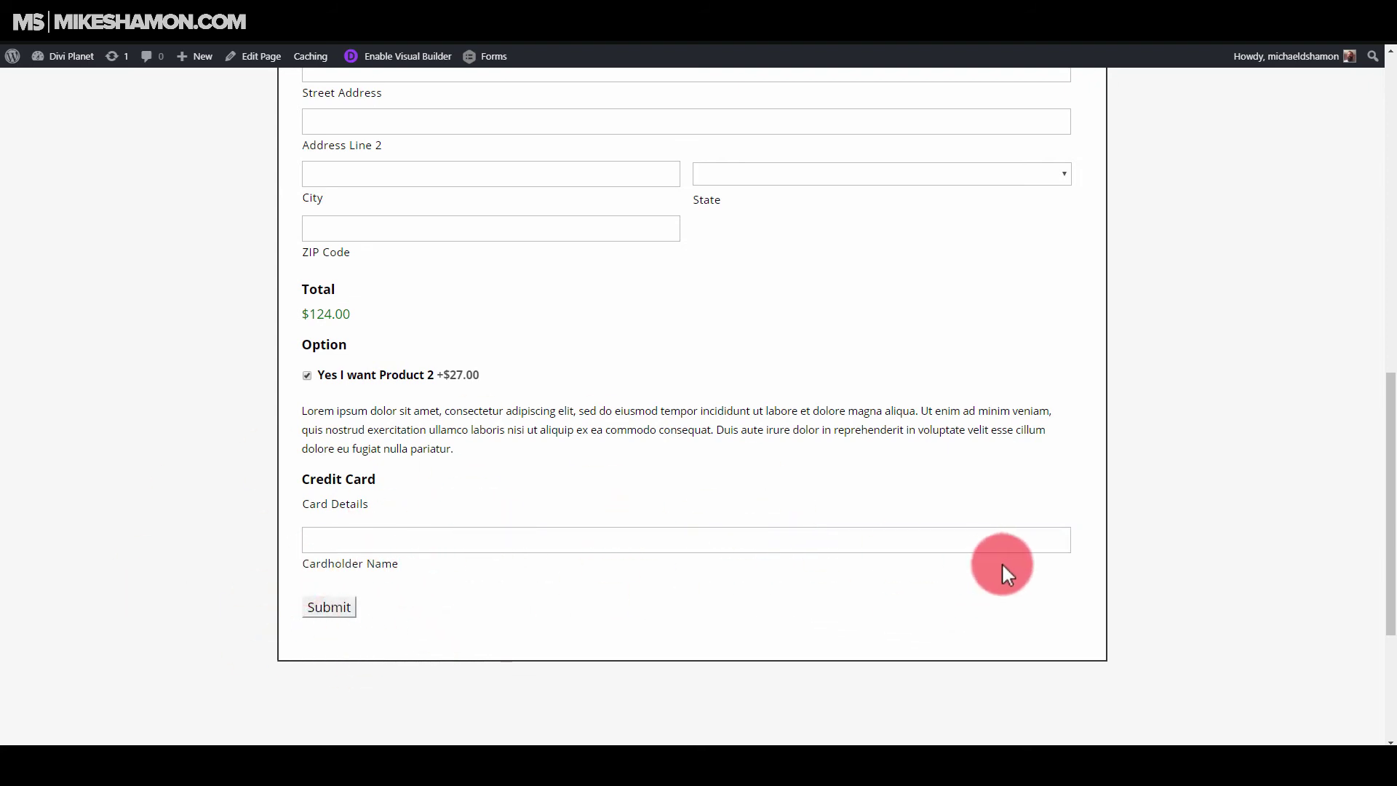
scroll(1005, 565, down, 3)
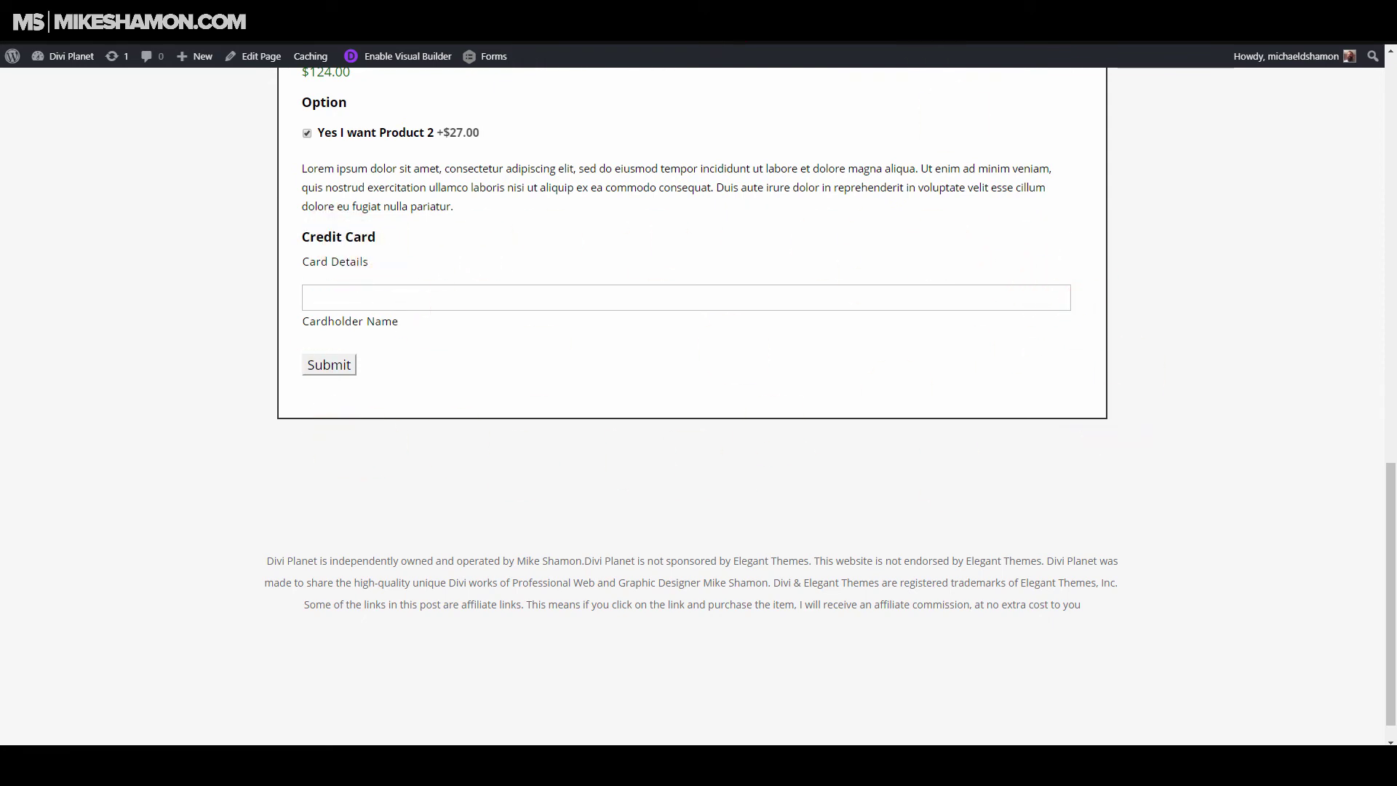
click(658, 29)
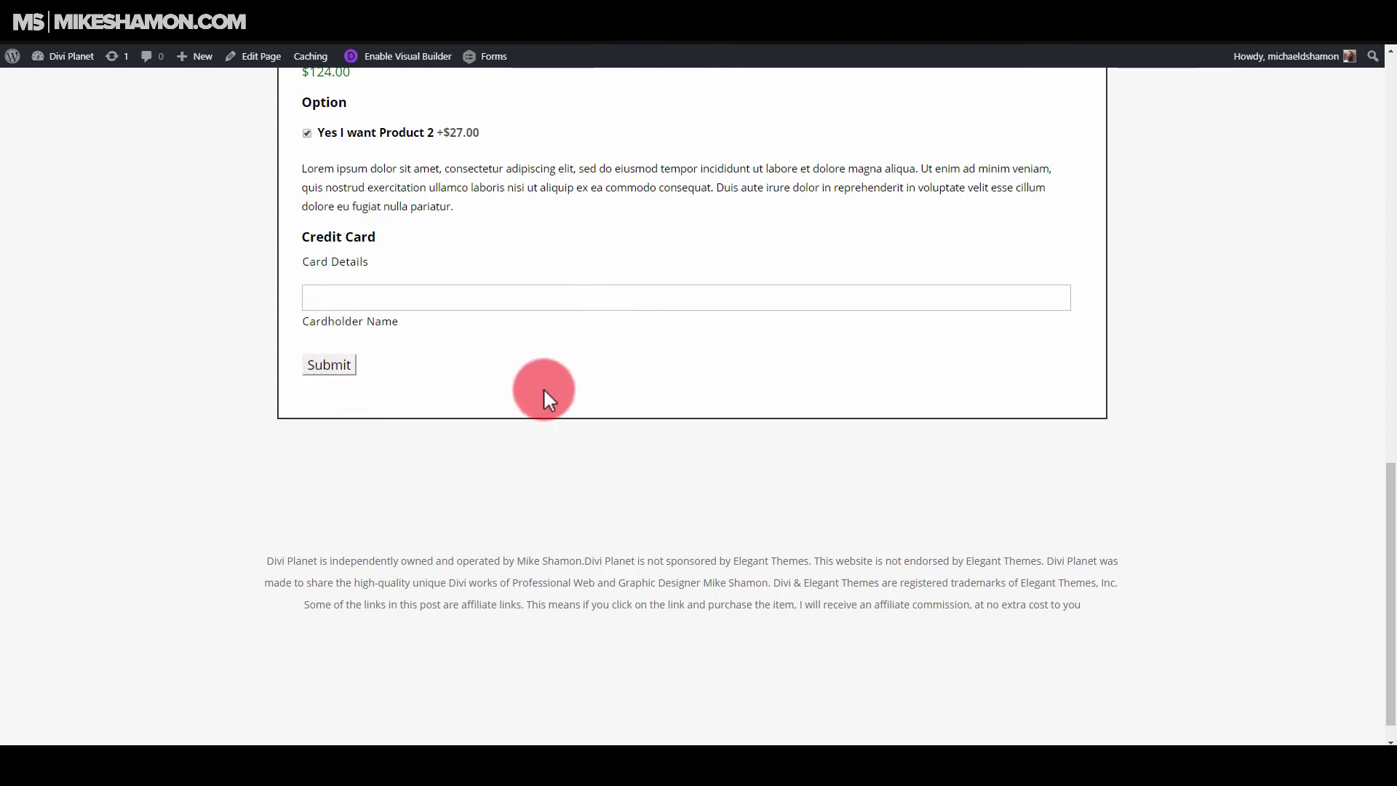
scroll(544, 393, up, 7)
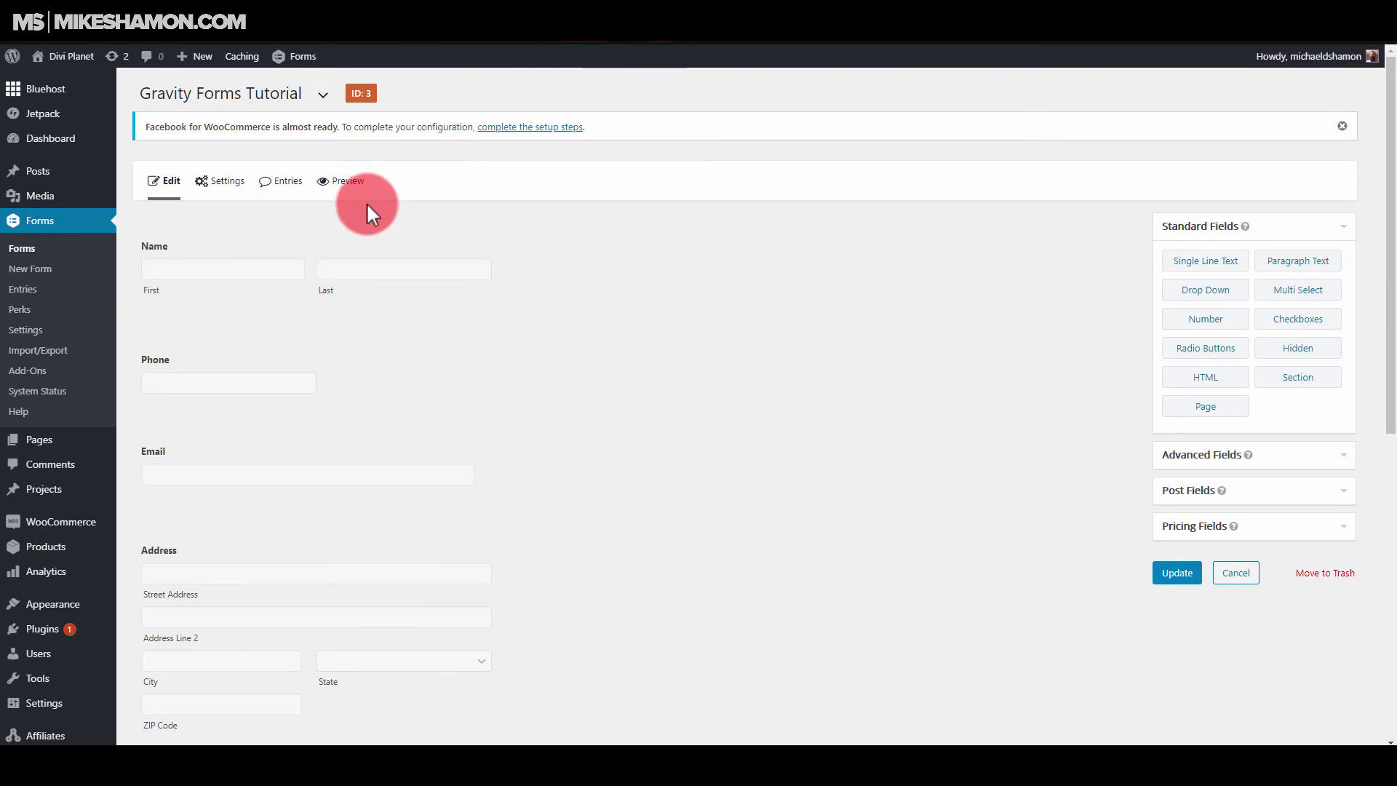
Go through Notifications to the Confirmations settings and edit the Default Confirmation
mouse_move(222, 185)
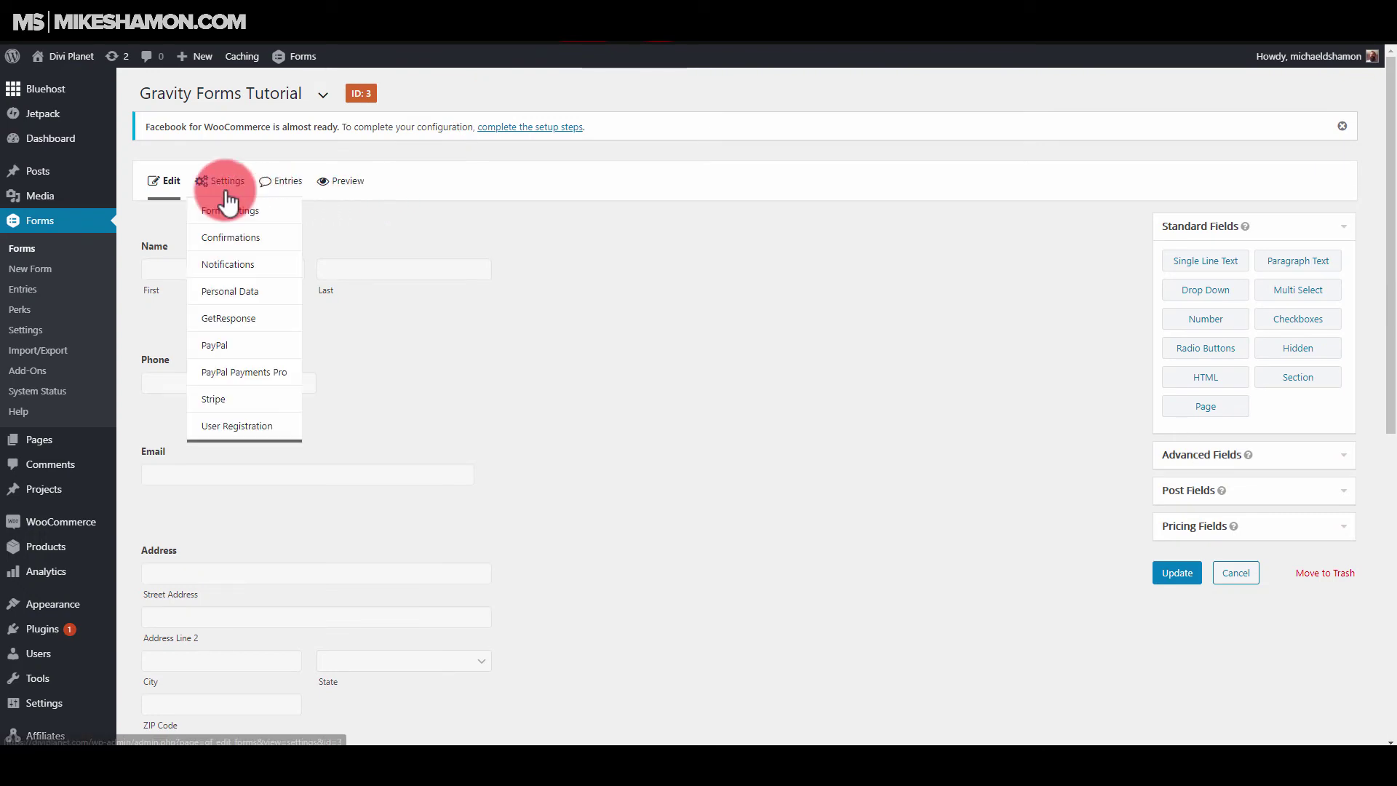
click(233, 251)
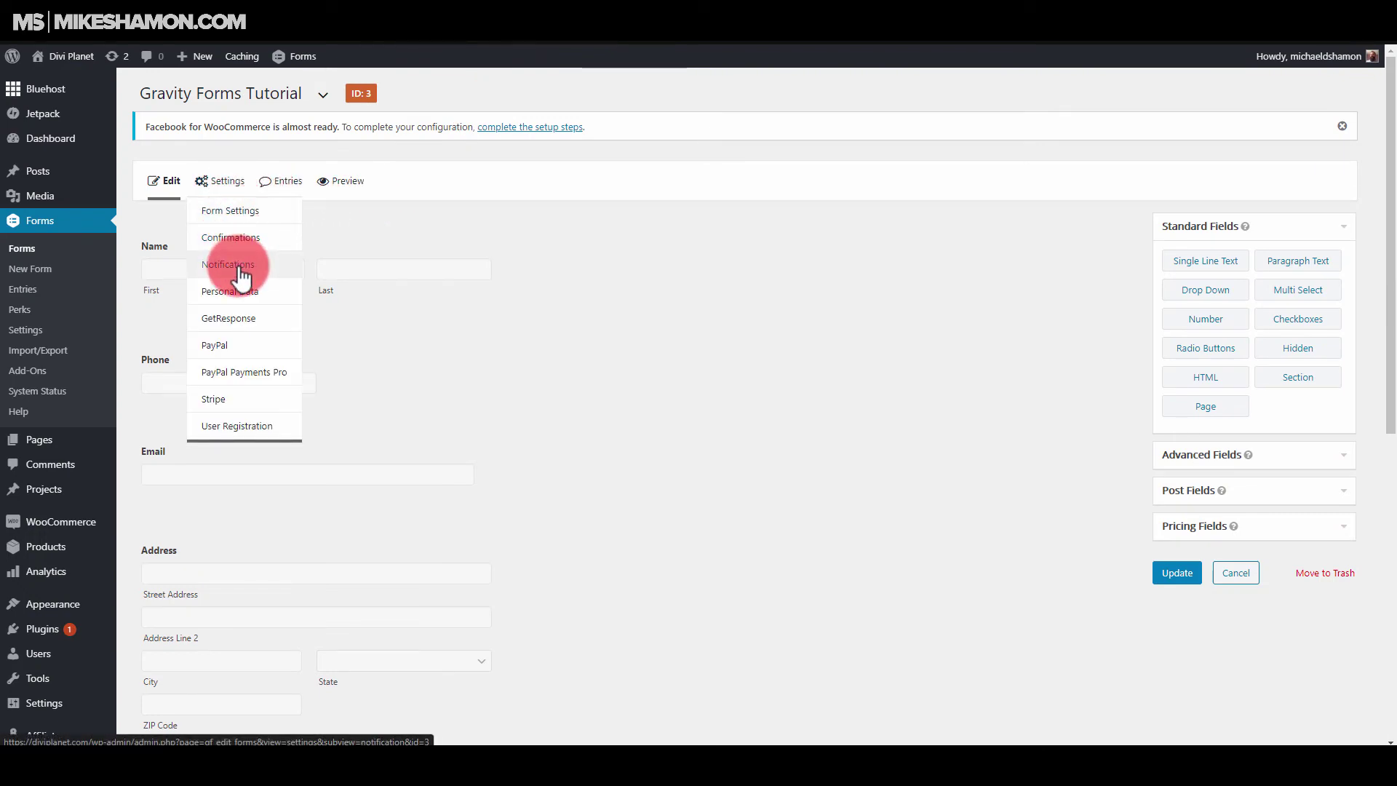
click(230, 265)
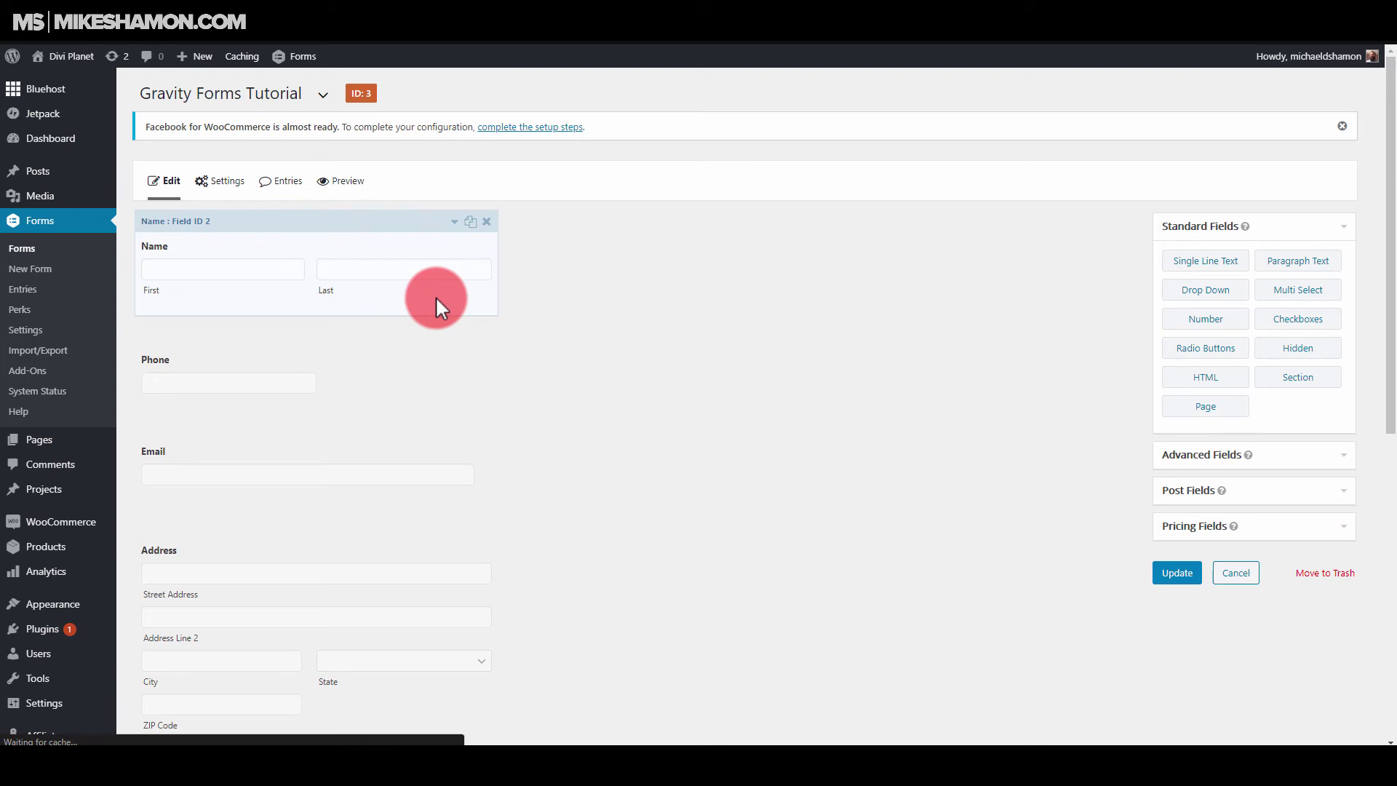
mouse_move(232, 182)
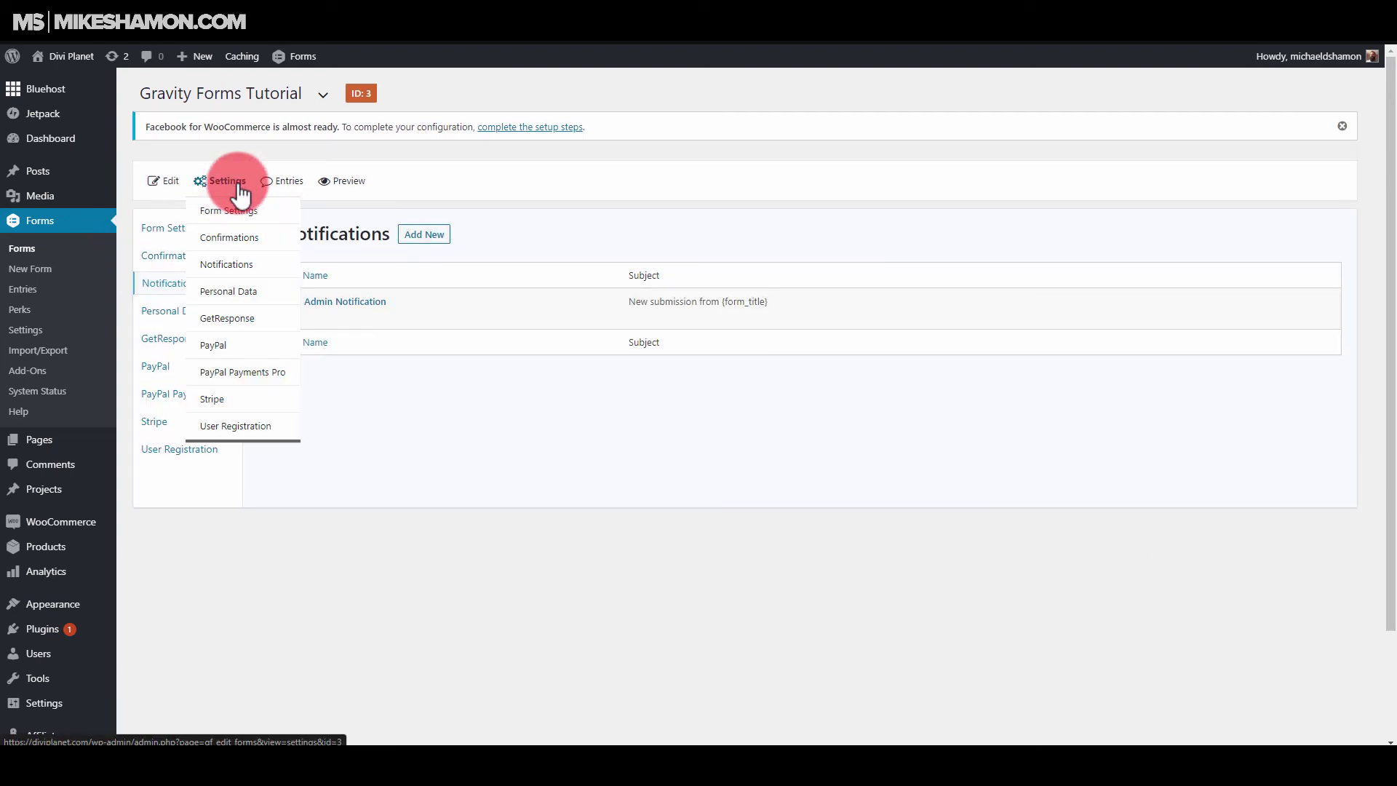
click(231, 238)
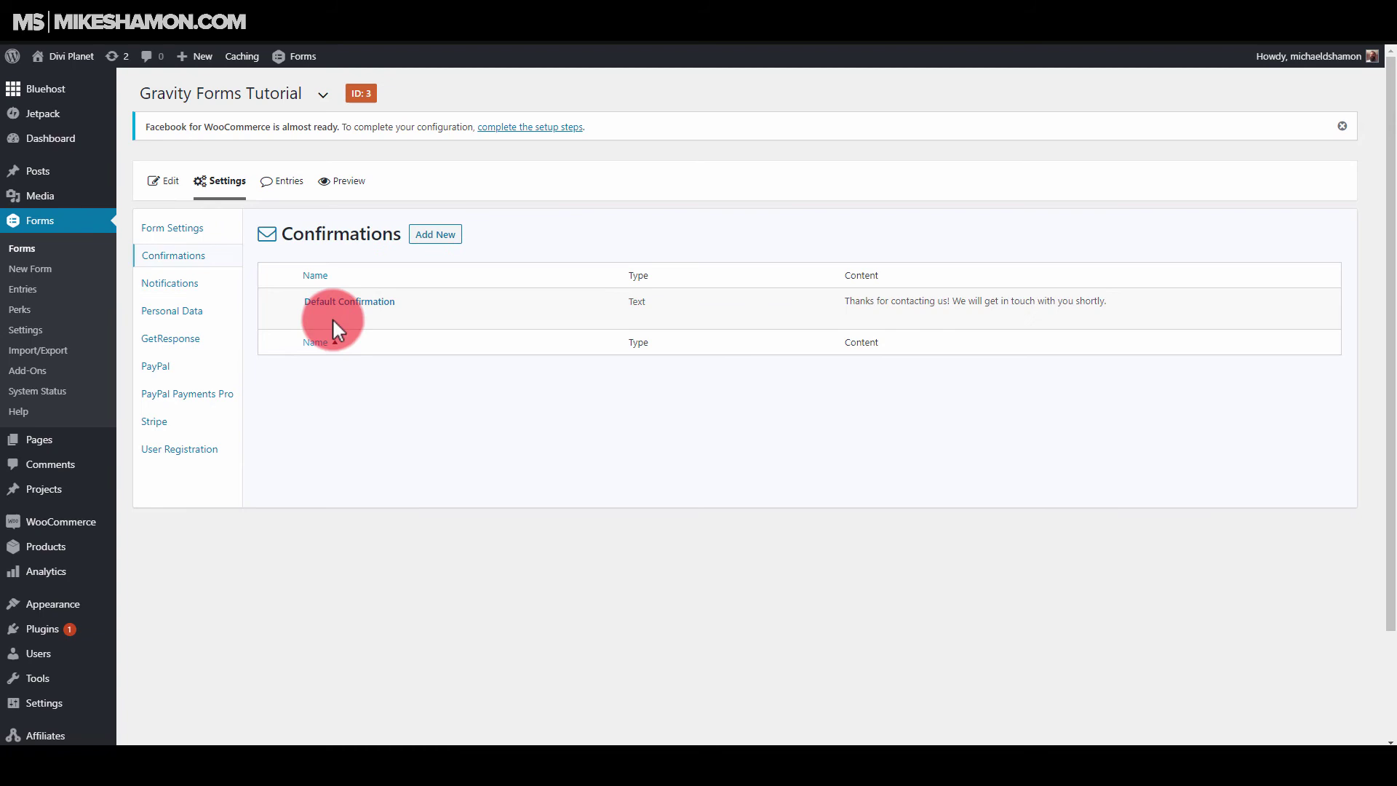
click(312, 317)
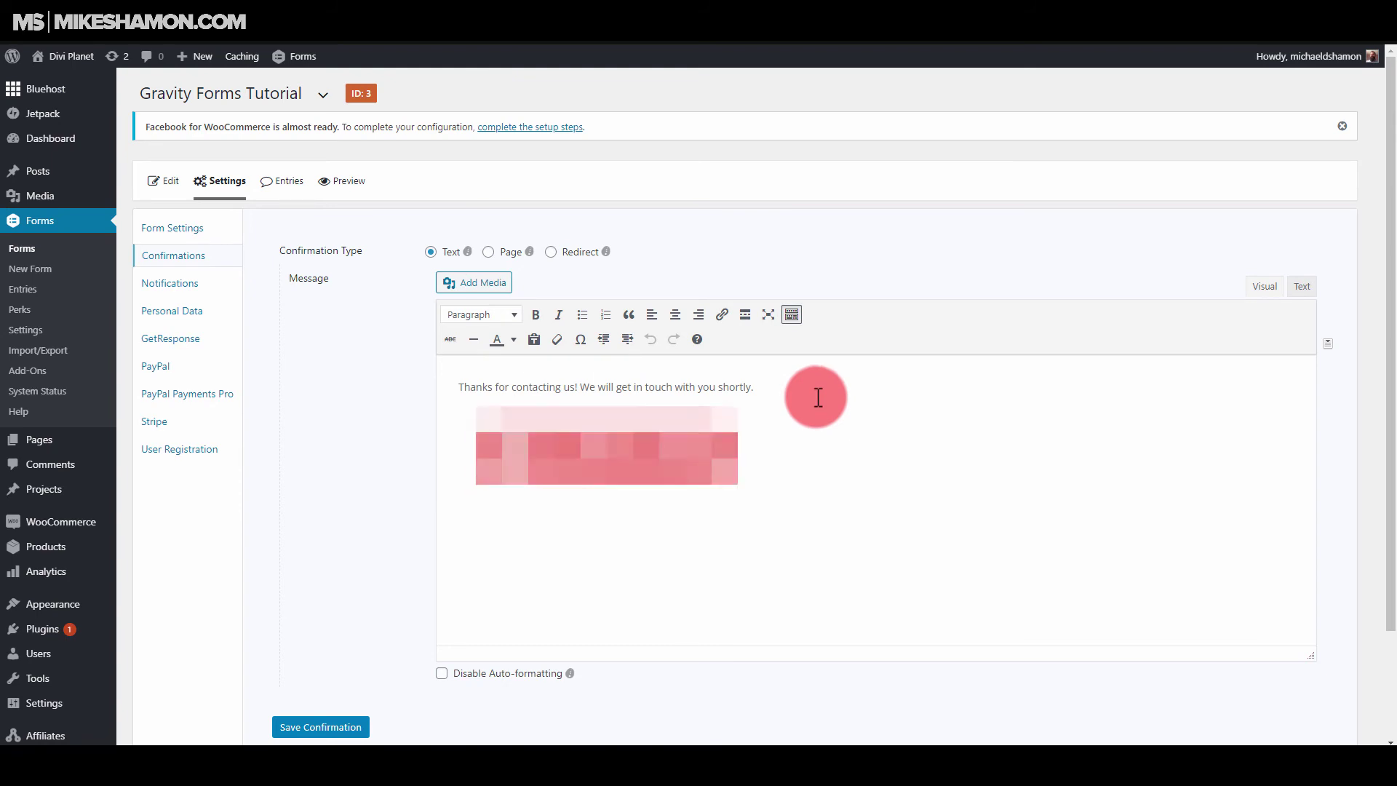
Select the 'Thanks for contacting us! We will get in touch with you shortly.' message text
click(786, 391)
triple_click(785, 391)
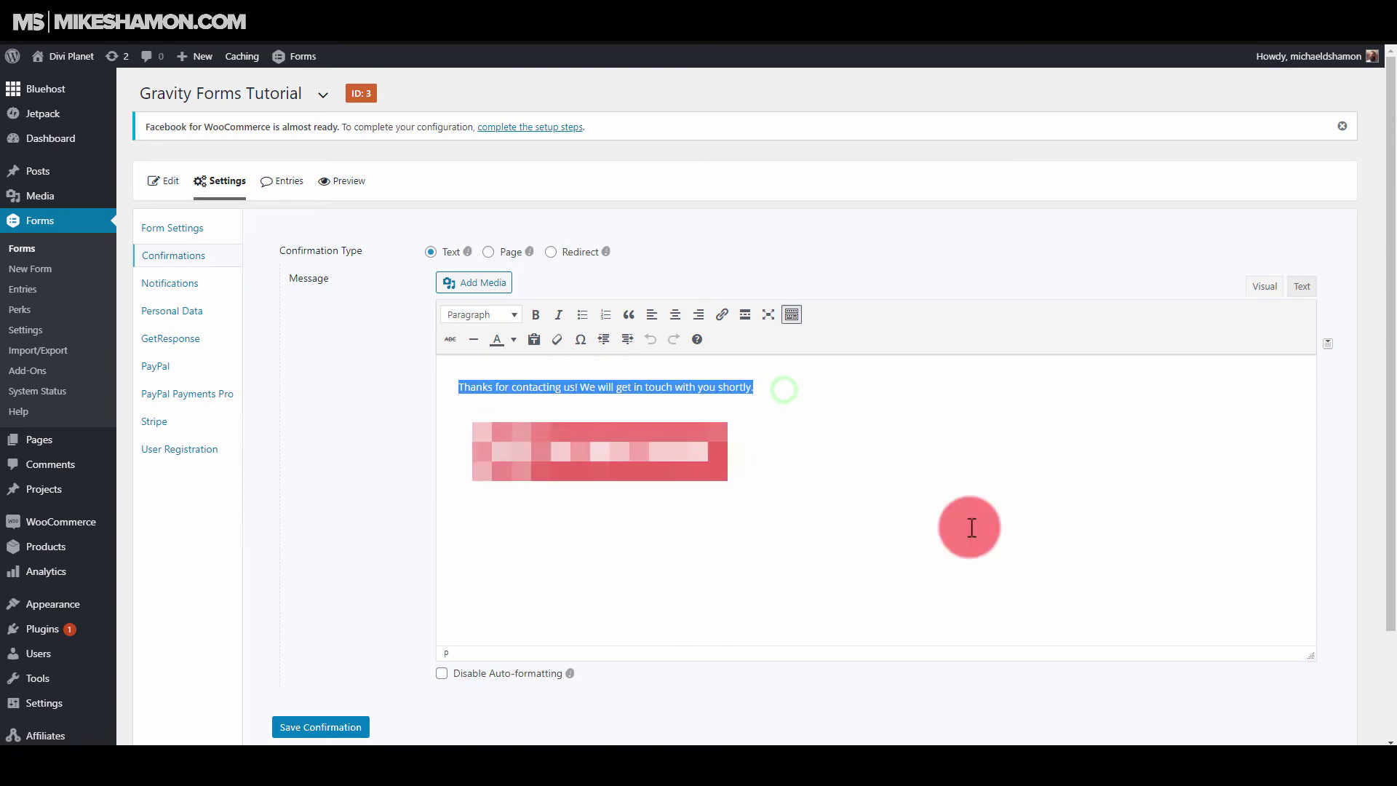
drag(785, 391, 468, 402)
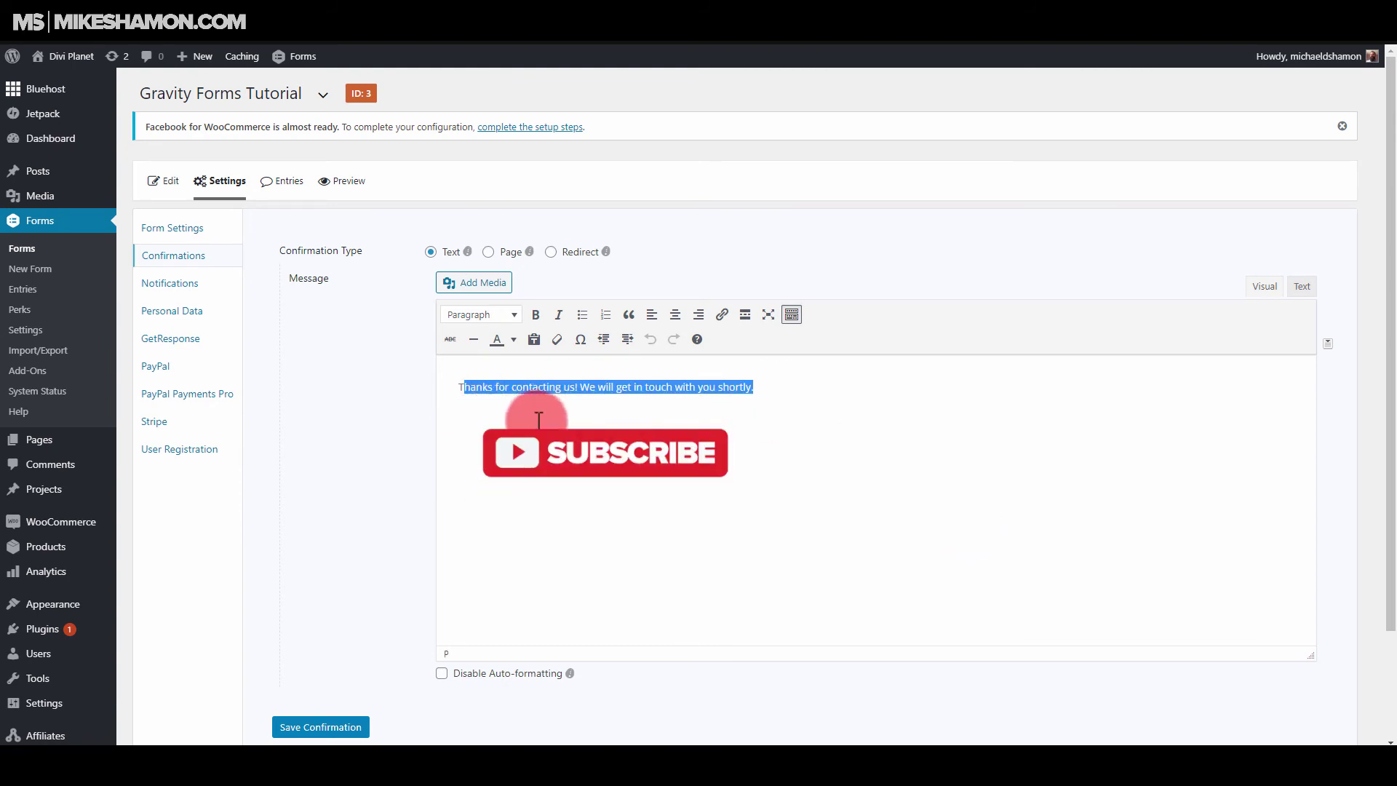
click(753, 389)
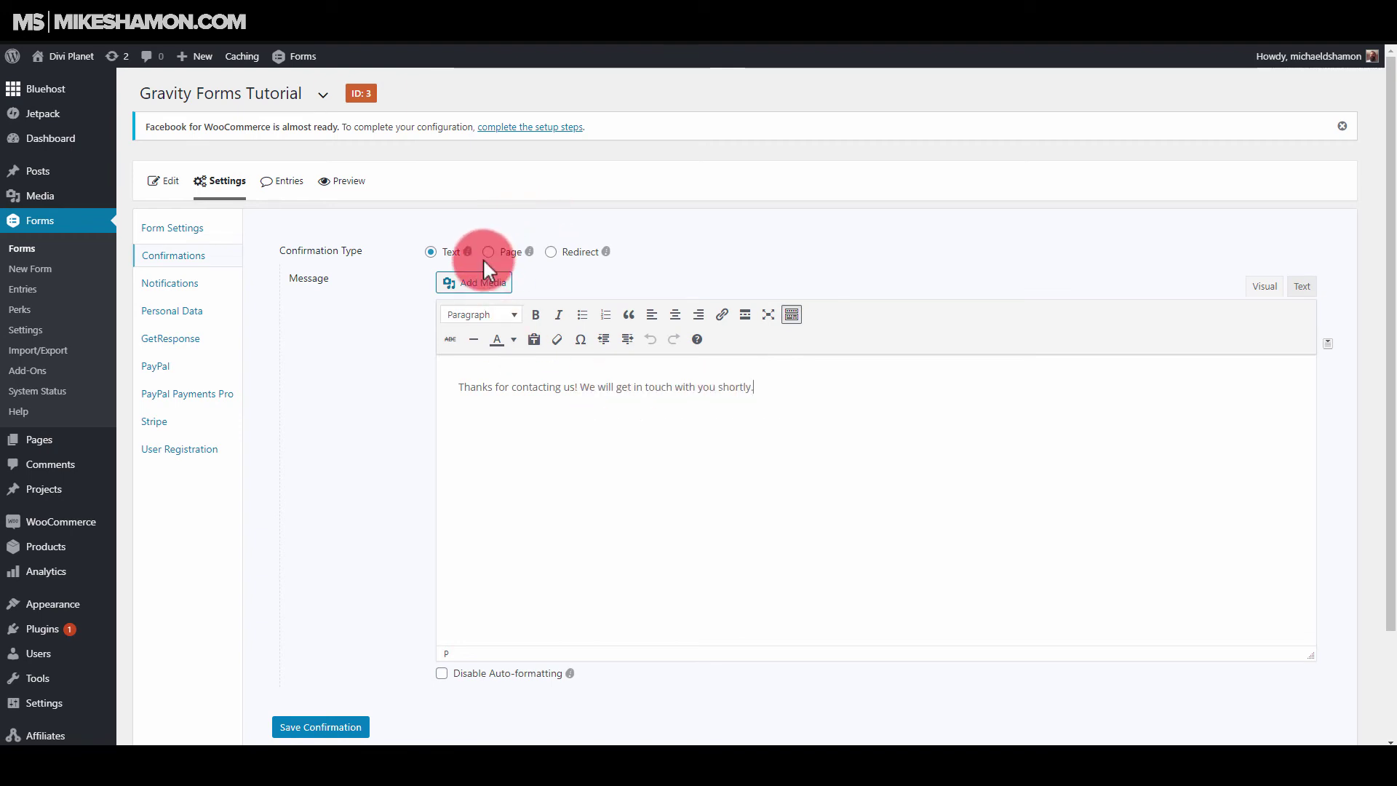
drag(799, 393, 454, 391)
click(851, 378)
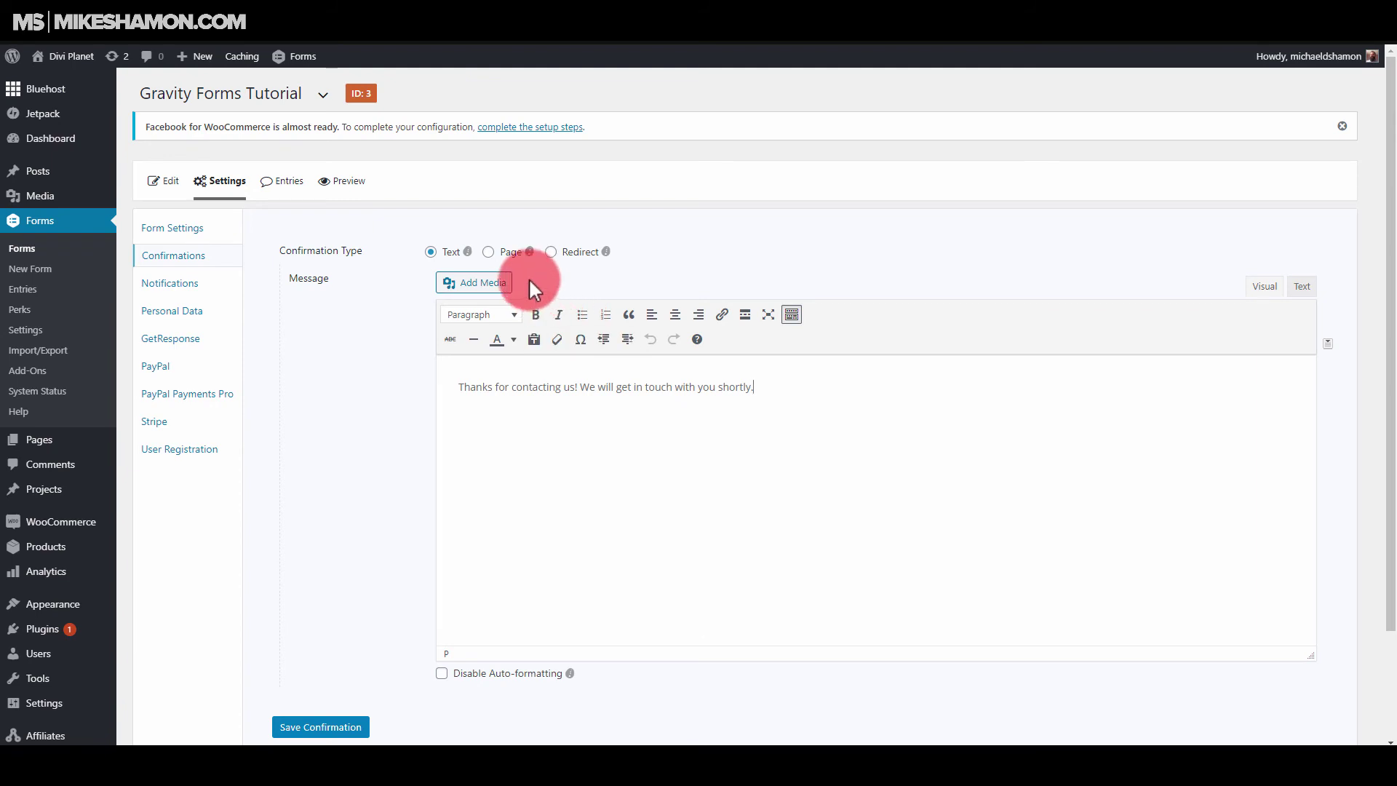
Try the Page confirmation type and its page list, then the Redirect type
click(487, 251)
click(568, 283)
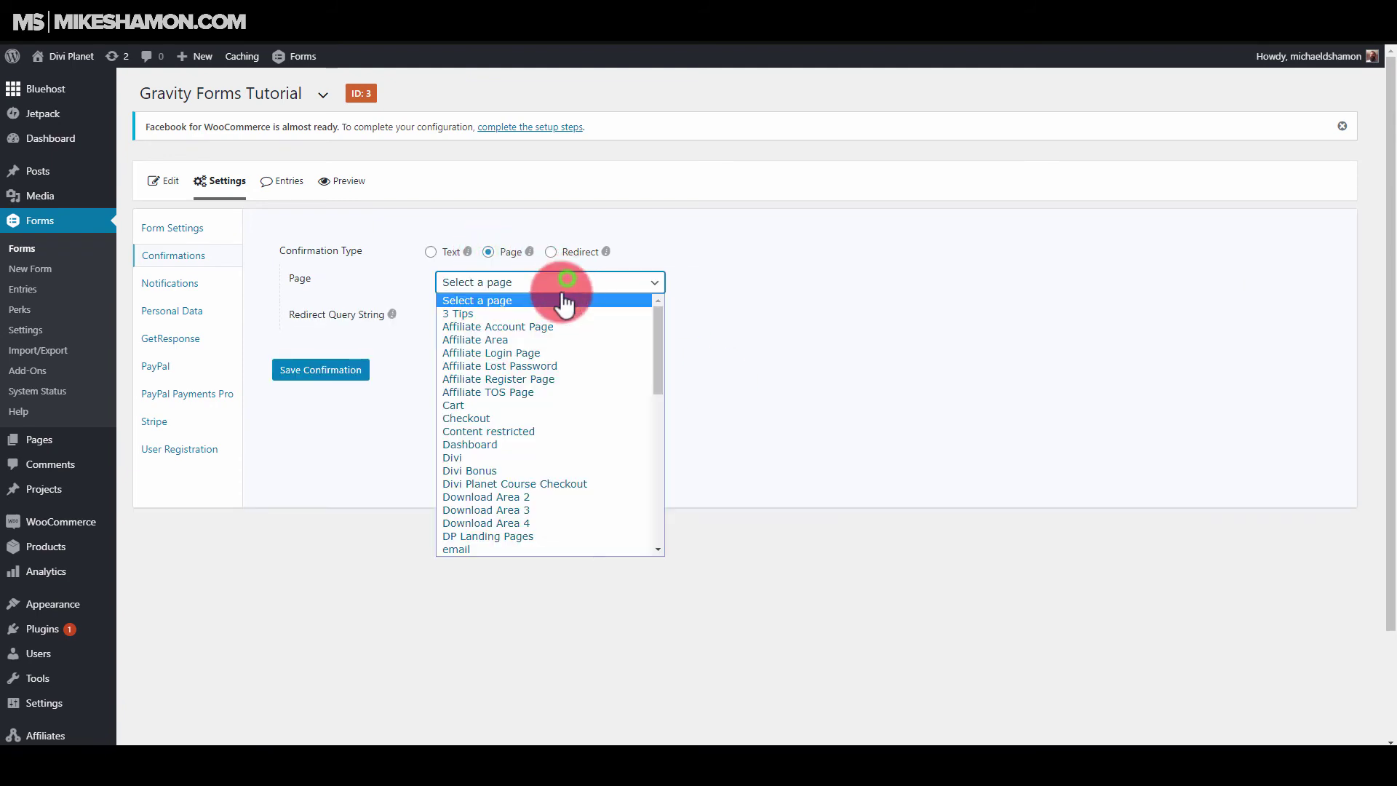
click(821, 281)
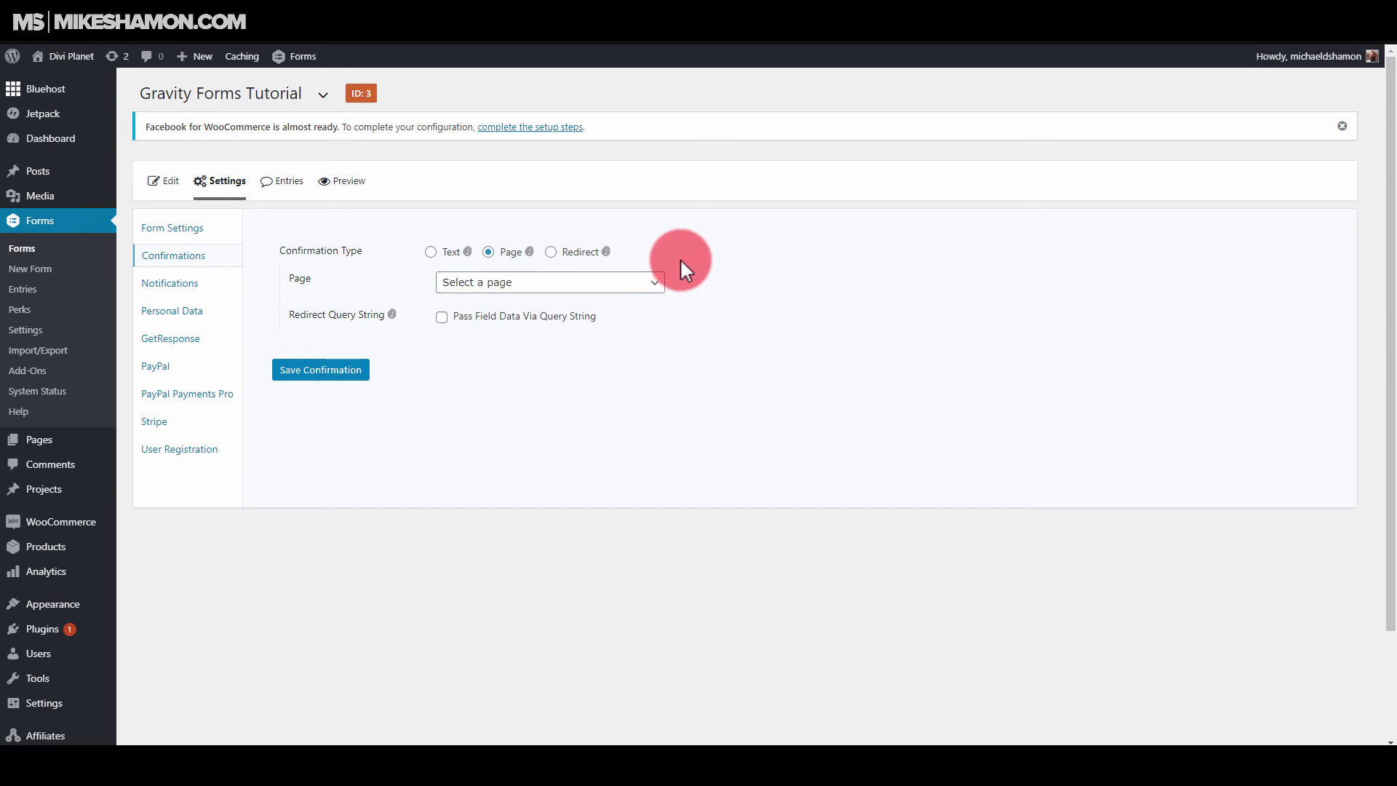
click(659, 280)
click(708, 246)
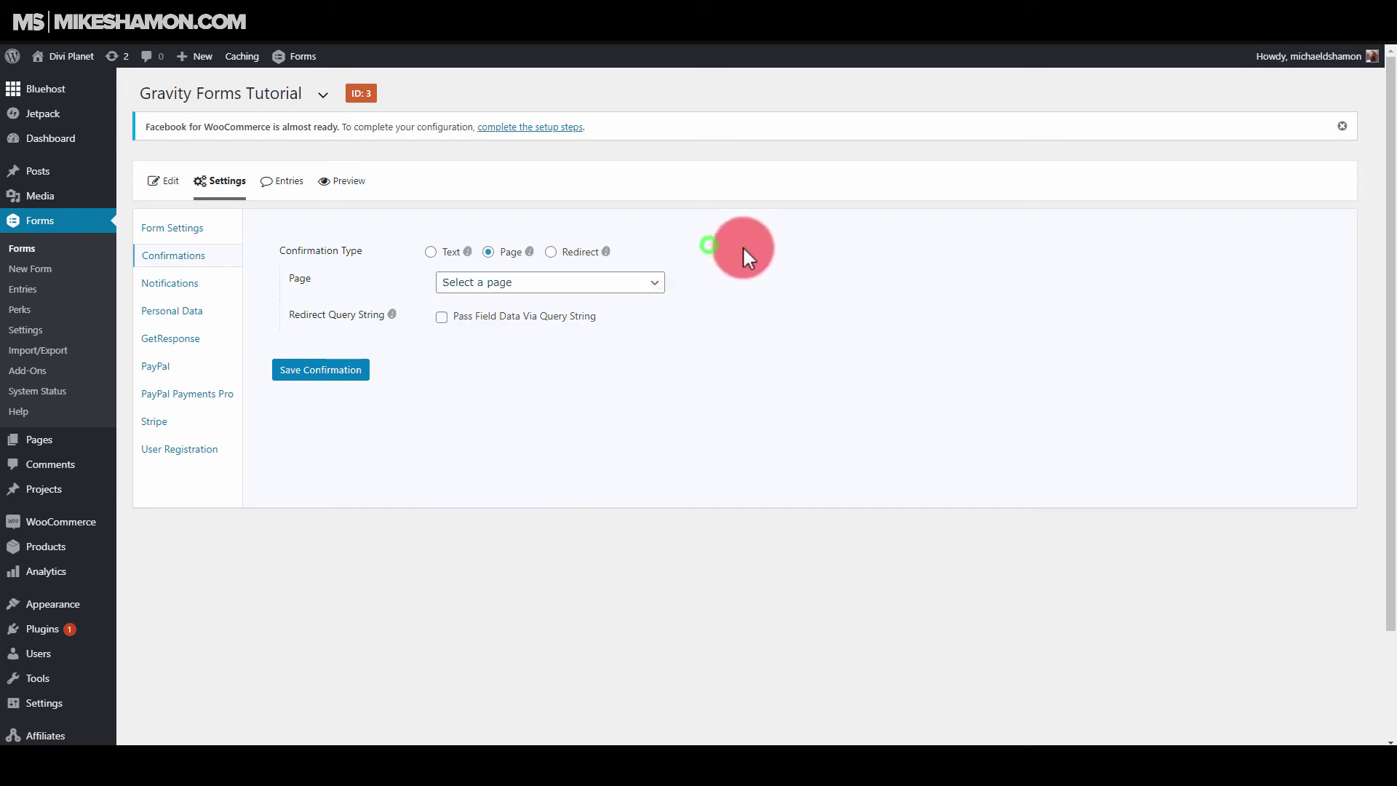
click(550, 252)
click(461, 282)
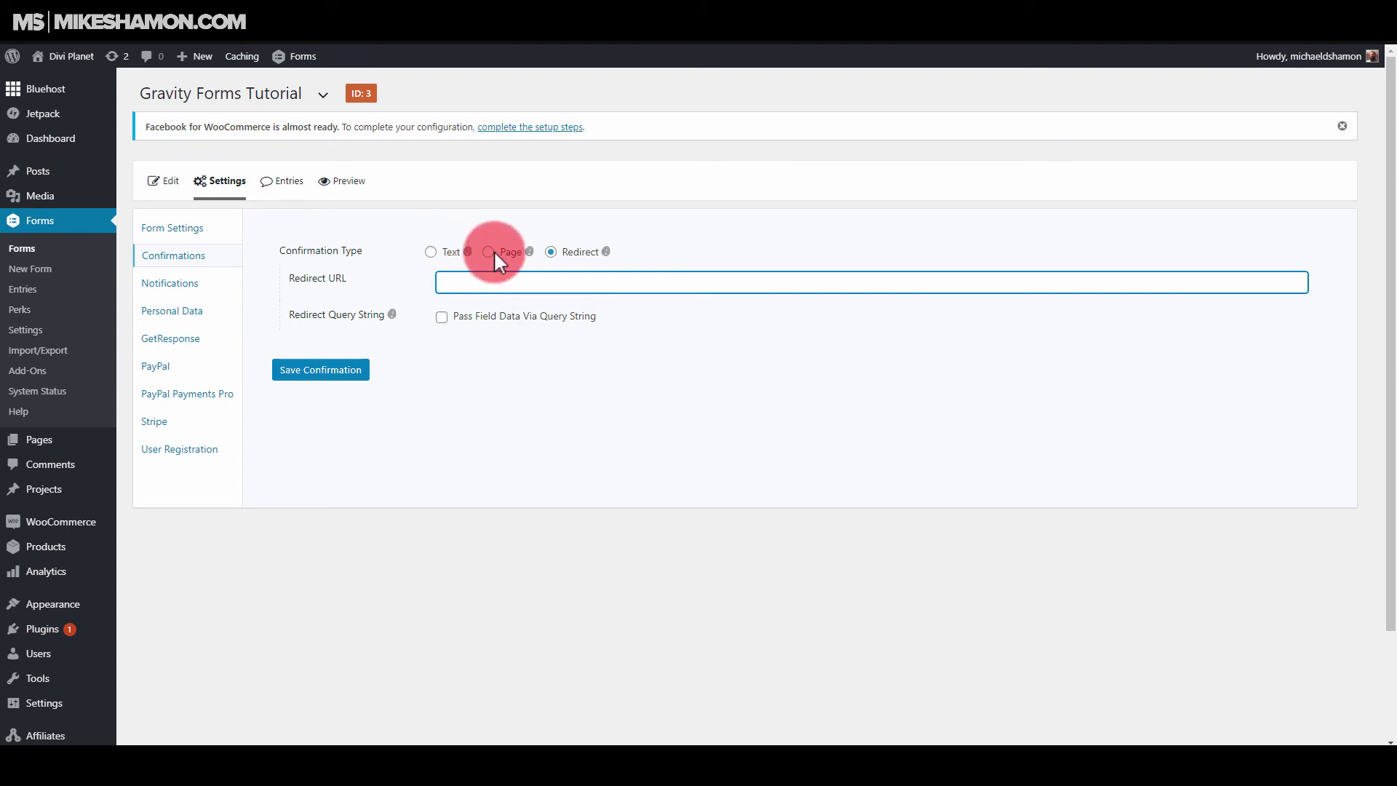
Briefly retry Page, then set the confirmation back to the Text thank-you message
click(429, 252)
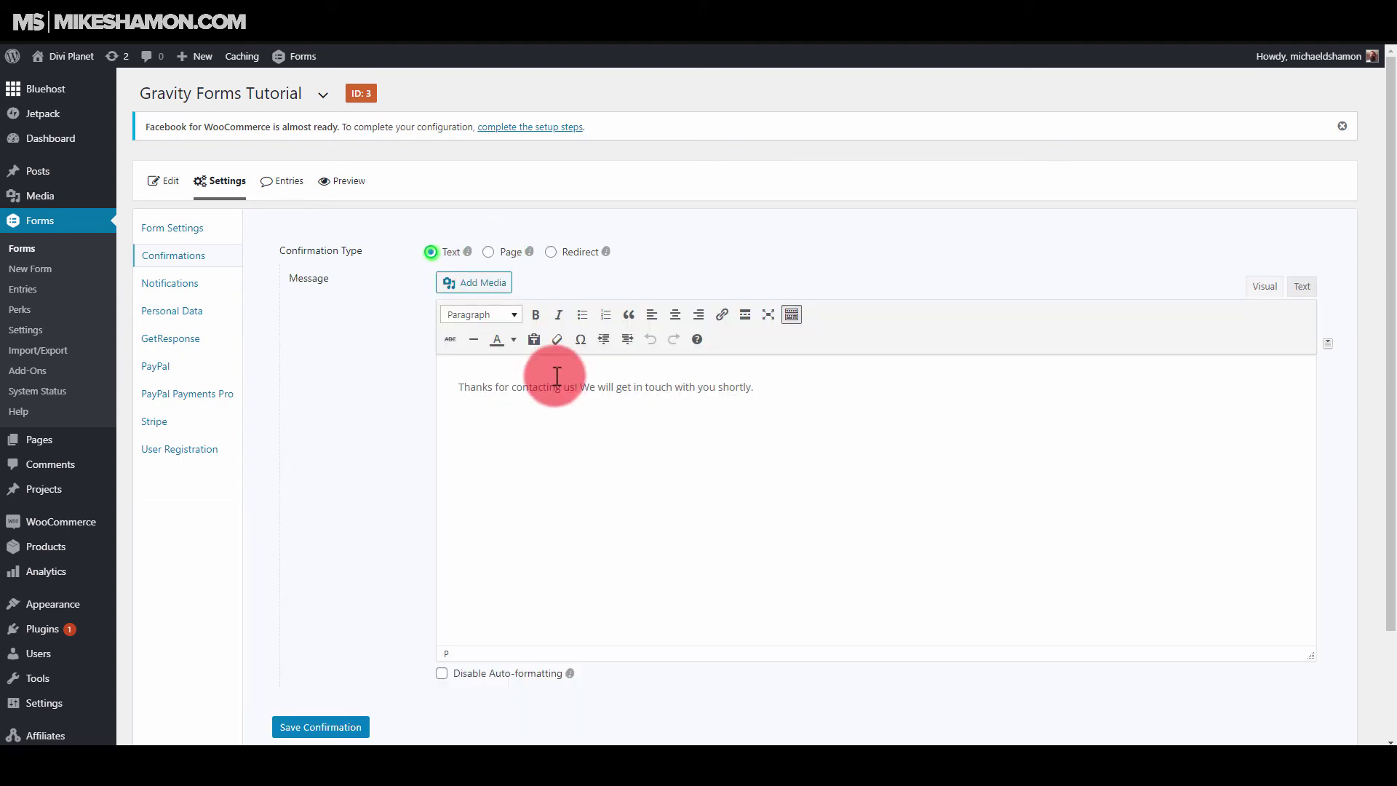
click(487, 252)
click(518, 282)
click(765, 303)
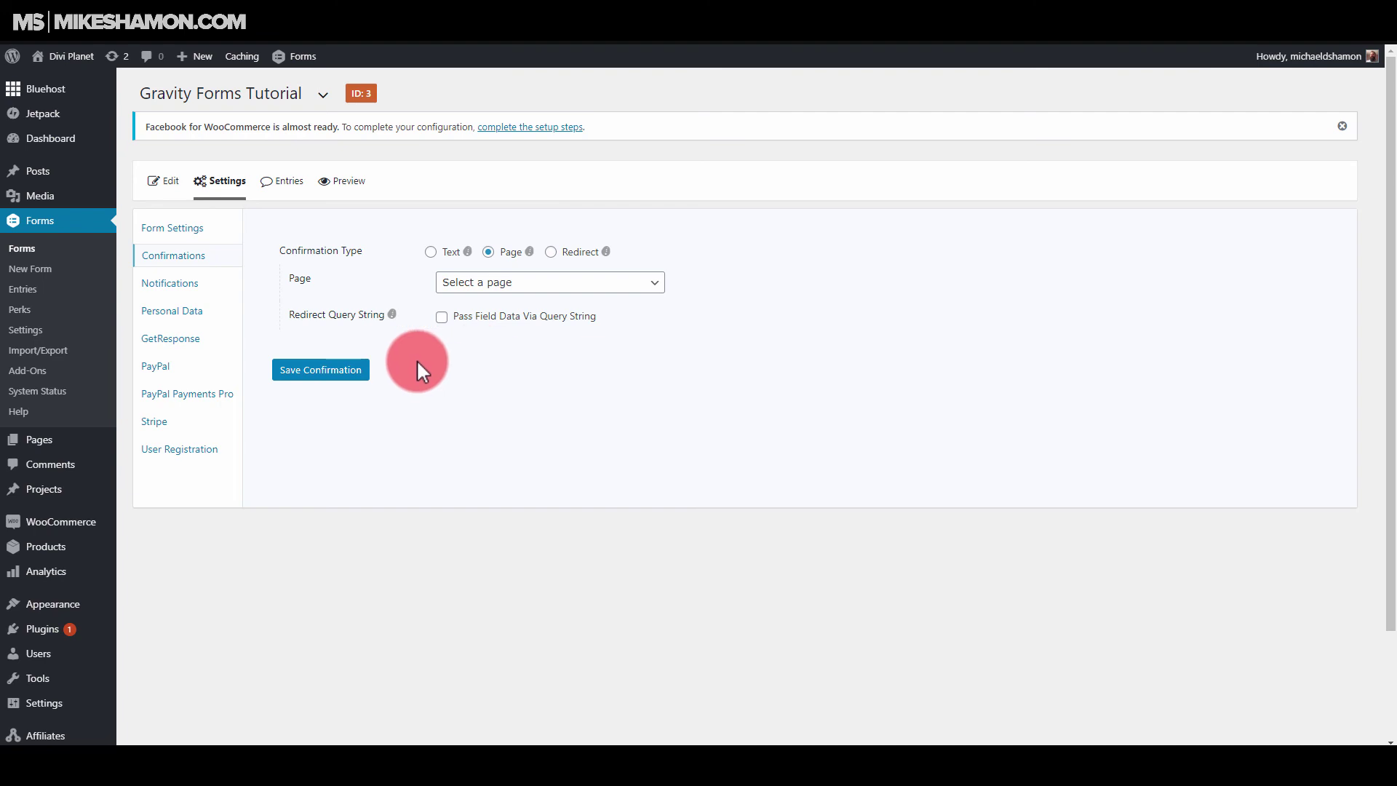
right_click(553, 356)
click(445, 352)
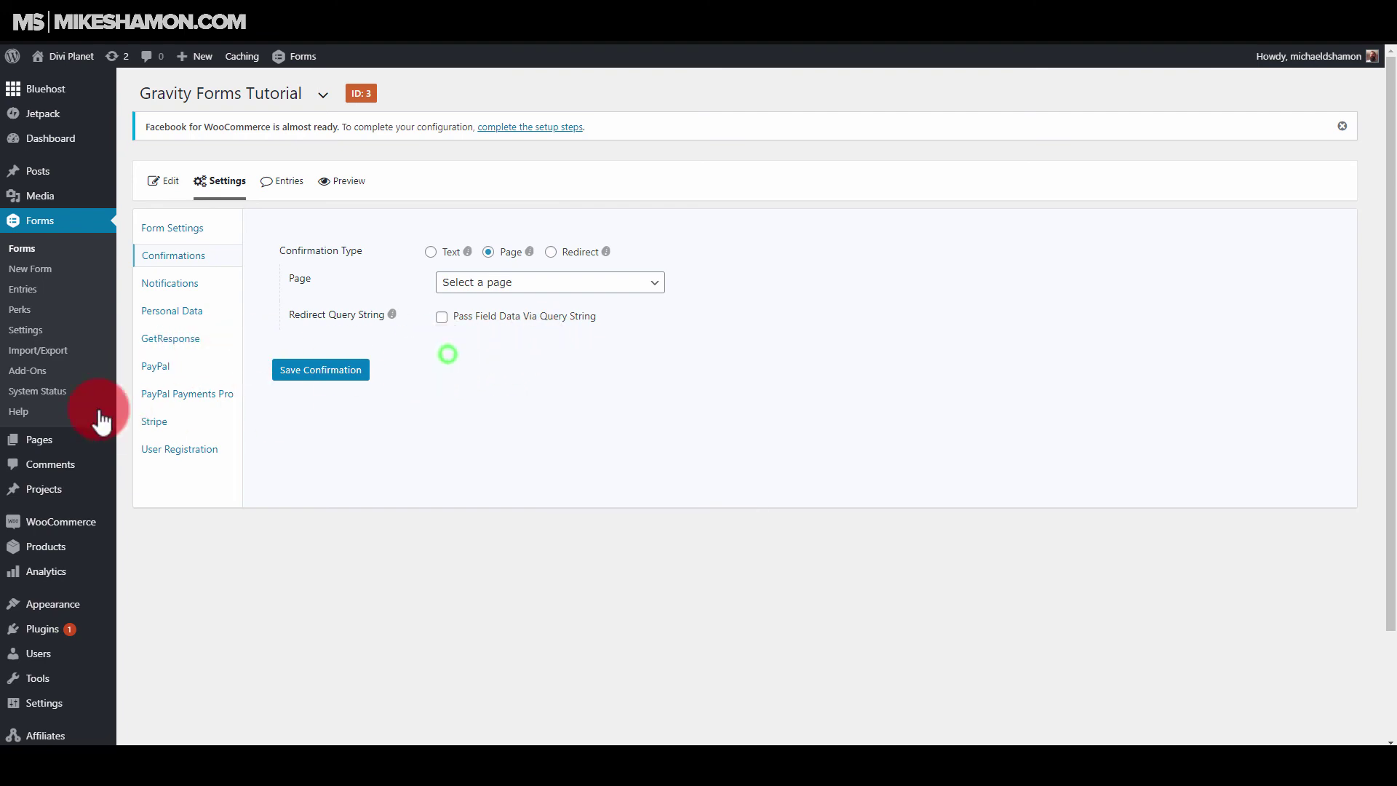
right_click(180, 343)
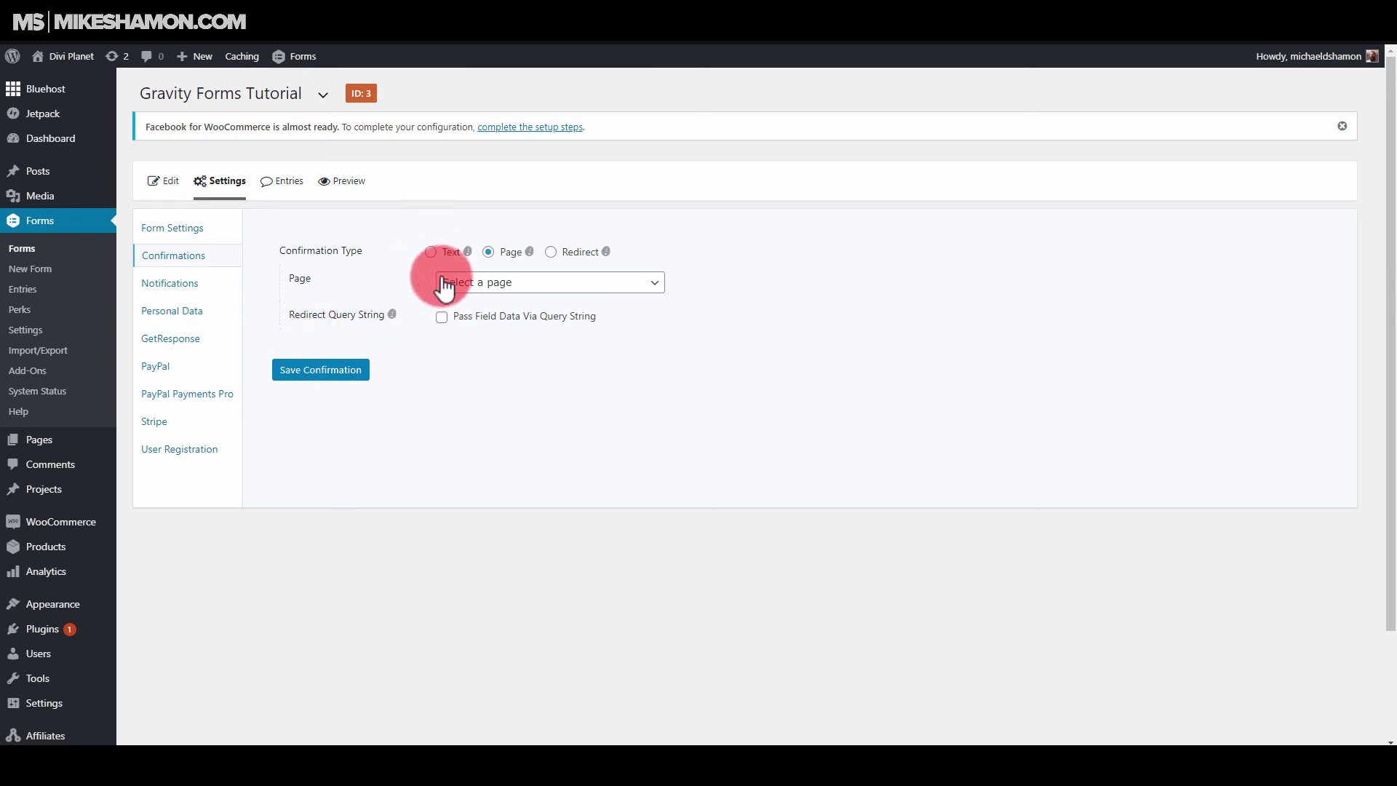
click(431, 251)
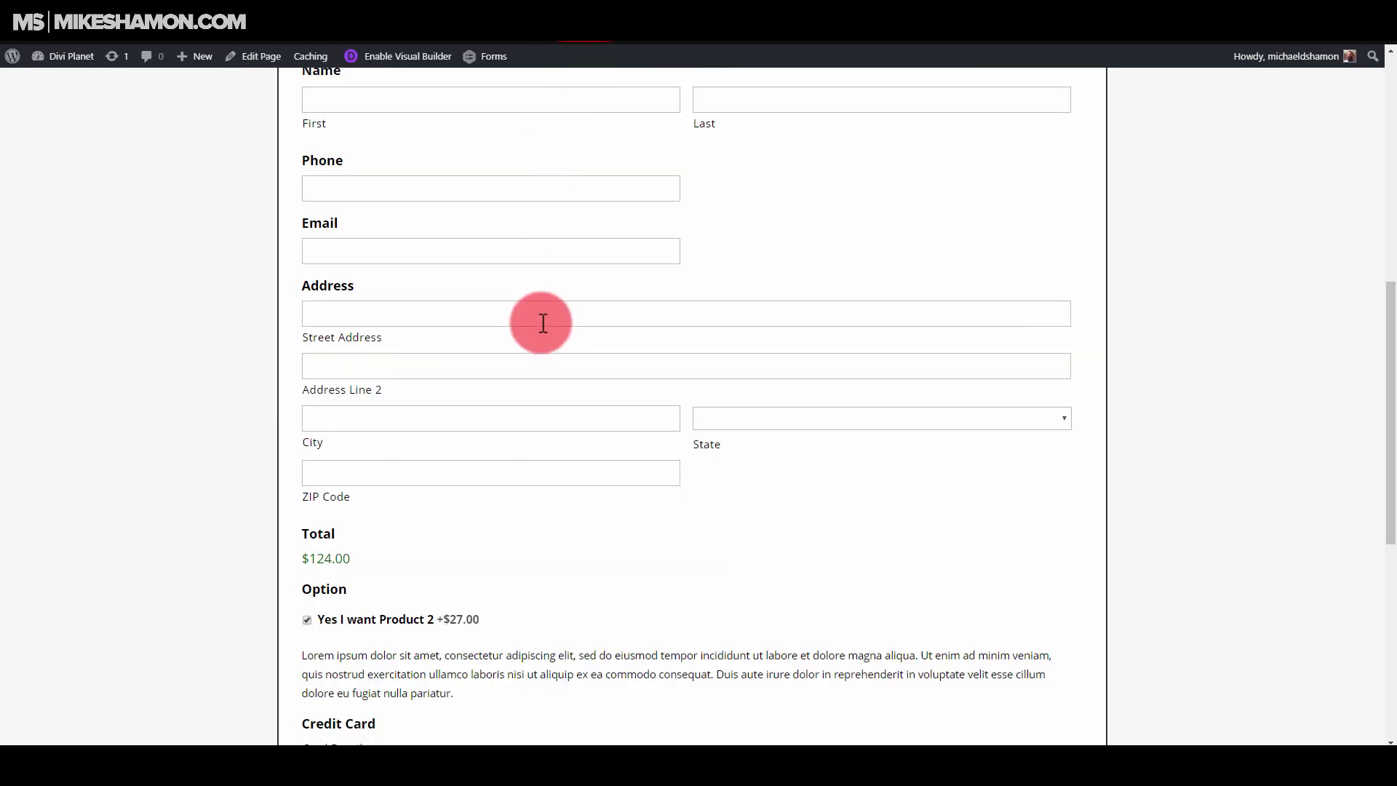
Scroll the live checkout form and try the First name field
scroll(539, 321, up, 8)
scroll(433, 347, down, 8)
scroll(434, 347, up, 8)
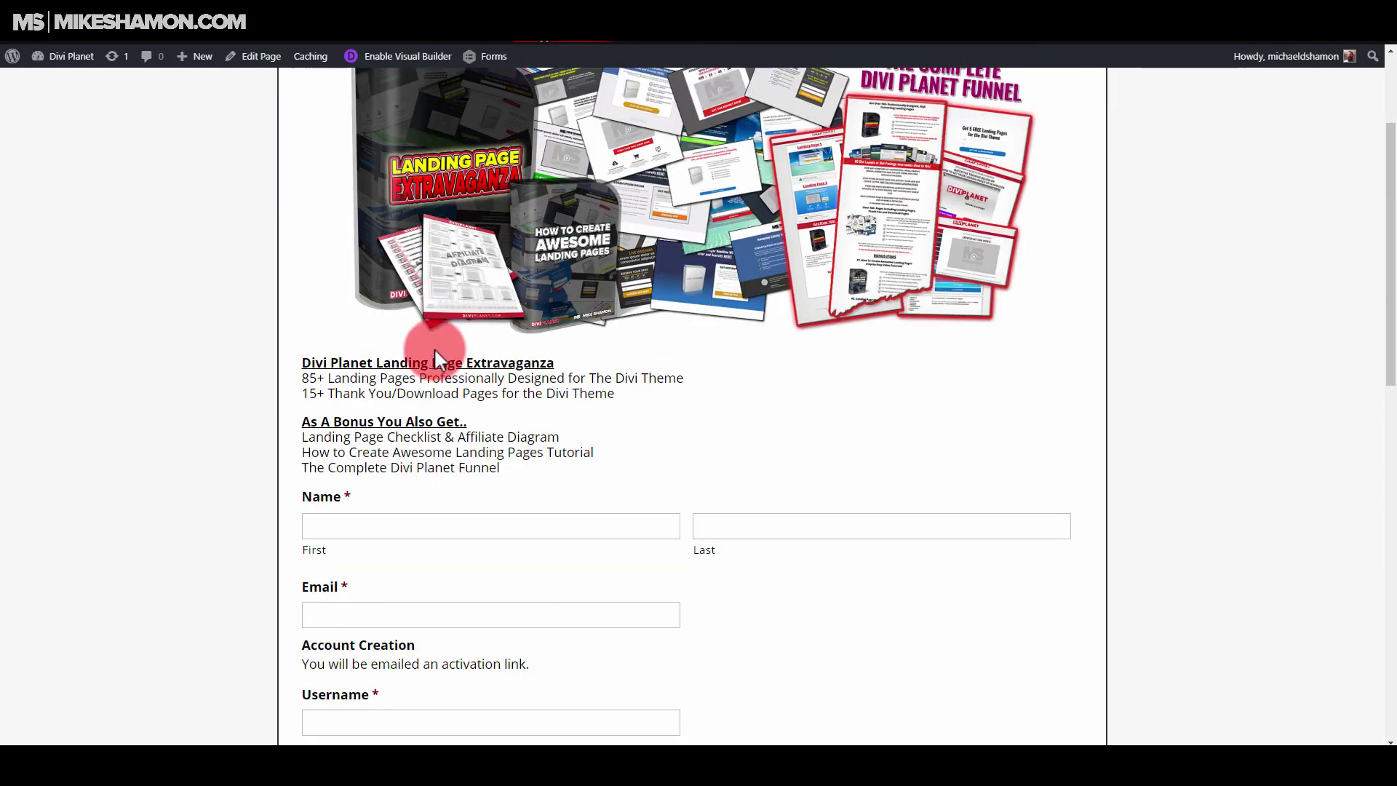
scroll(568, 251, down, 7)
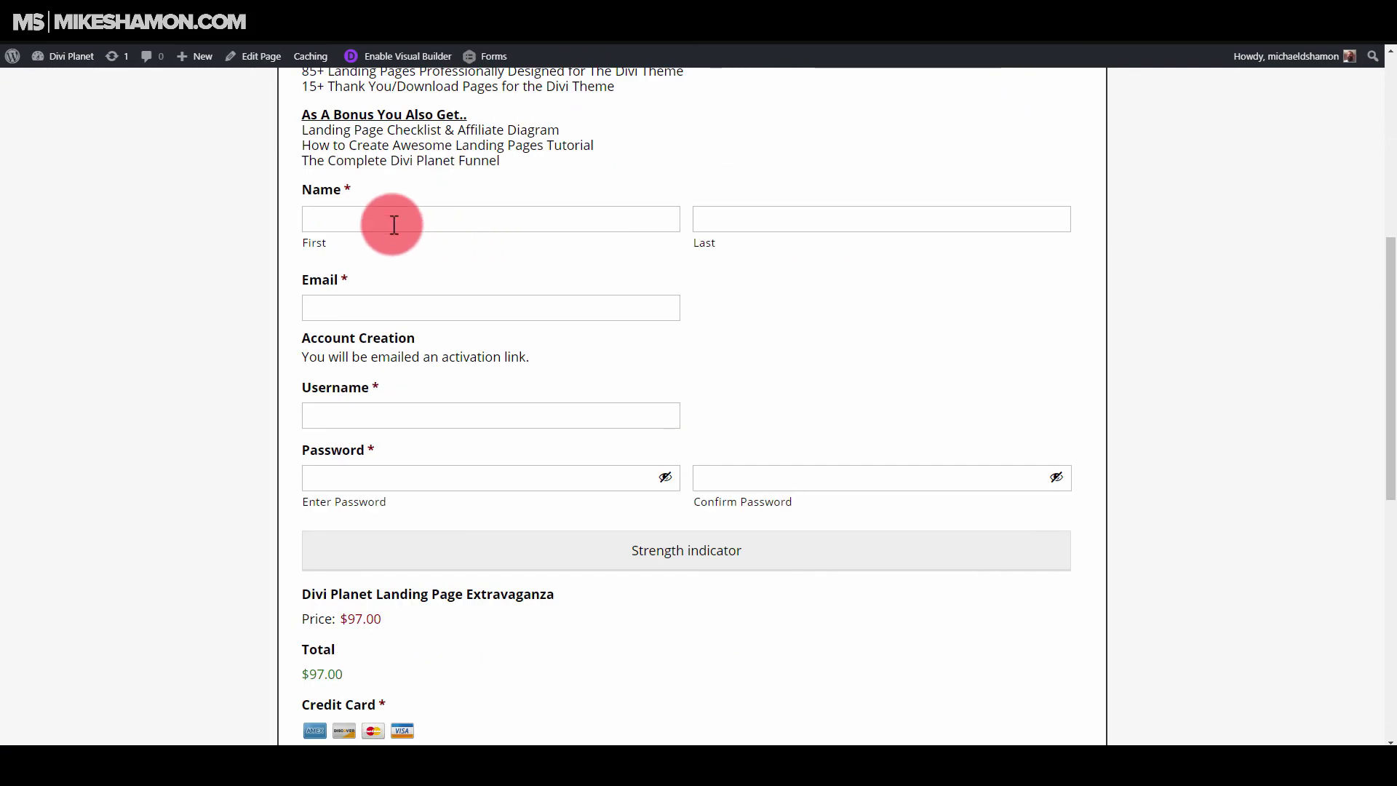
click(390, 220)
click(676, 275)
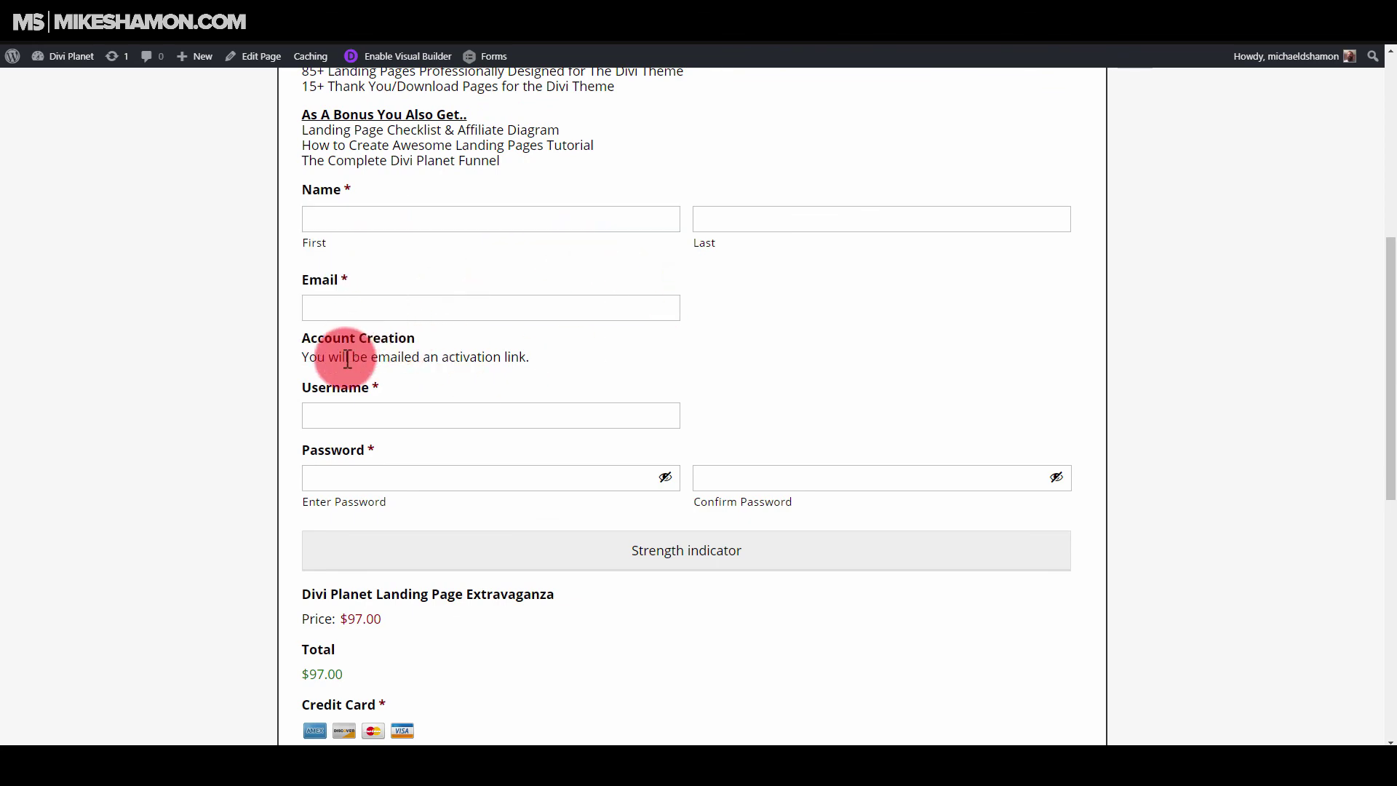
Check the credit card Card Number field, leaving it empty, and scroll back up
scroll(539, 396, down, 3)
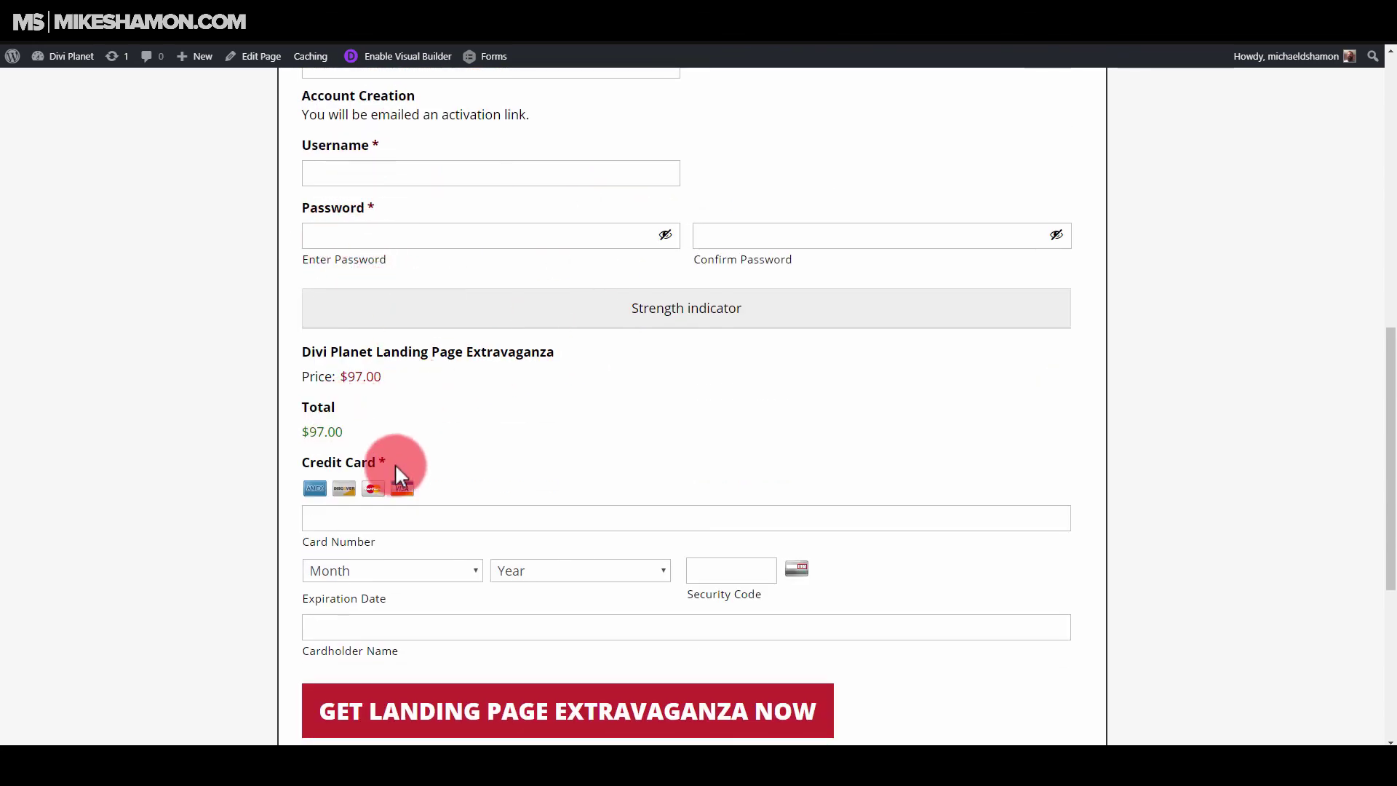
scroll(398, 474, down, 3)
click(395, 276)
click(536, 362)
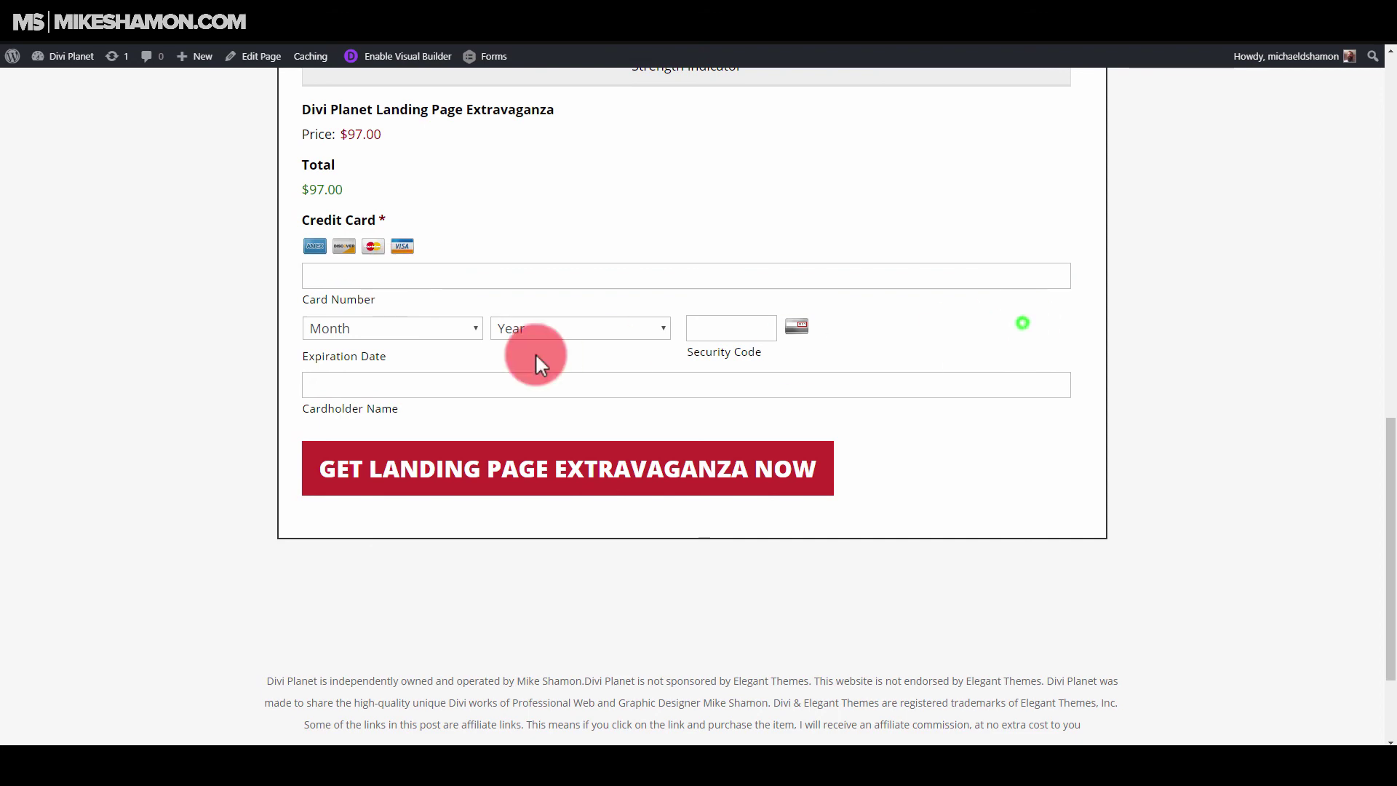
scroll(703, 101, up, 8)
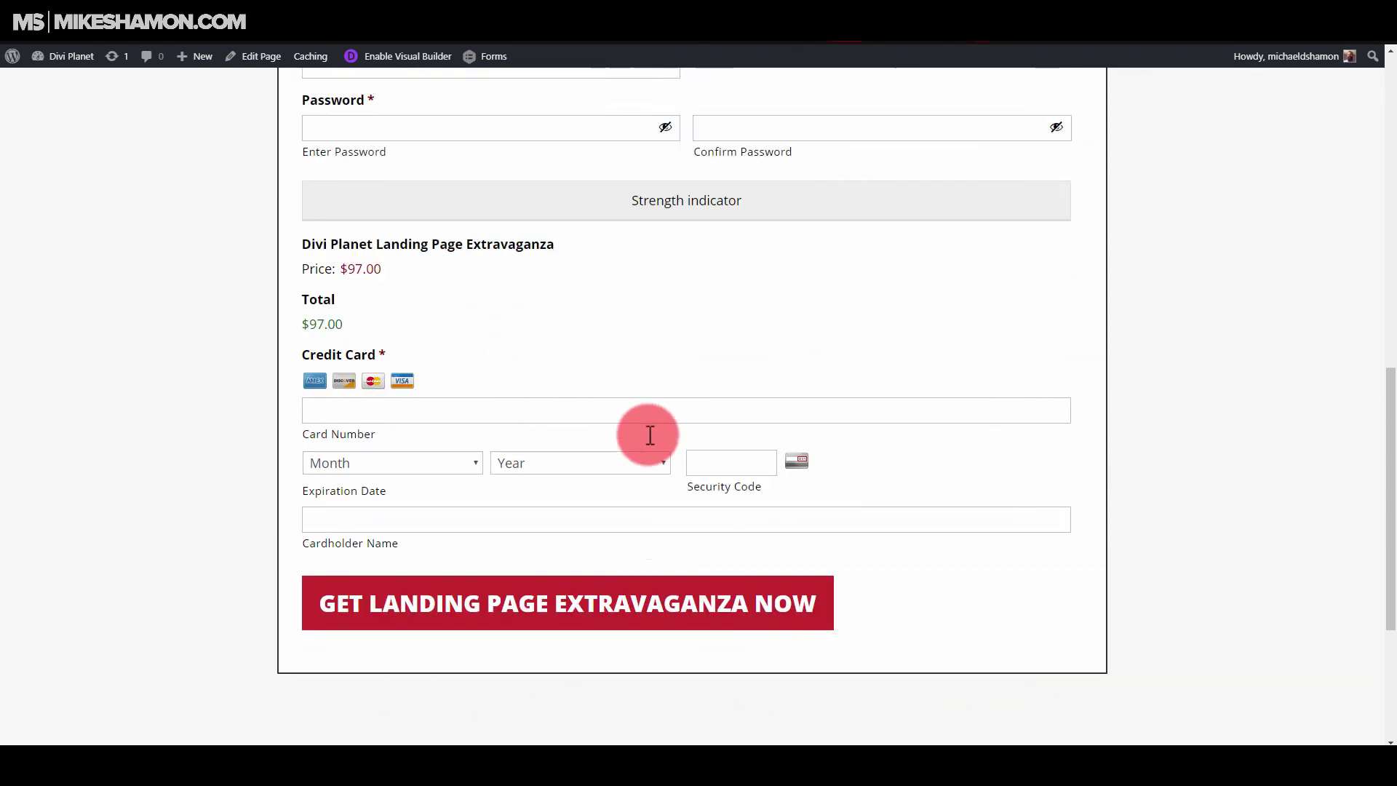
scroll(918, 190, up, 5)
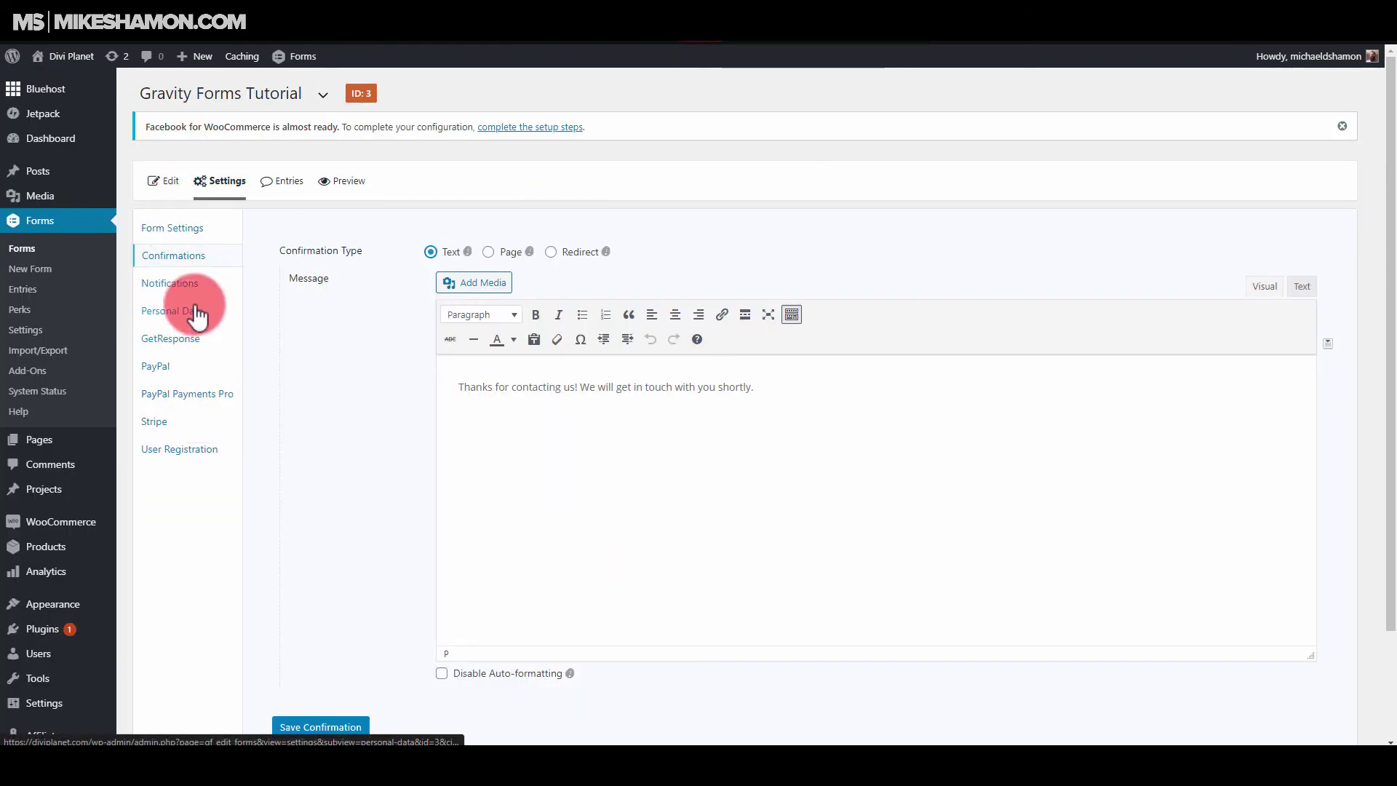
Open the form's general settings and look at the Submit button text
click(194, 231)
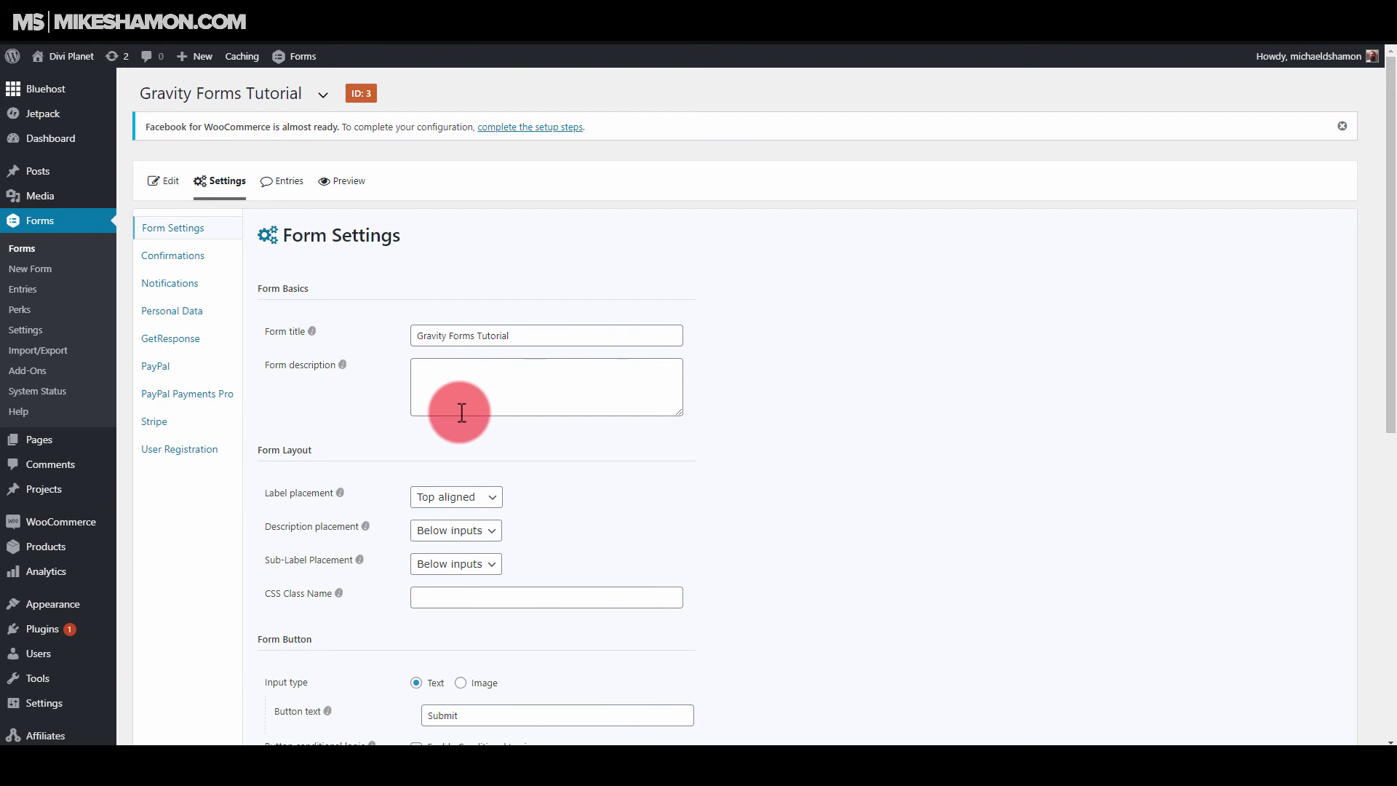
scroll(461, 408, down, 5)
click(470, 354)
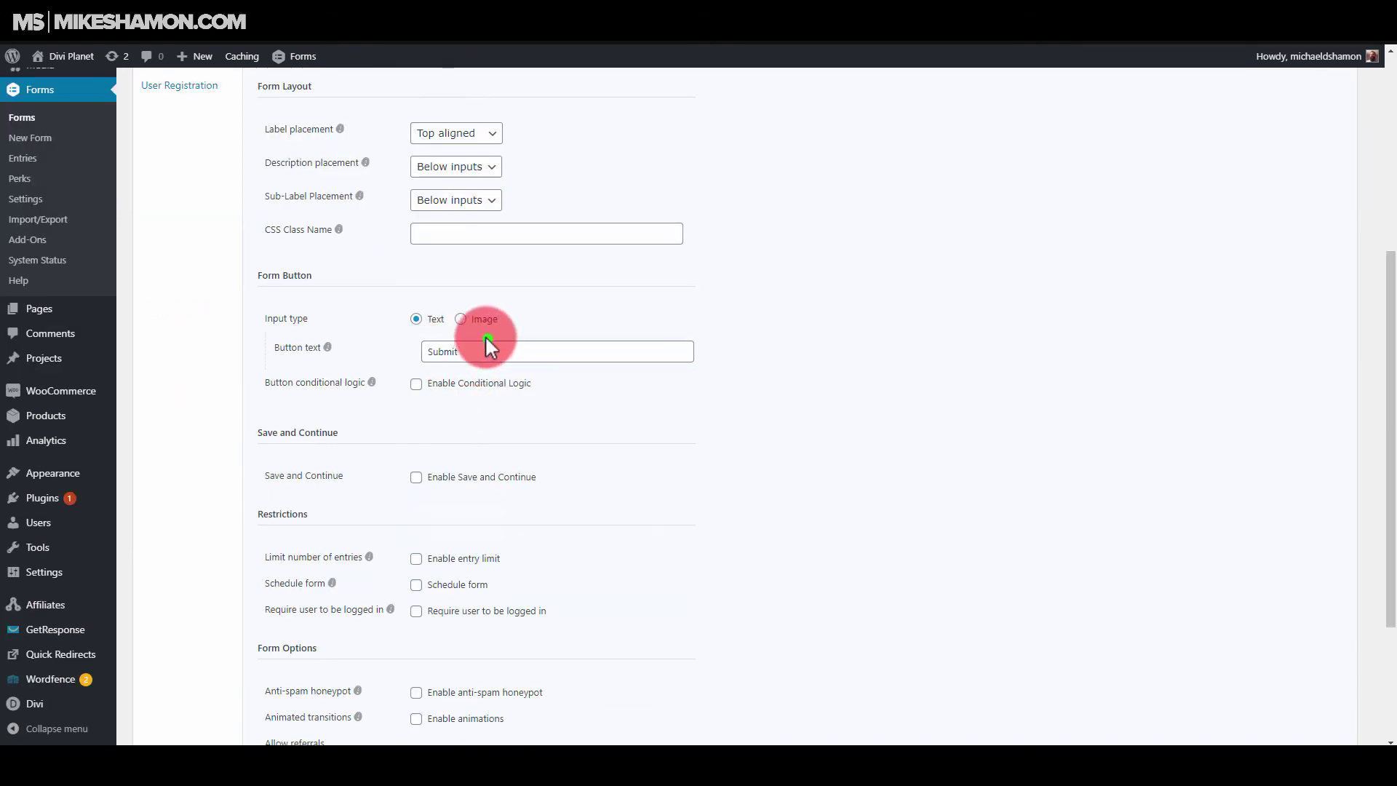
drag(480, 352, 435, 353)
scroll(458, 405, down, 3)
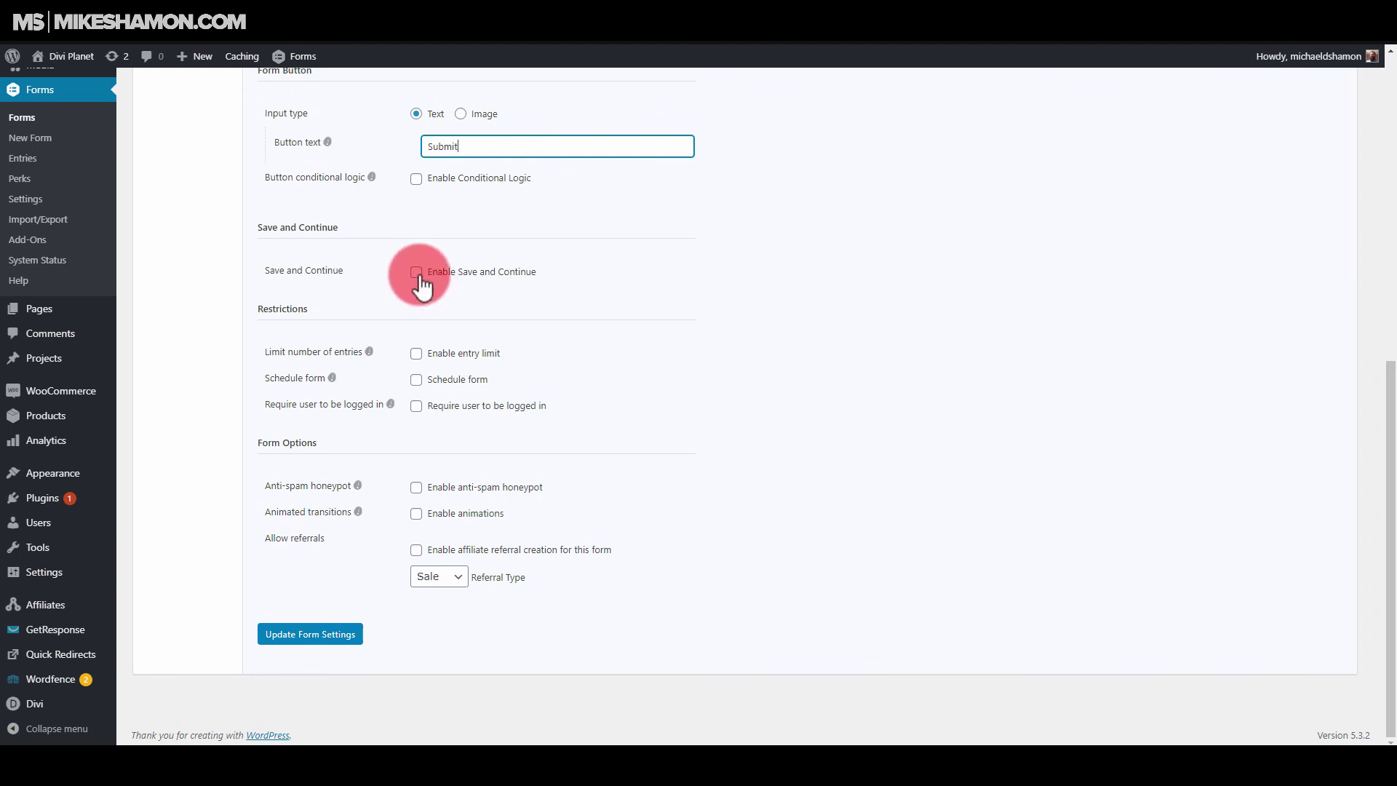
Turn Enable Save and Continue on, then back off
click(418, 275)
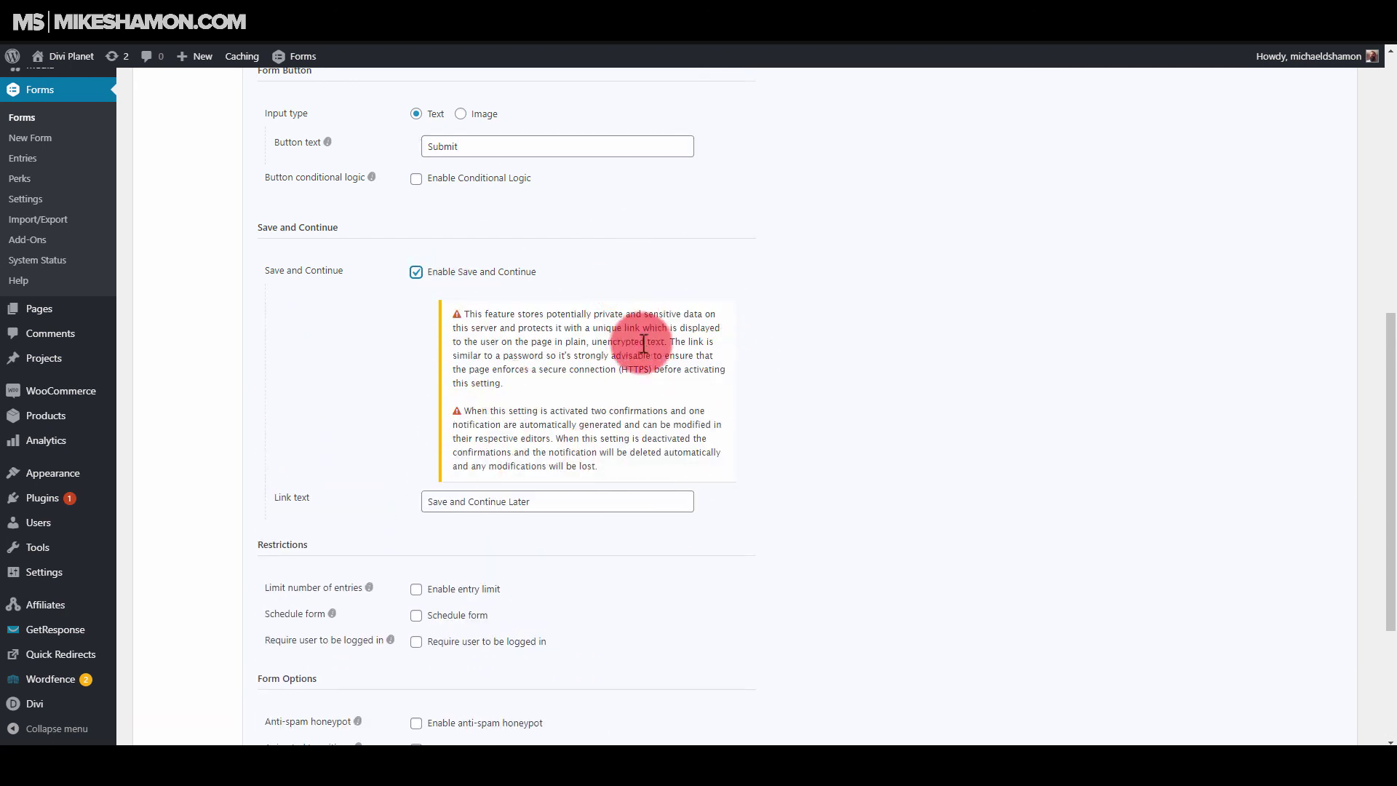
click(415, 274)
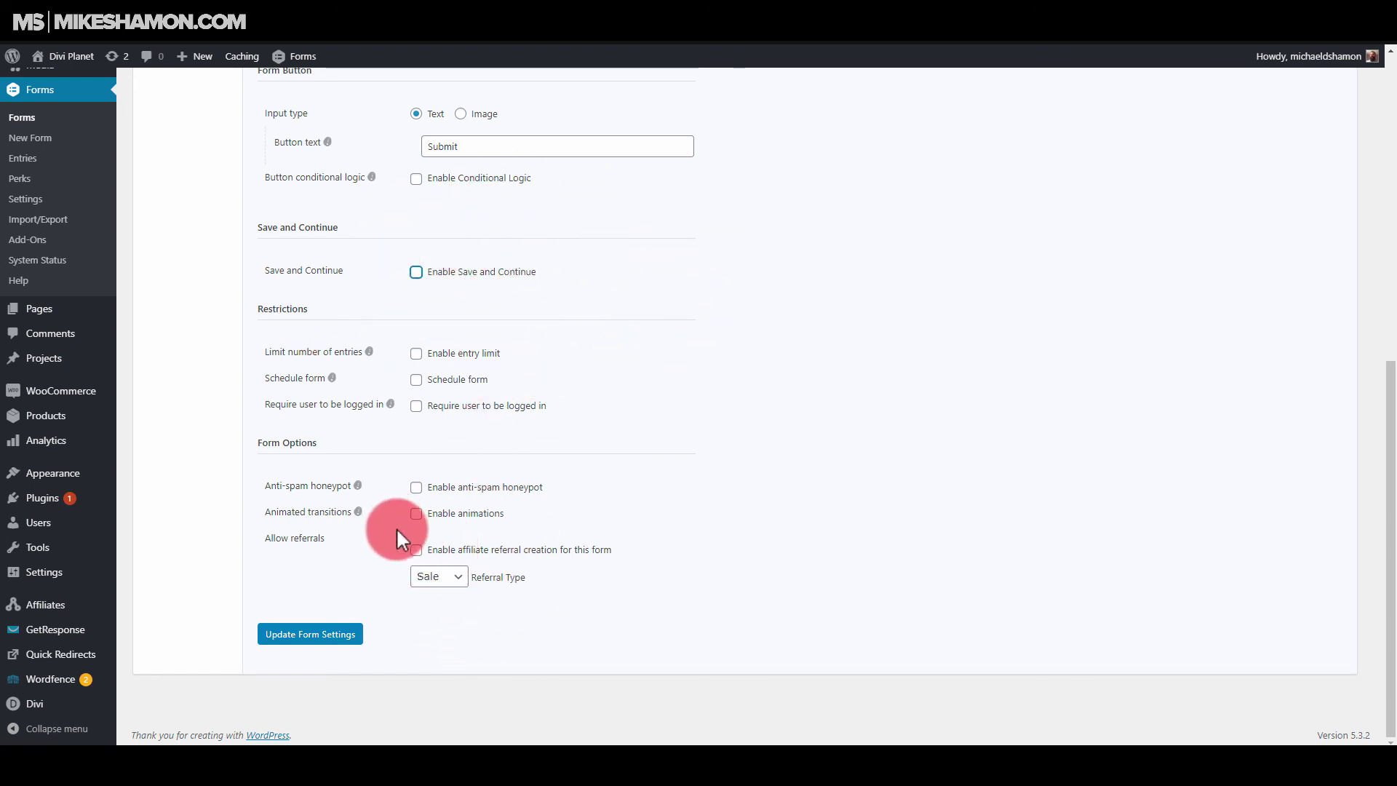
mouse_move(357, 512)
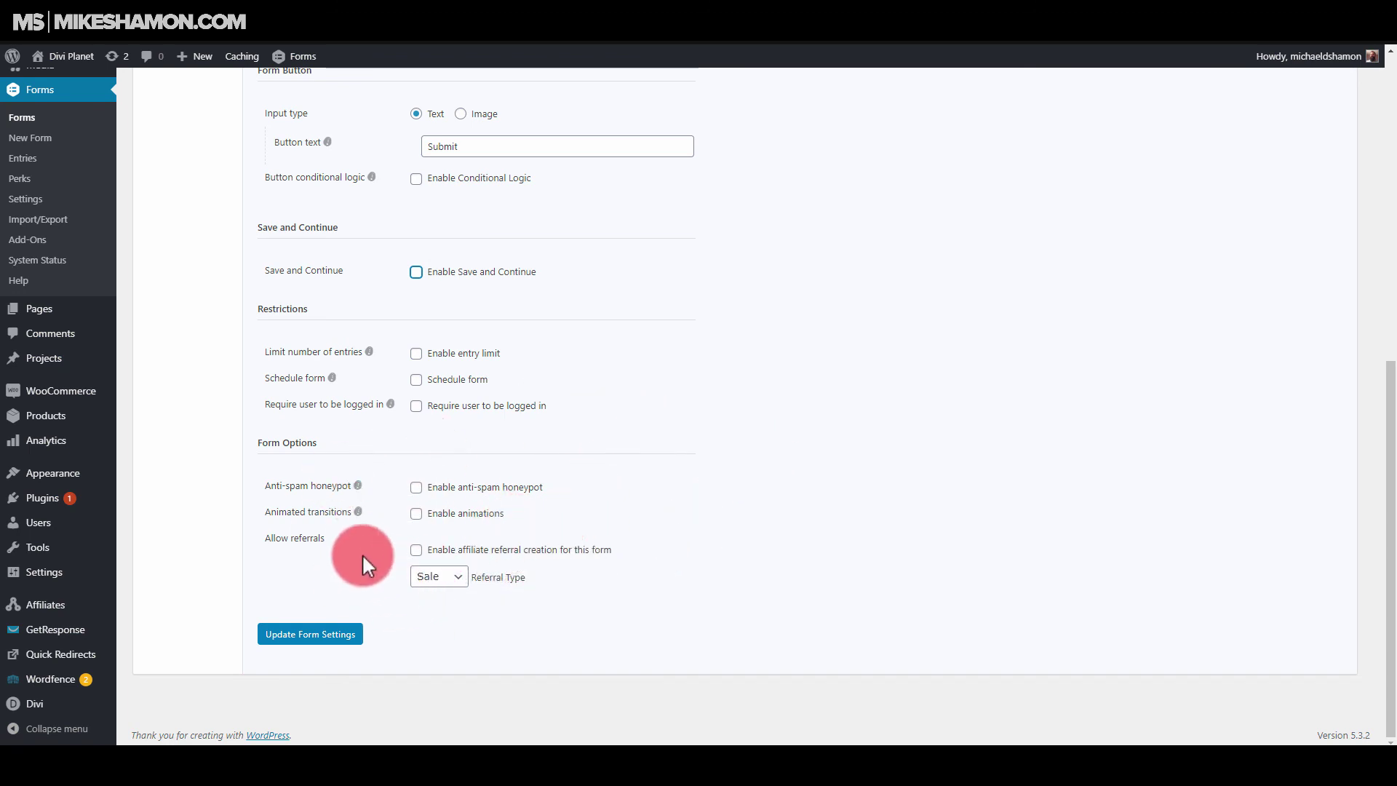
scroll(351, 575, up, 7)
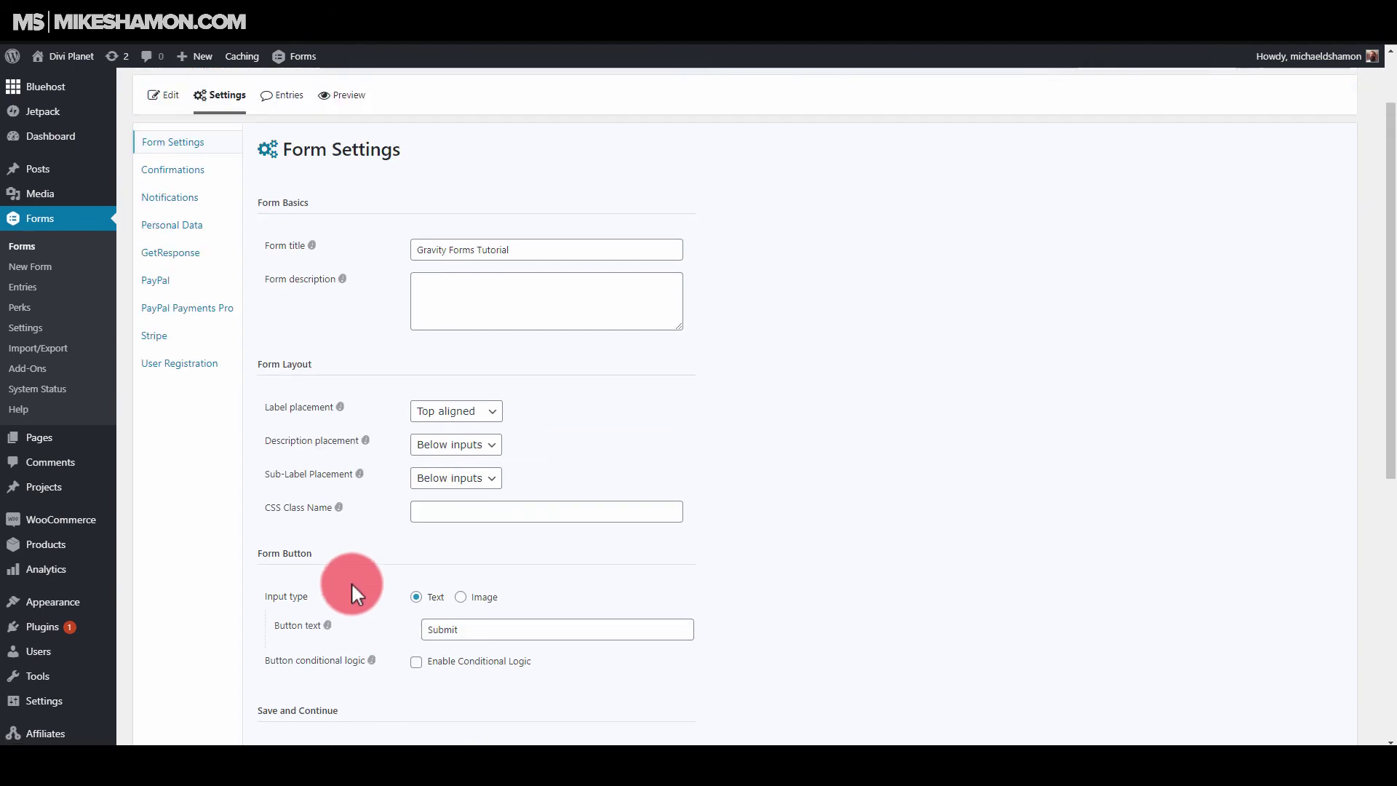
scroll(351, 582, down, 7)
scroll(358, 589, up, 8)
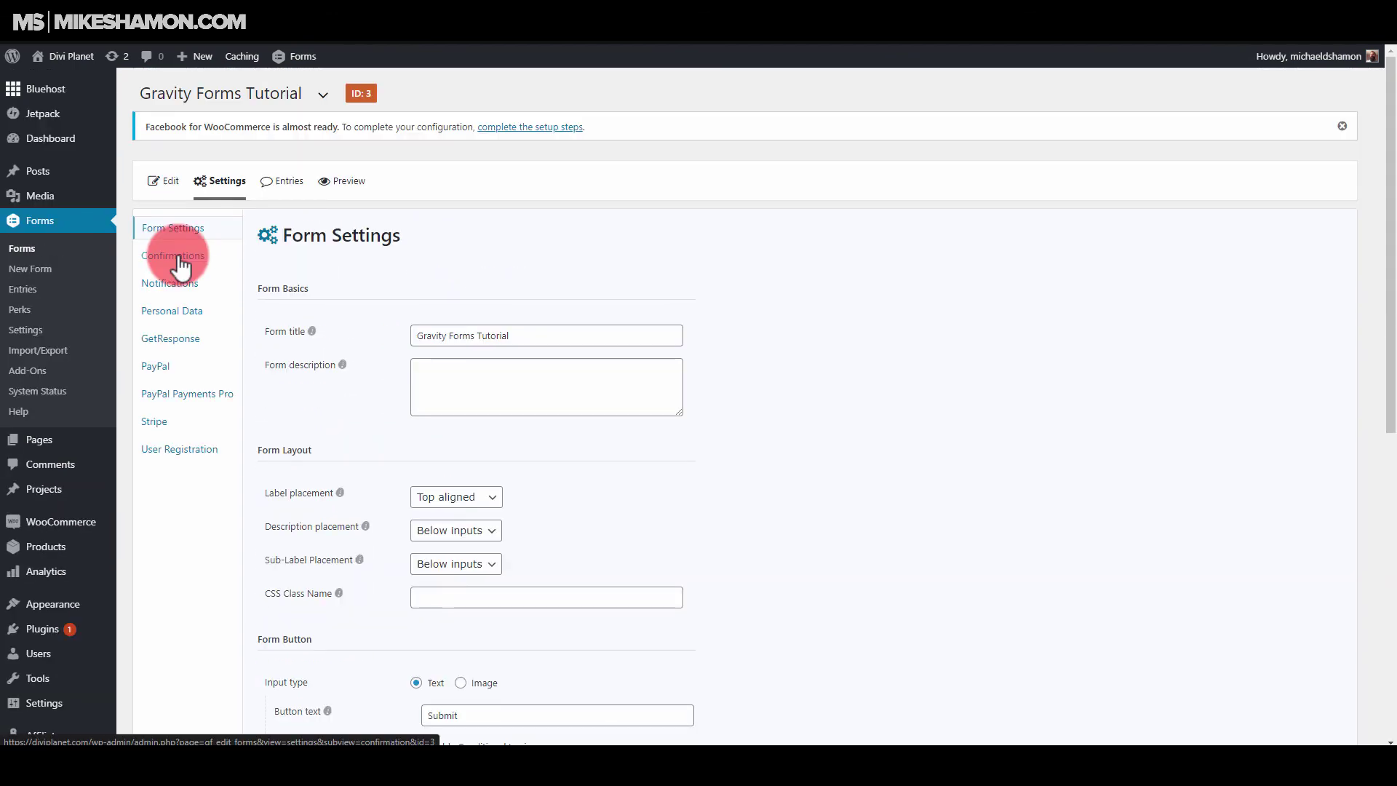
Cancel the Leave site prompt and open the User Registration settings
click(179, 259)
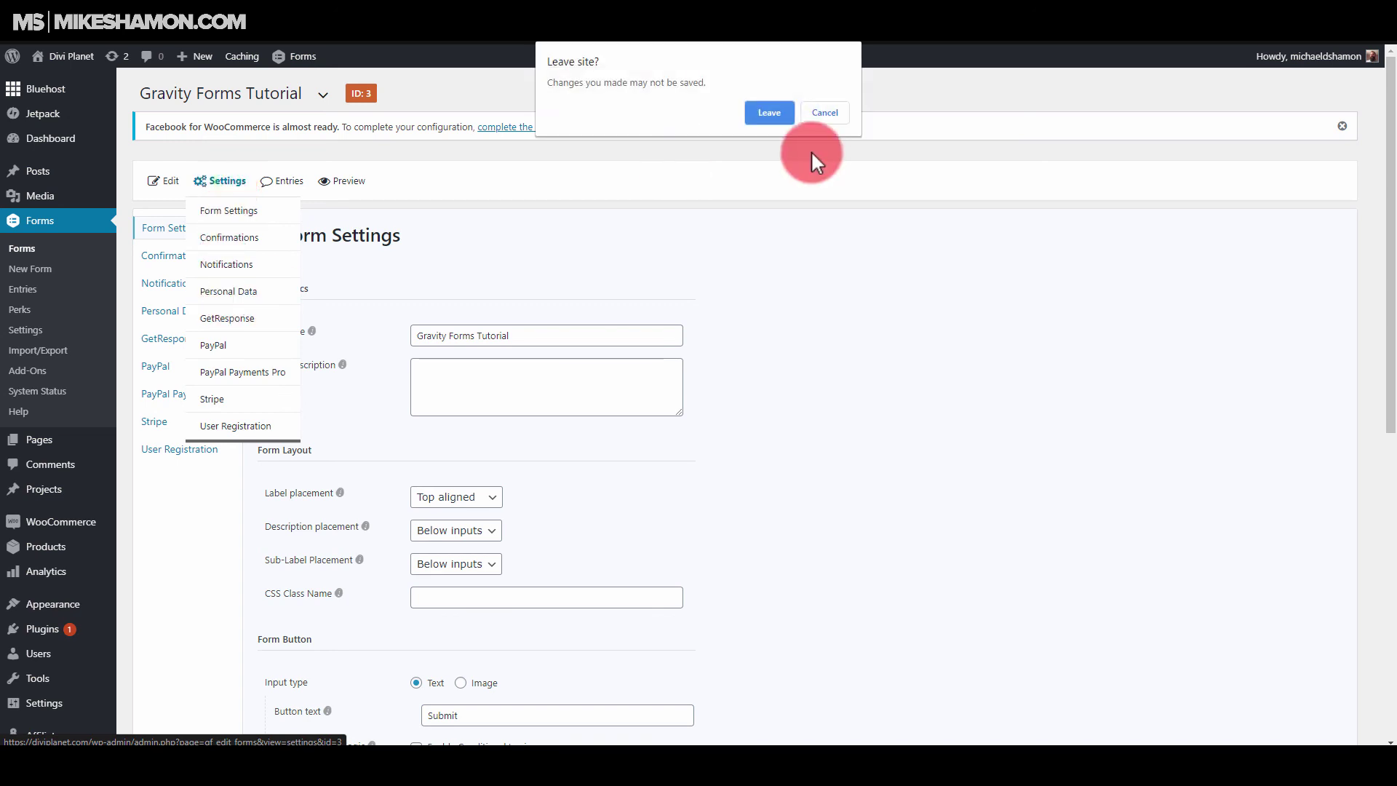
click(821, 113)
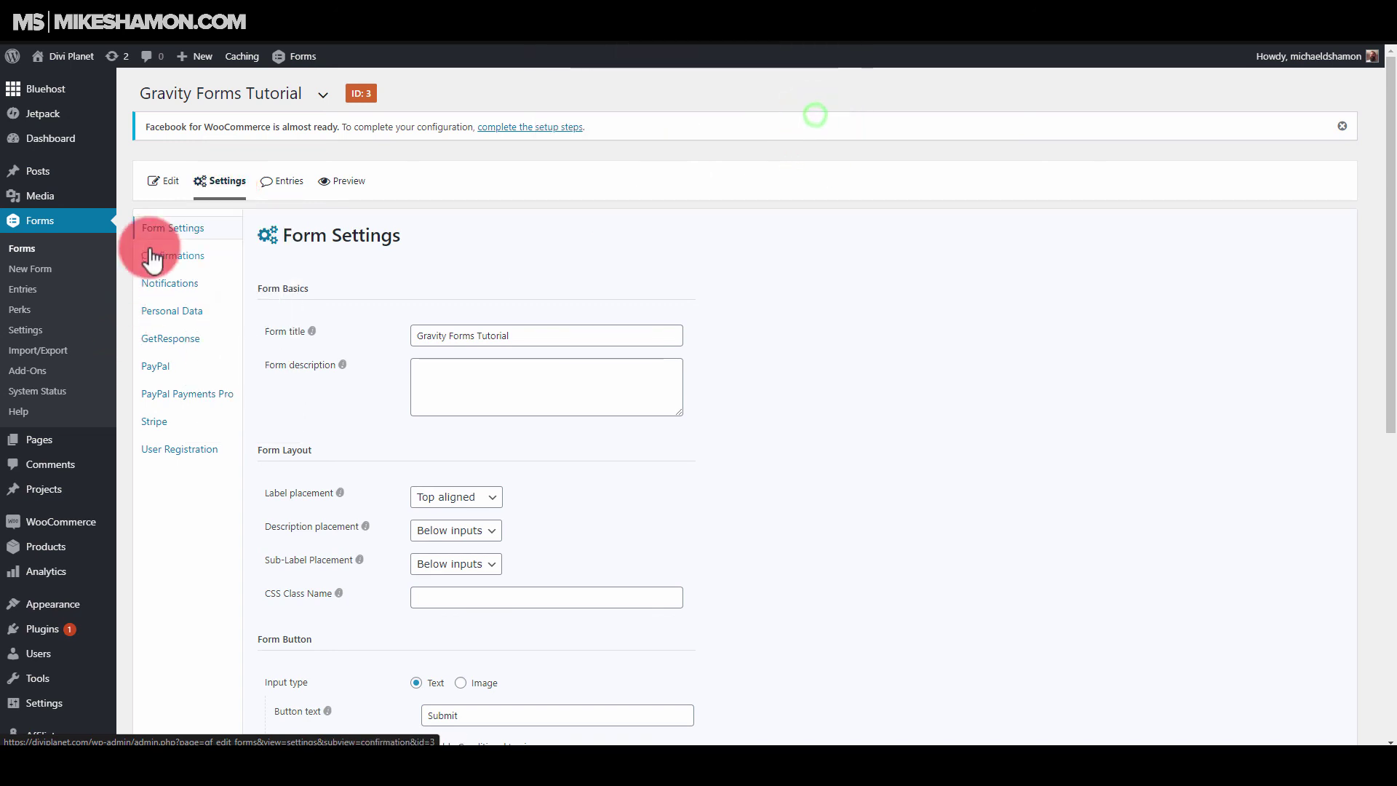
click(222, 451)
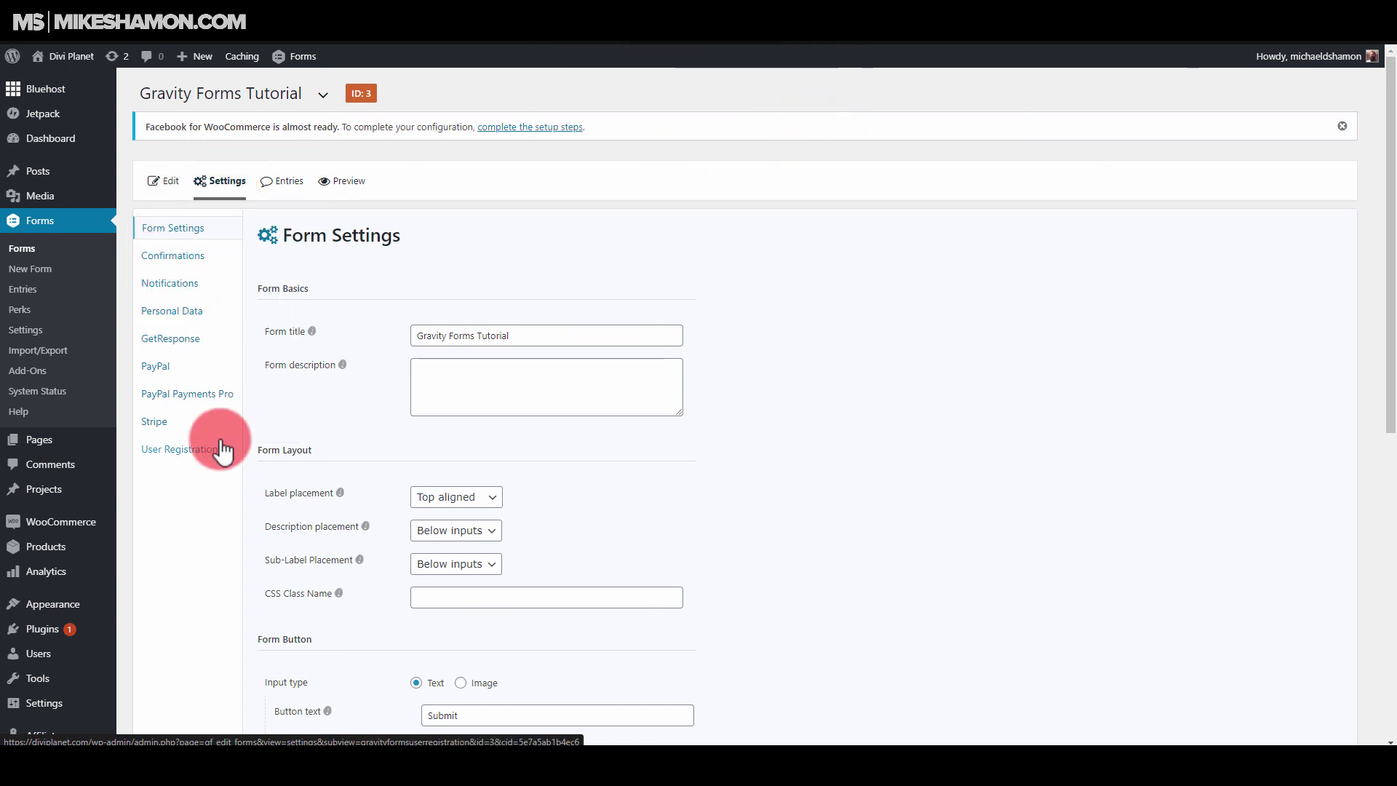